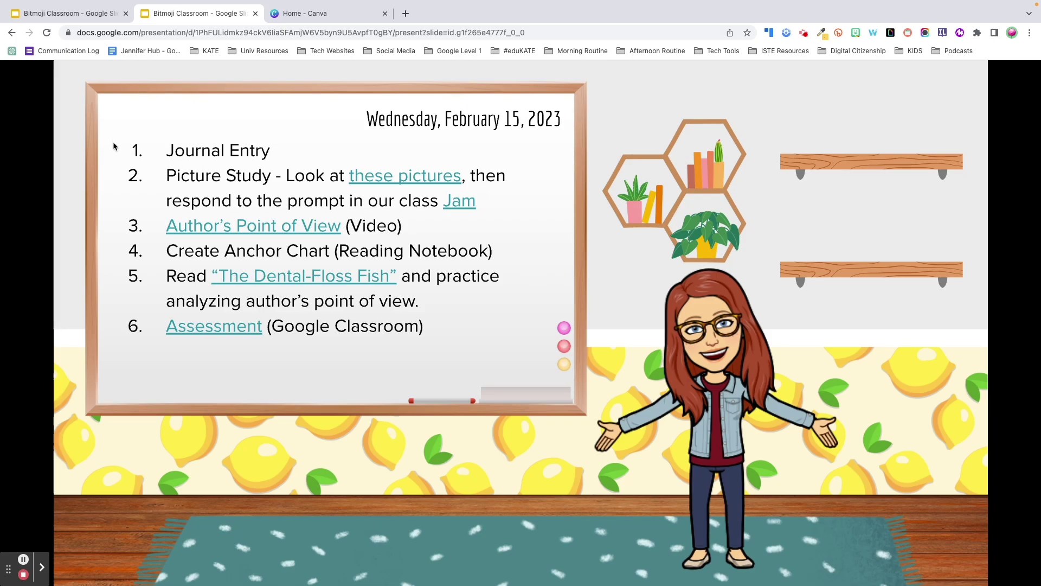
Follow the fish-pictures and Assessment assignment links, then close the Summative Project assignment.
left_click(388, 179)
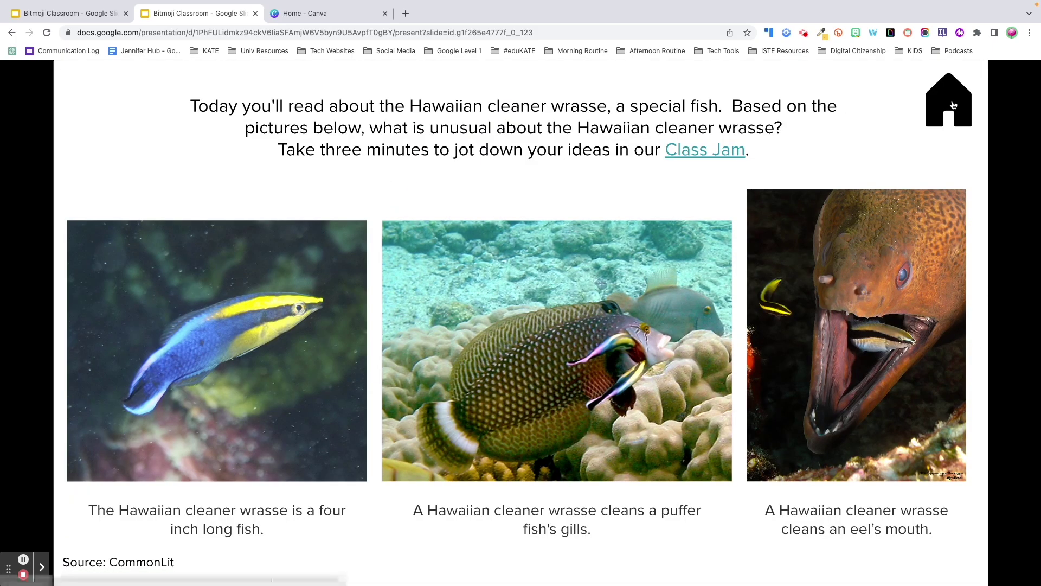
left_click(954, 104)
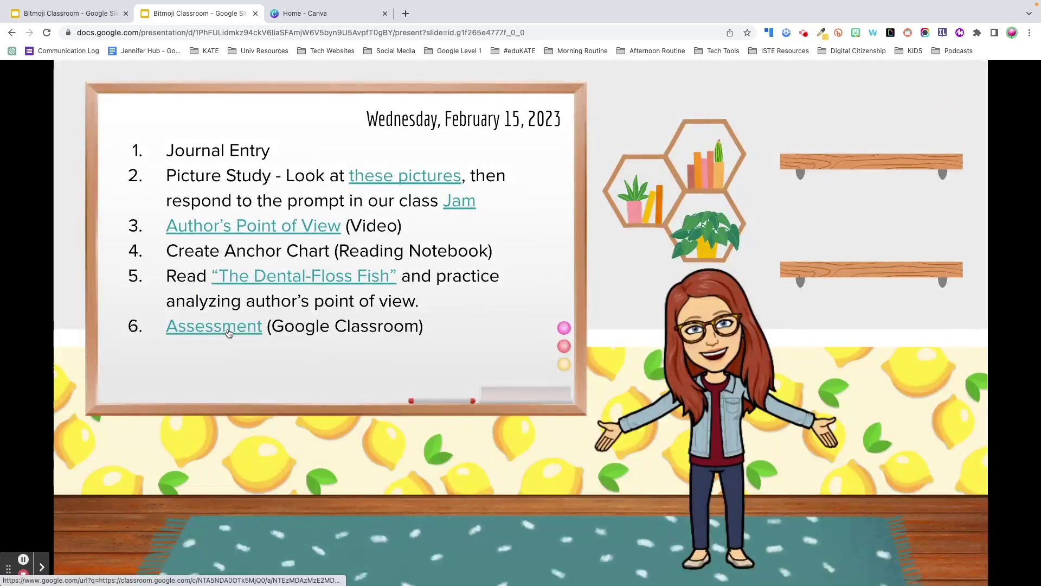
left_click(229, 332)
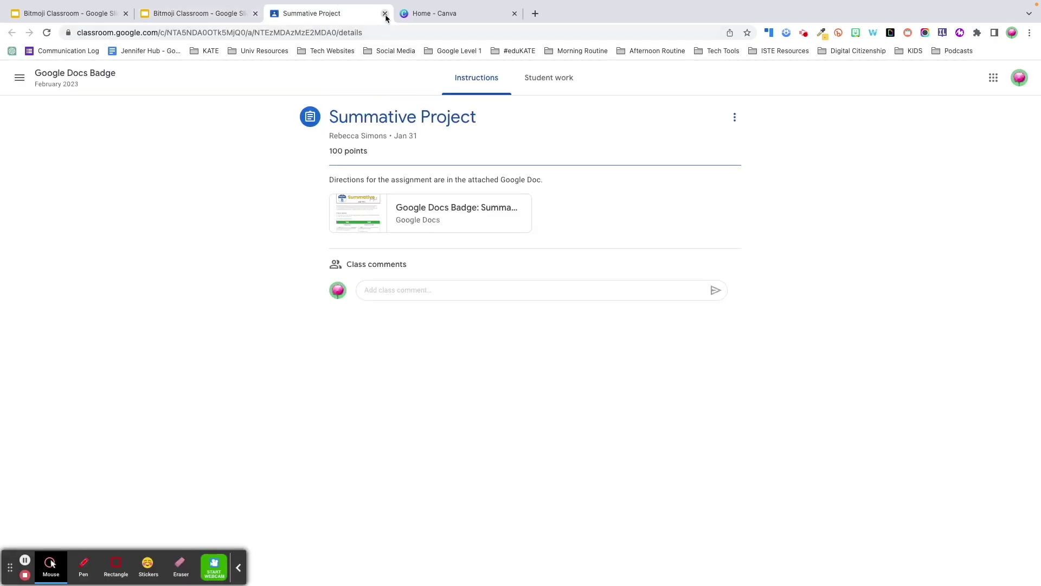
left_click(385, 14)
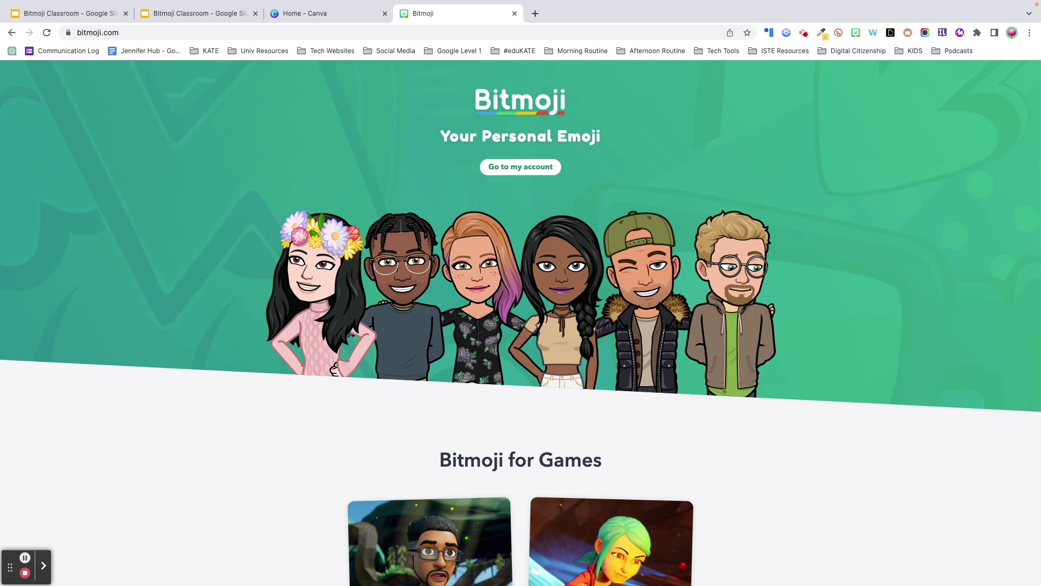
Search Bitmoji stickers for 'pose' and copy the first sticker's image.
left_click(856, 34)
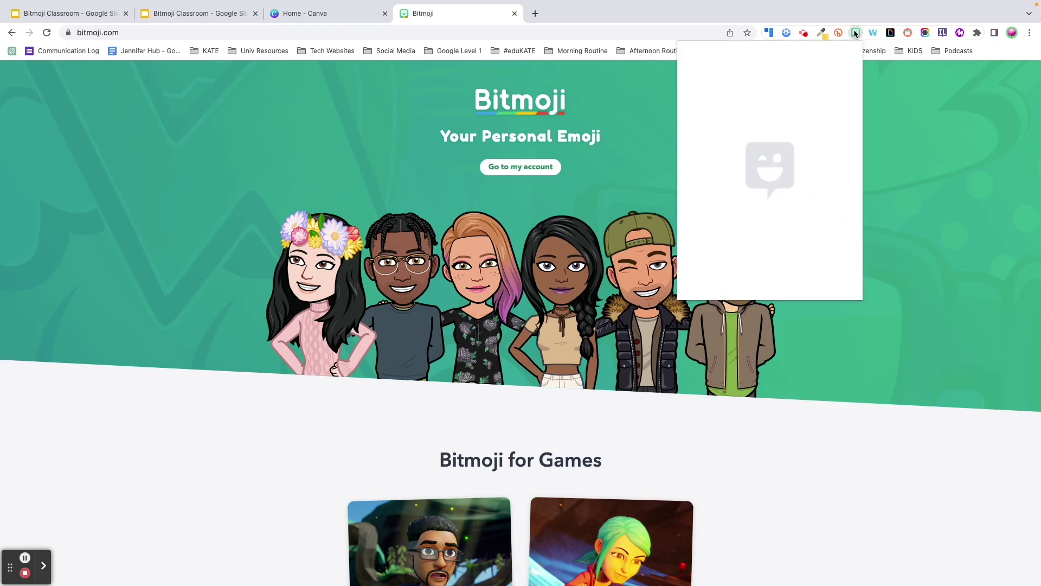
type("pose")
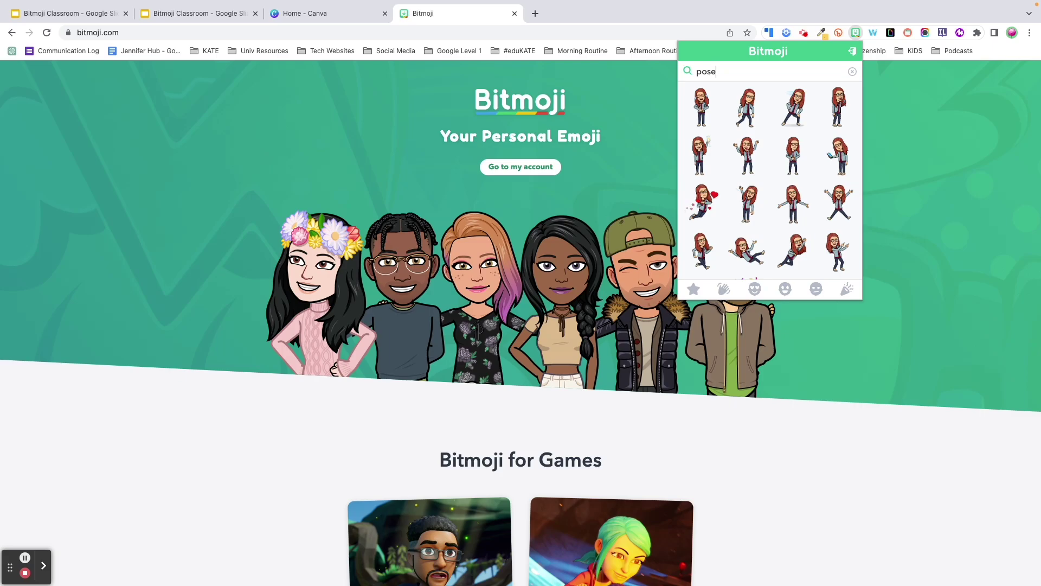
right_click(701, 112)
left_click(715, 143)
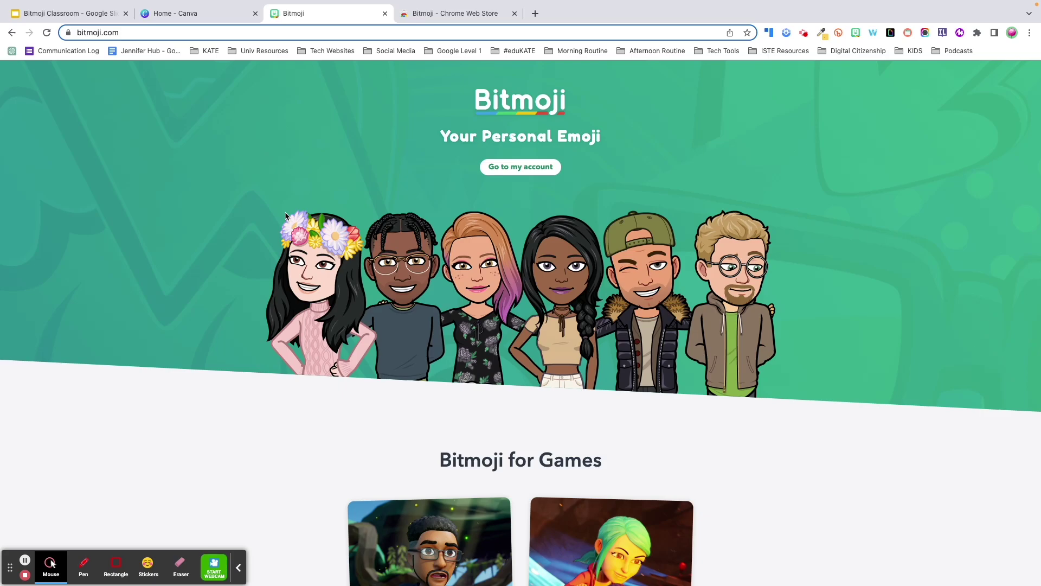
Create a new presentation via slides.new and dismiss the theme suggestions.
left_click(535, 13)
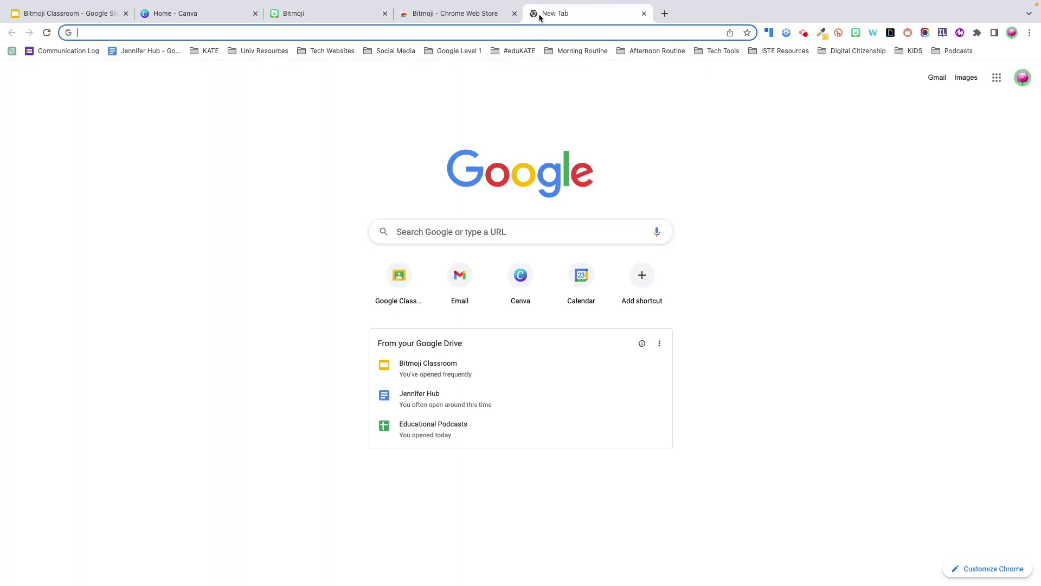
type("slides.new")
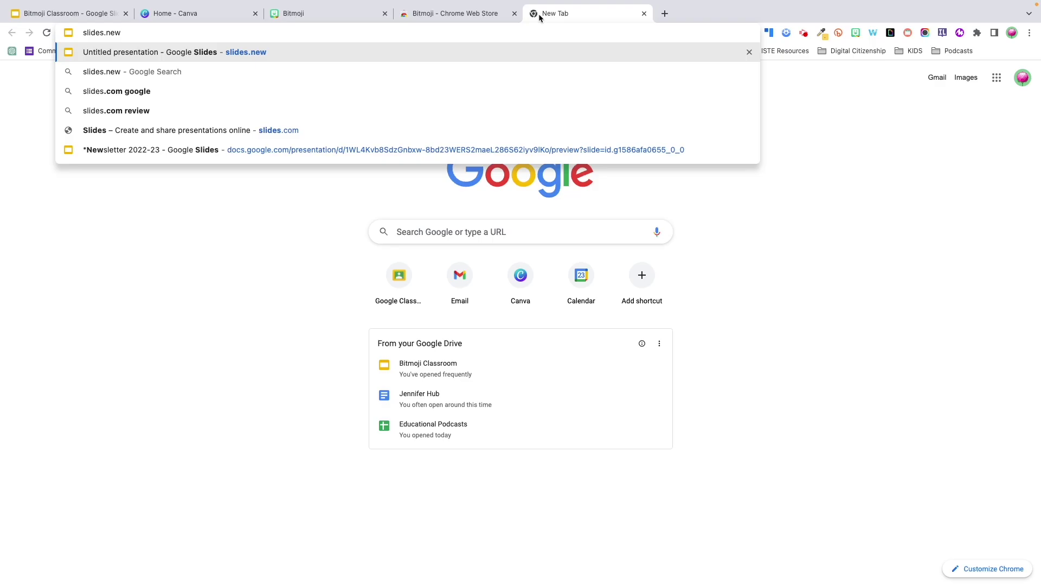
key("Return")
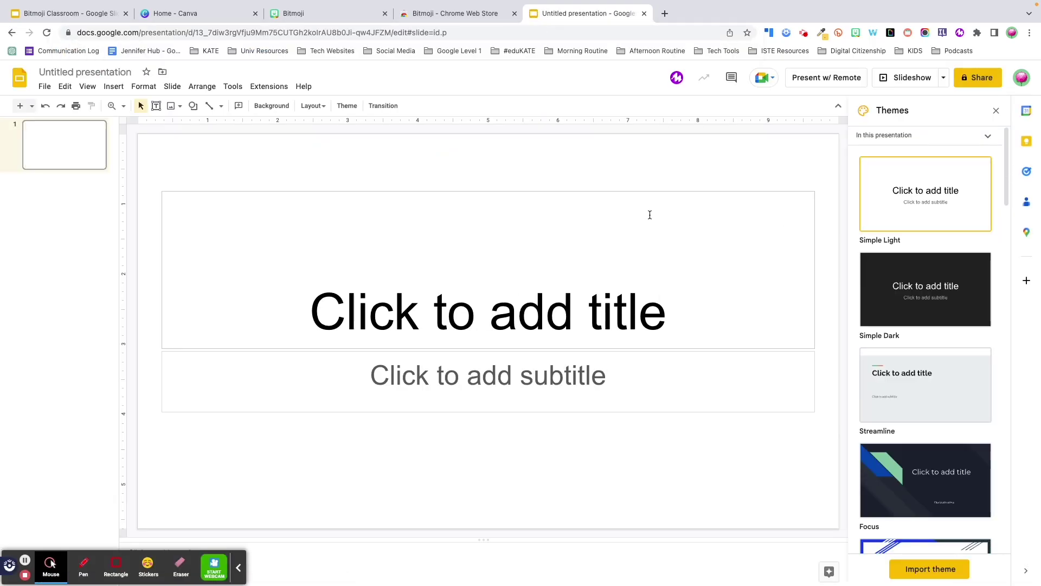
left_click(996, 110)
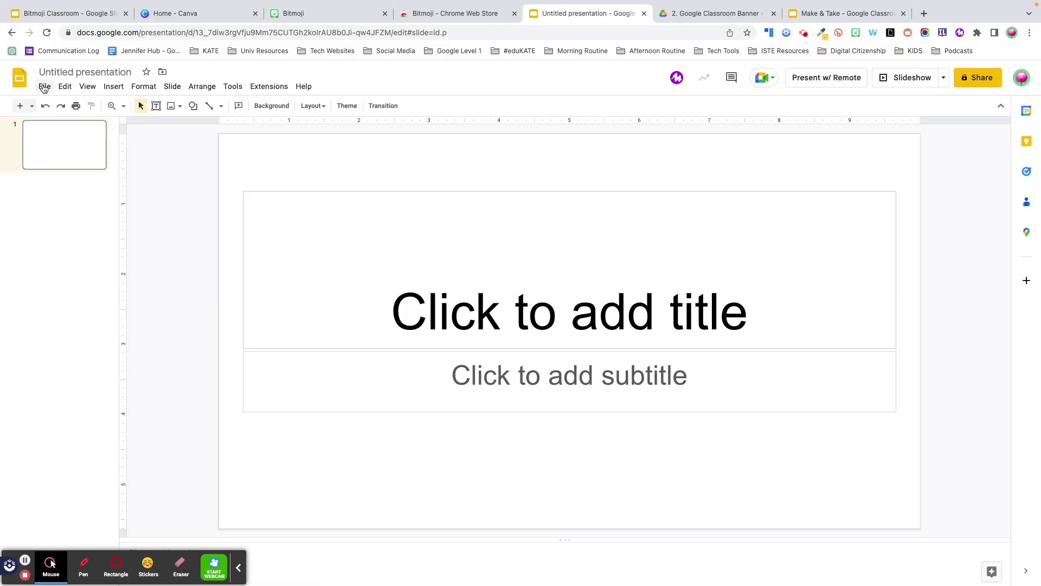
left_click(44, 87)
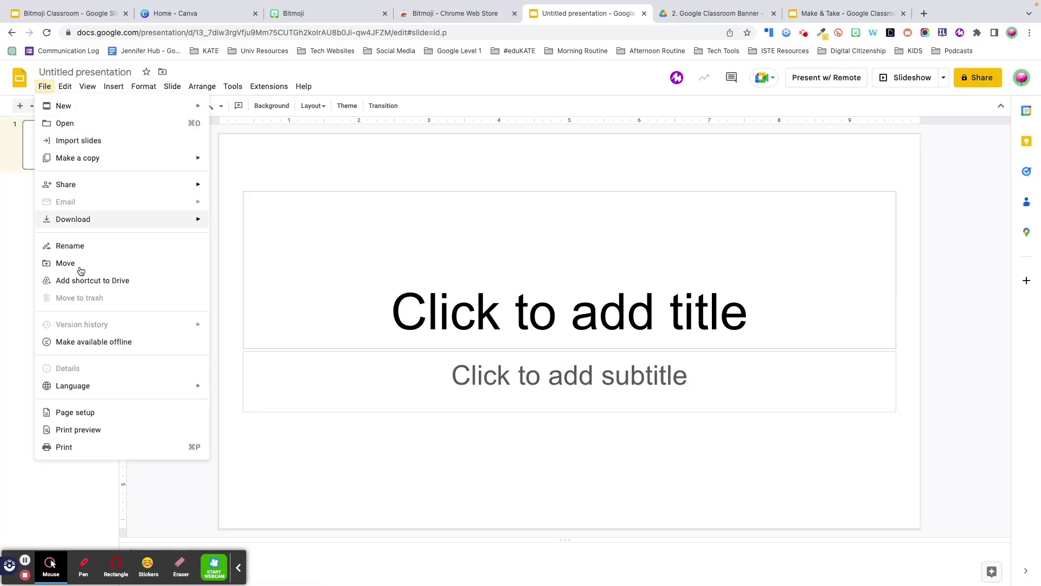
Set a custom page size of 1600 × 400 pixels.
left_click(77, 413)
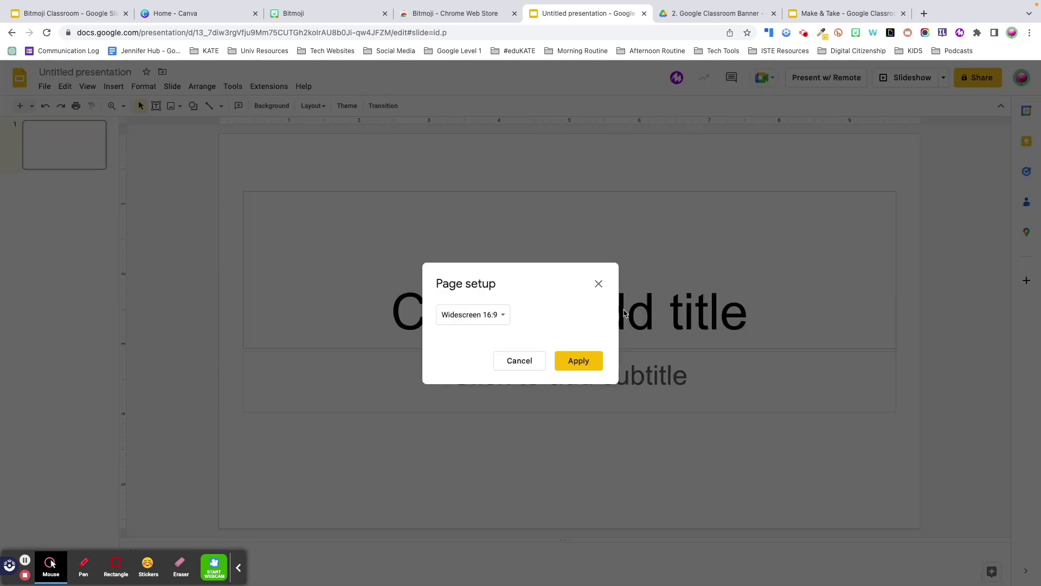
left_click(502, 318)
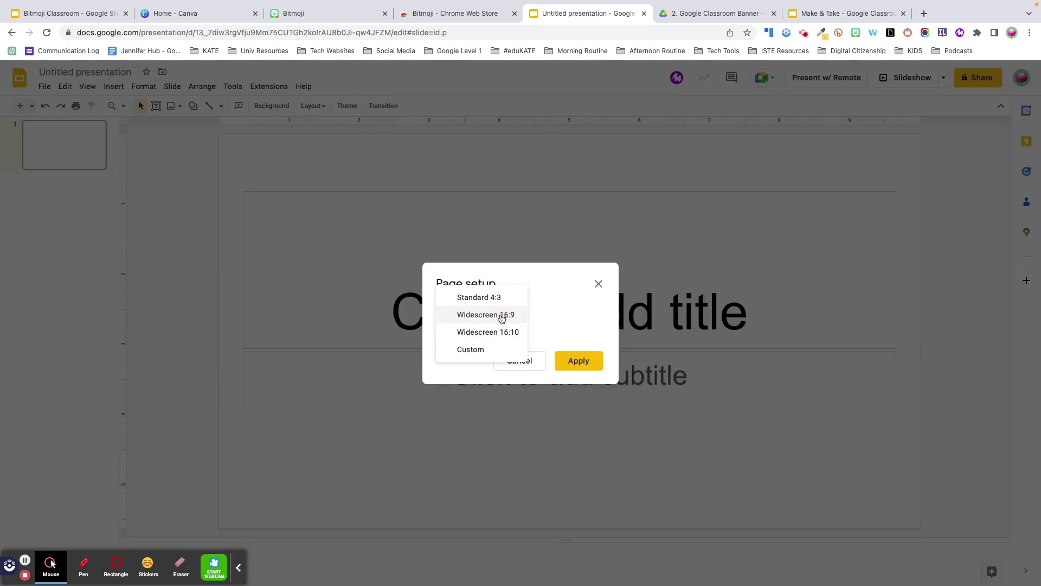
left_click(499, 348)
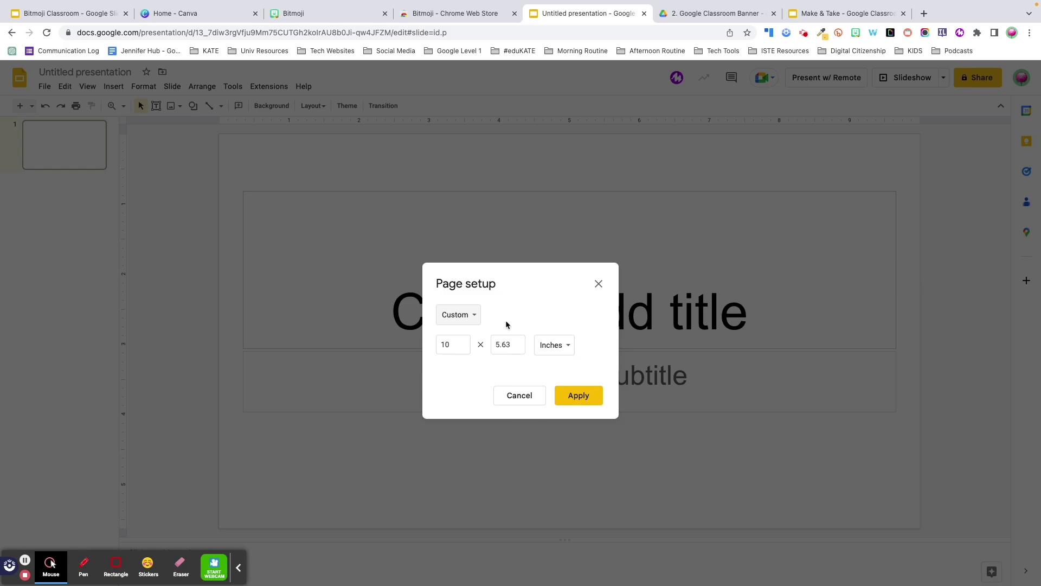
left_click(562, 345)
left_click(566, 397)
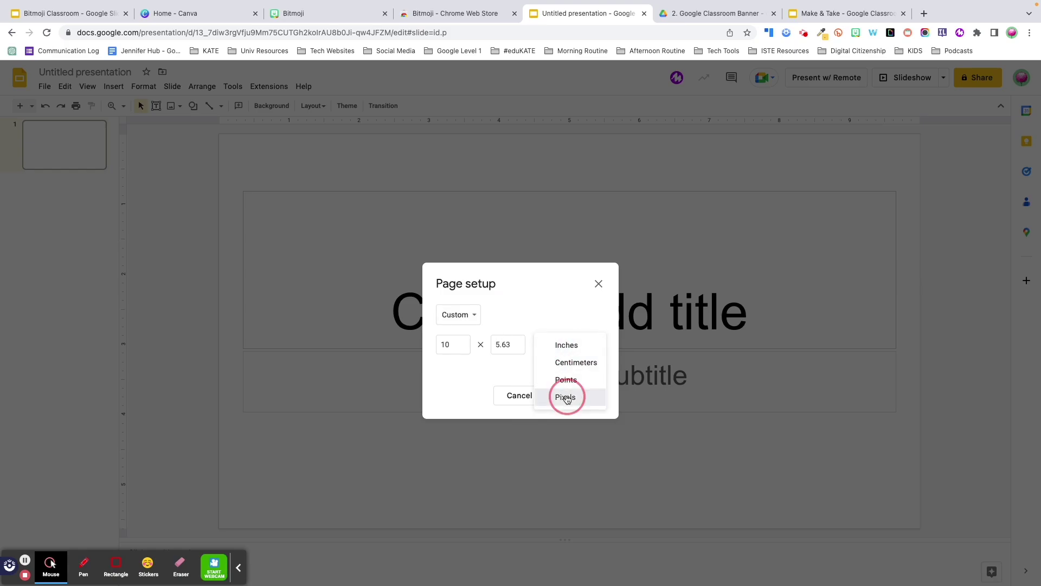
double_click(433, 345)
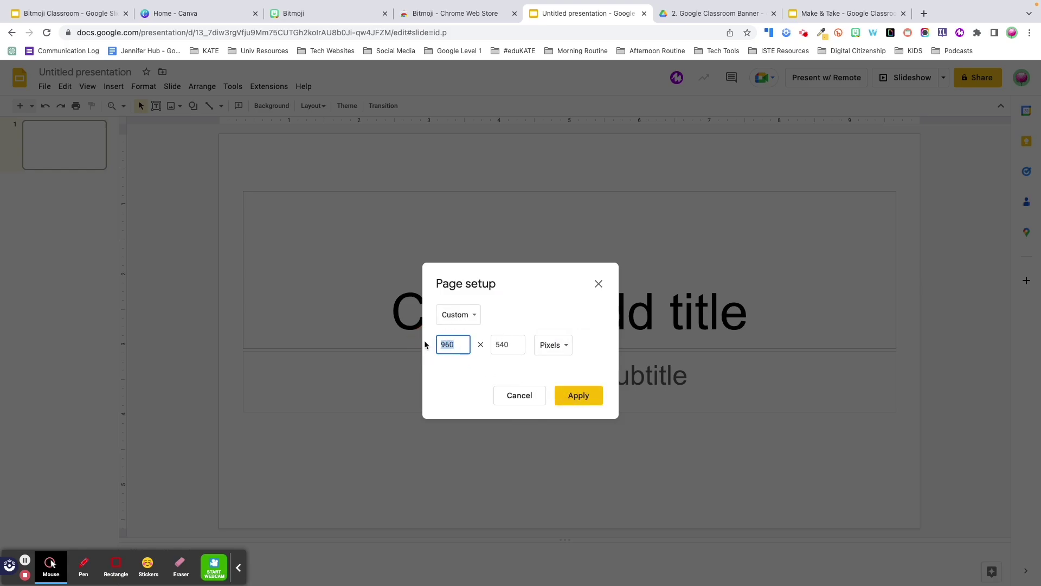
type("1600")
key("Tab")
type("4")
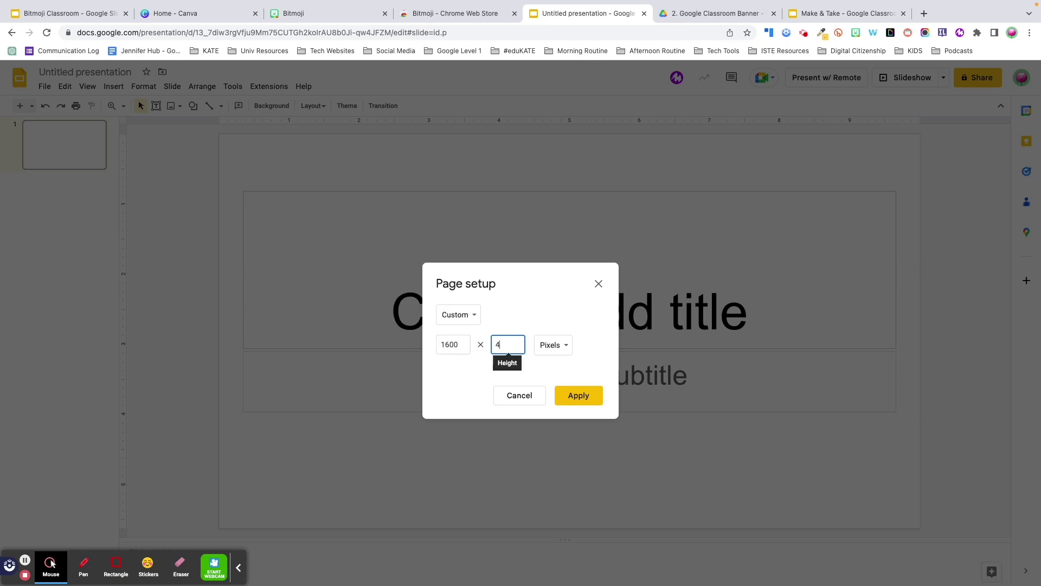
type("00")
left_click(579, 395)
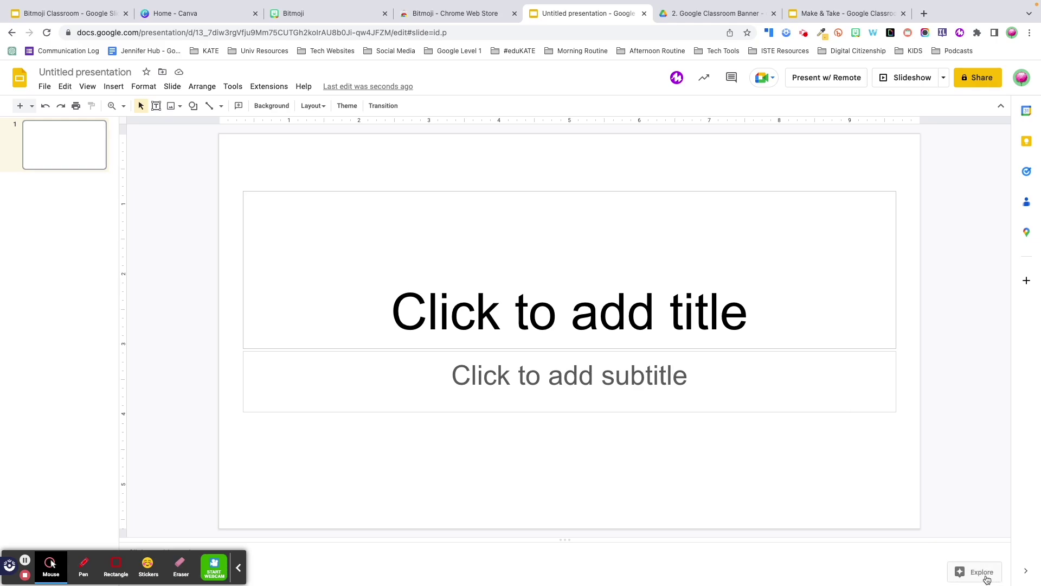
Show Explore suggestions and start a web search for an image to insert.
left_click(986, 579)
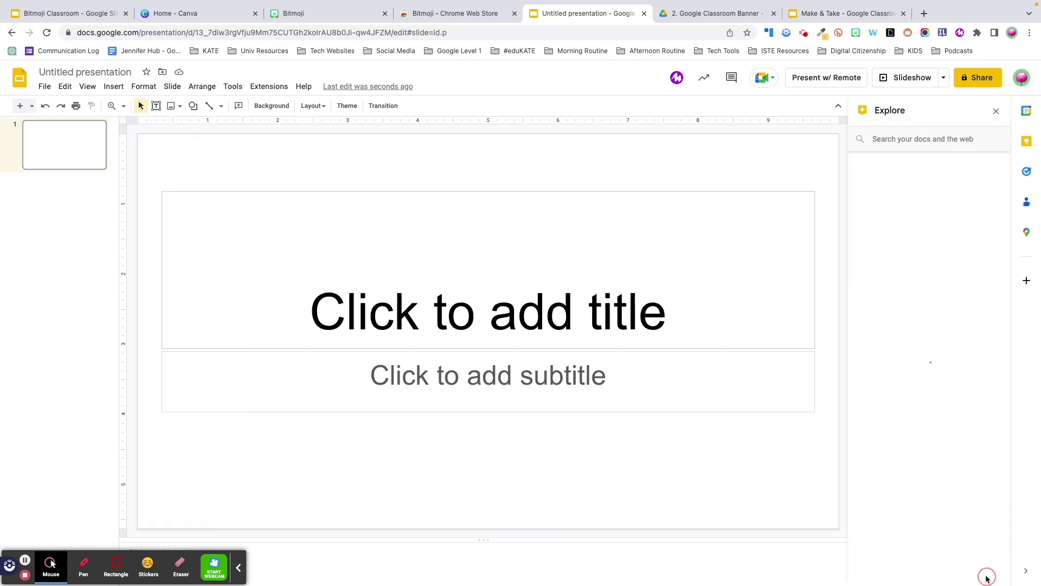
left_click(110, 87)
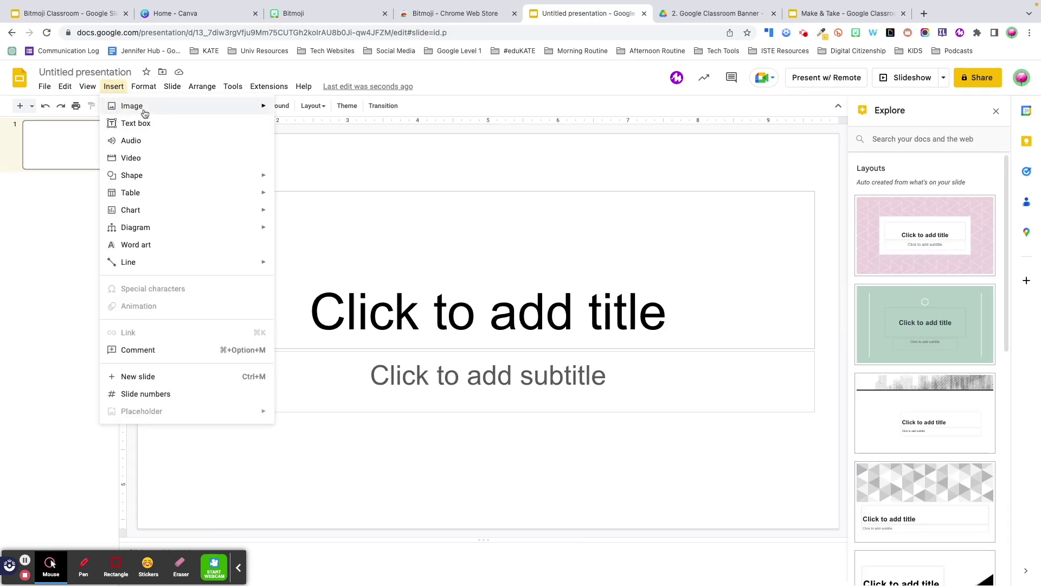
mouse_move(134, 107)
left_click(322, 127)
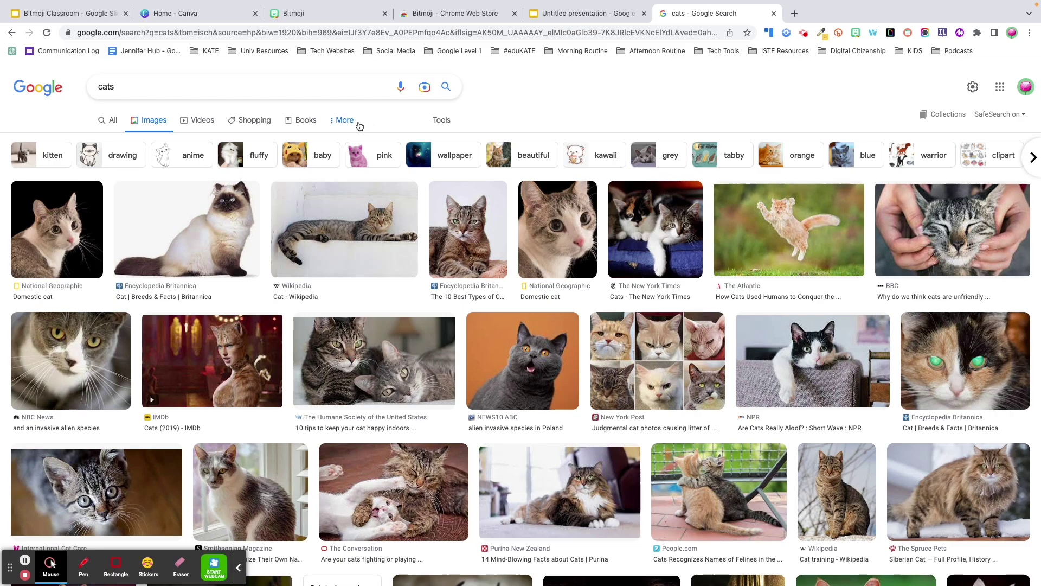
Limit the image search results to Creative Commons licences.
left_click(451, 123)
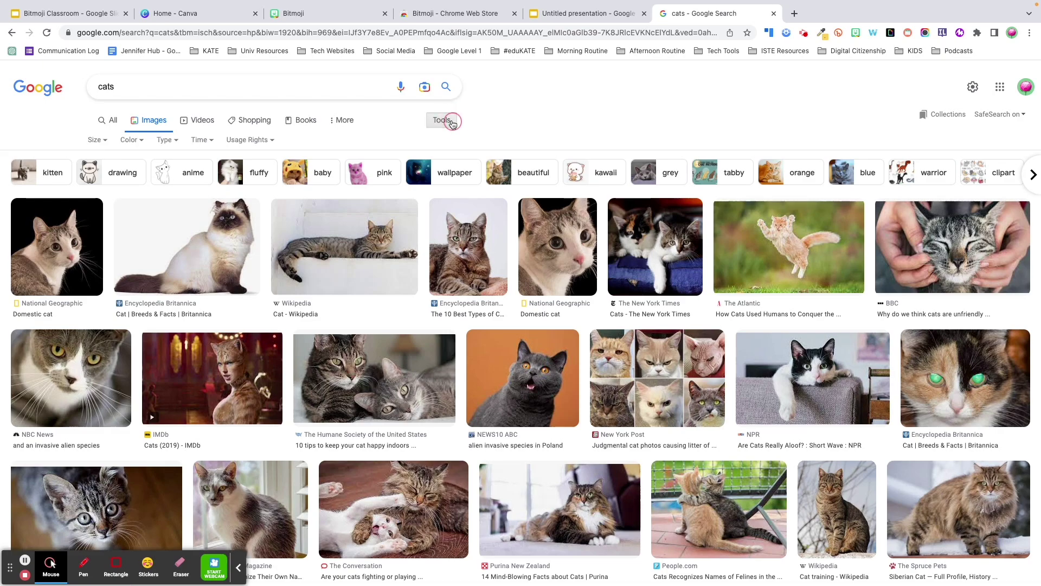
left_click(271, 142)
left_click(277, 181)
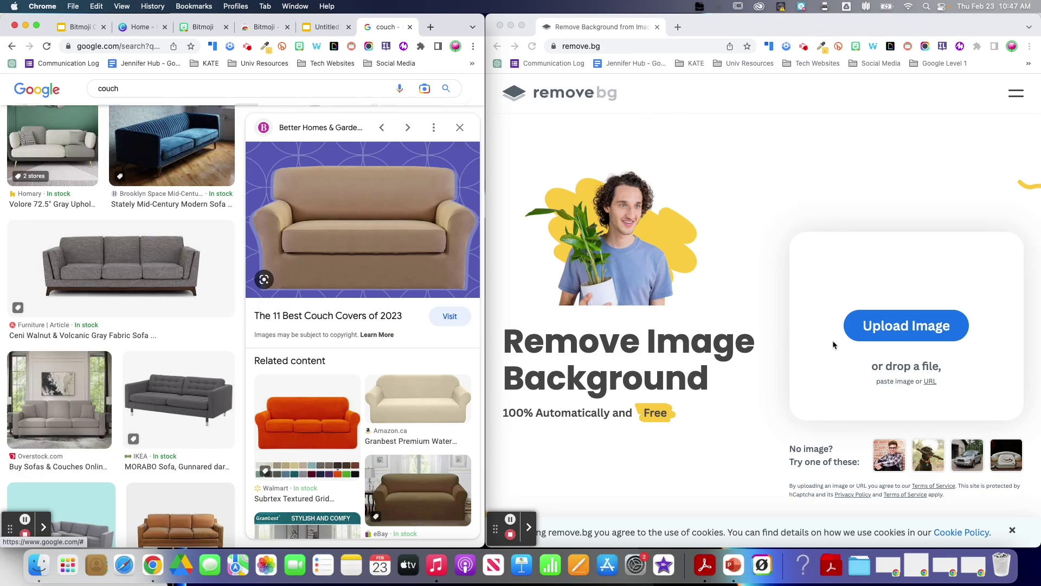
Drop the couch photo into remove.bg to strip its background, with the untitled presentation alongside.
left_click_drag(351, 217, 858, 305)
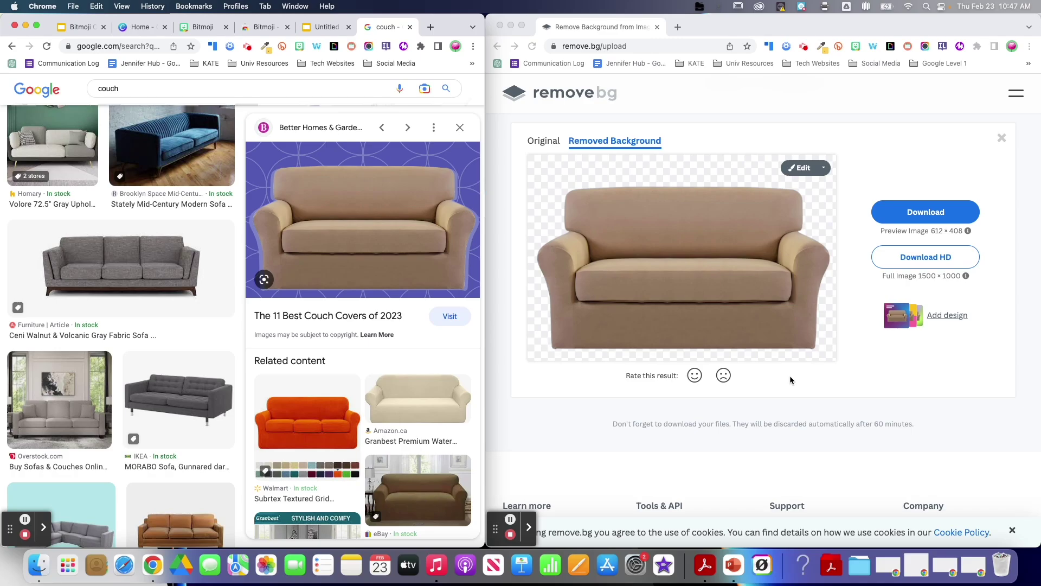
key("cmd+shift+bracketleft")
left_click(790, 376)
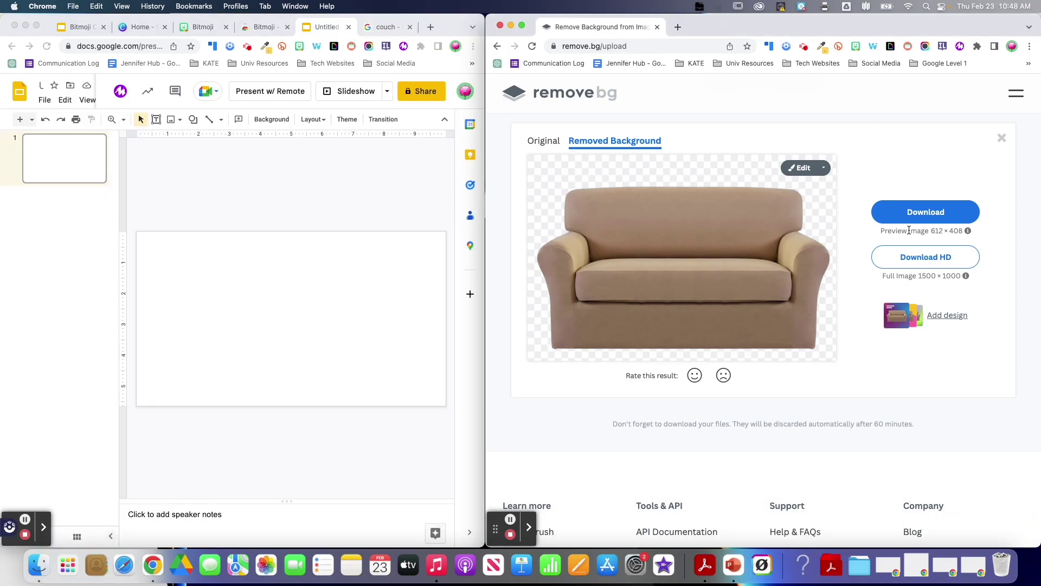
Download the transparent couch PNG and place it on the slide.
left_click(921, 212)
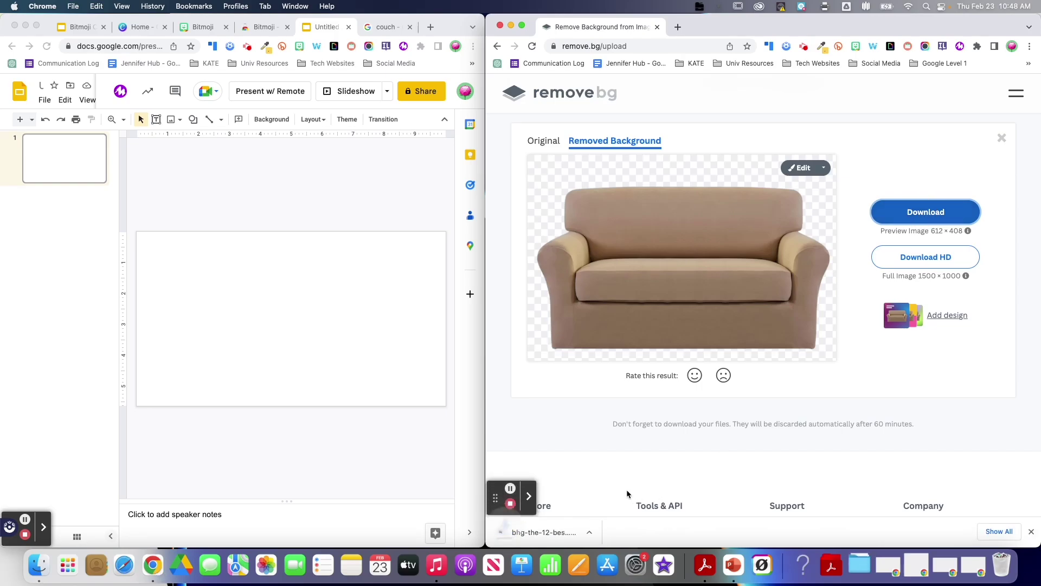
left_click_drag(579, 535, 252, 331)
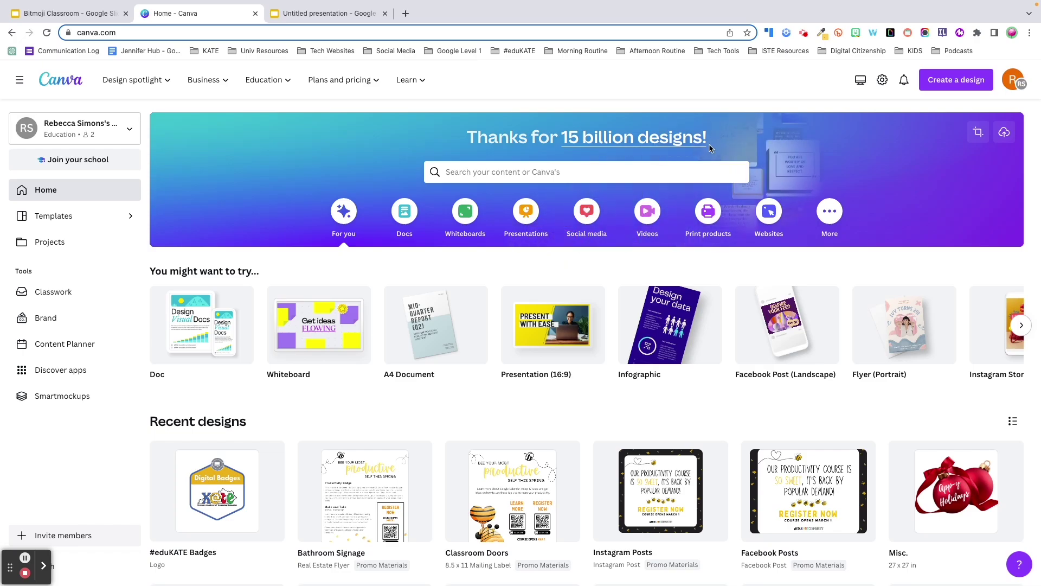
Load canva.com/education in a new tab, then type 'bitmoji' into Canva's home search.
left_click(405, 14)
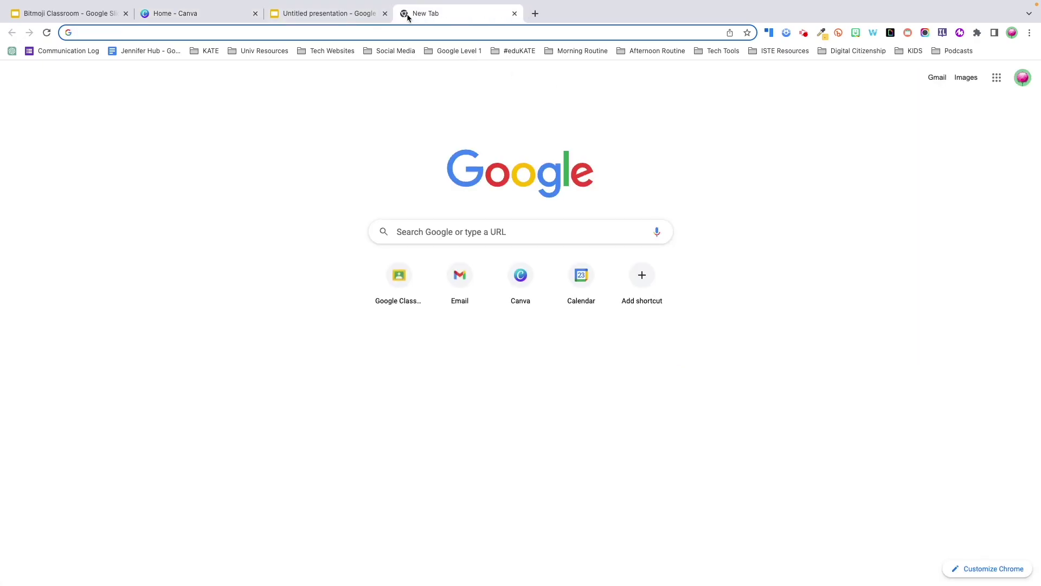
type("canva.com/")
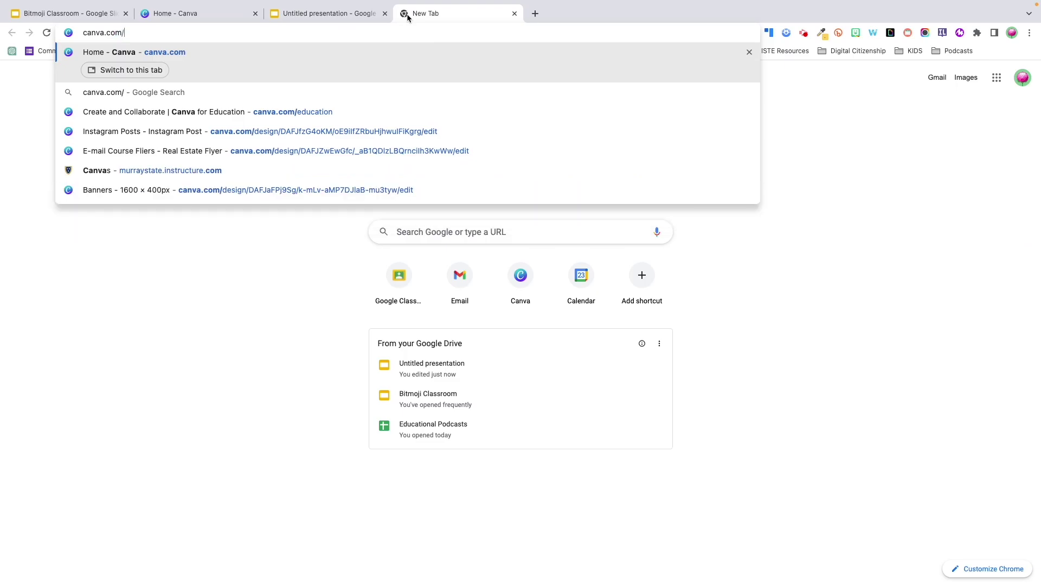
type("education")
key("Return")
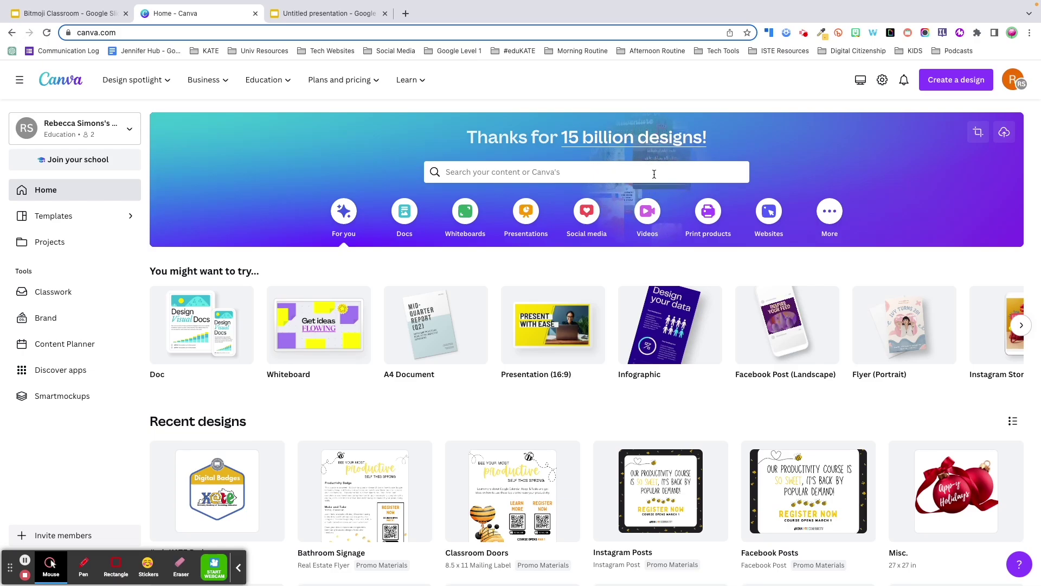
left_click(654, 172)
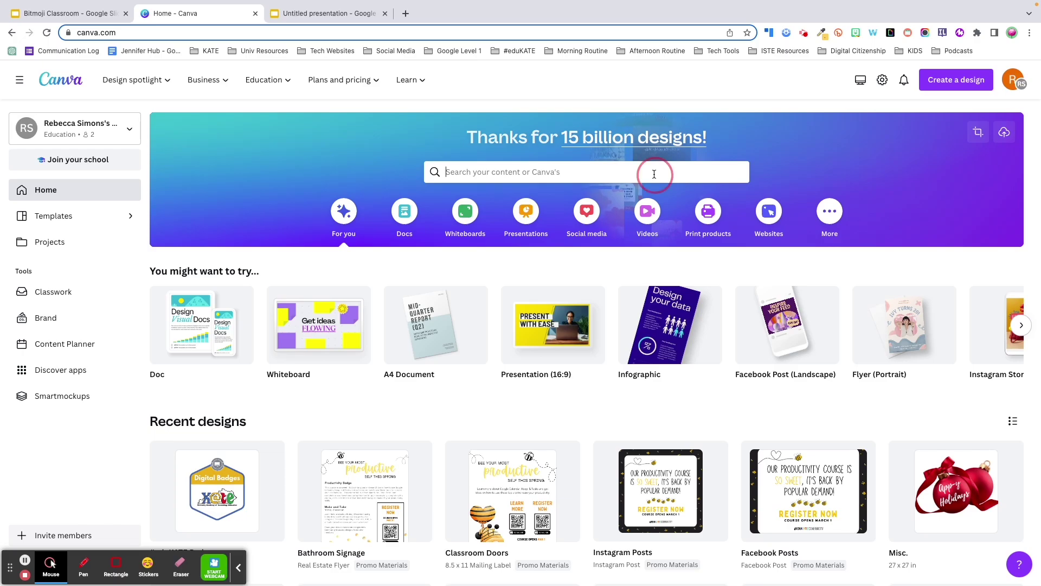
type("bit")
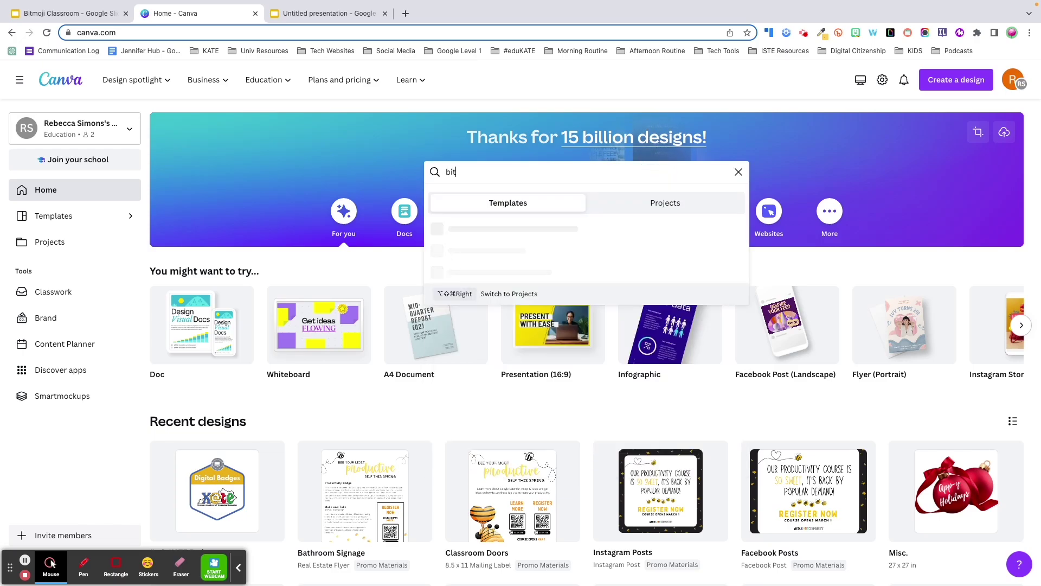
type("moji")
Run the bitmoji template search and preview the Colorful Geometric Thinglink Virtual Classroom template.
key("Return")
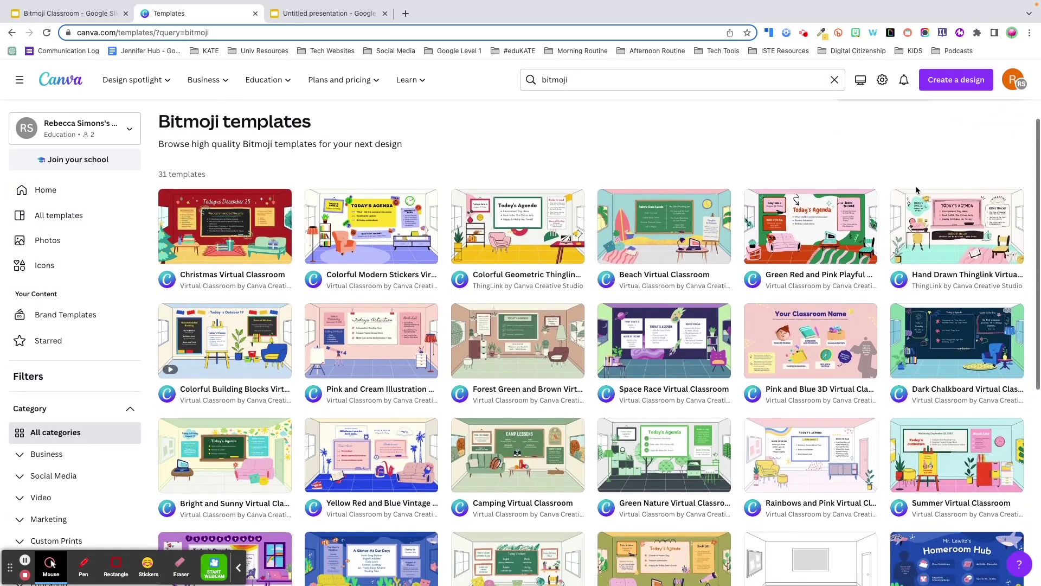
scroll(917, 189, "down", 3)
scroll(916, 190, "down", 2)
mouse_move(831, 428)
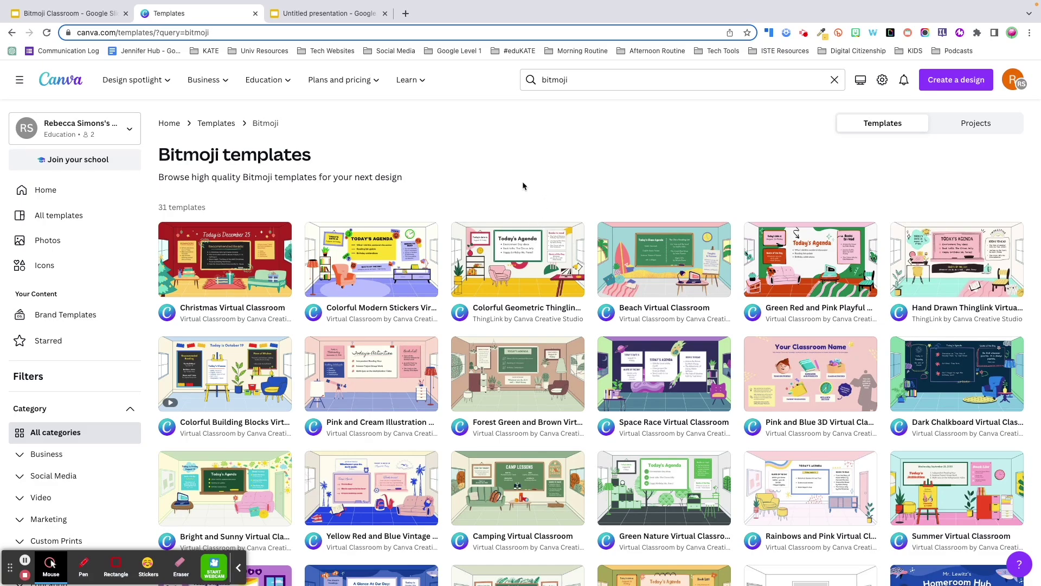
left_click(518, 241)
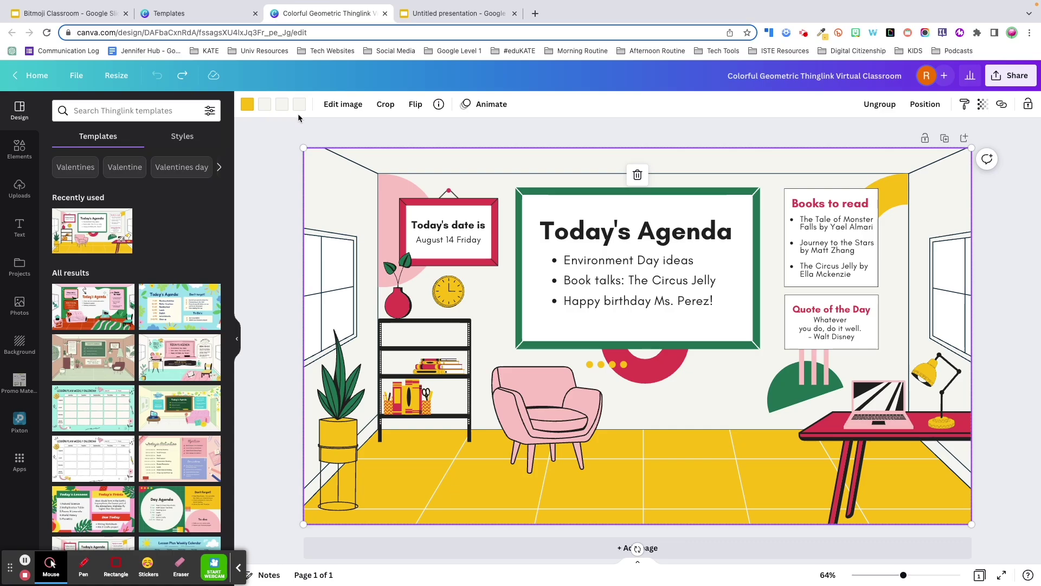
Recolour the room: grey ceiling and window frames, pink walls and a grey floor.
left_click(265, 103)
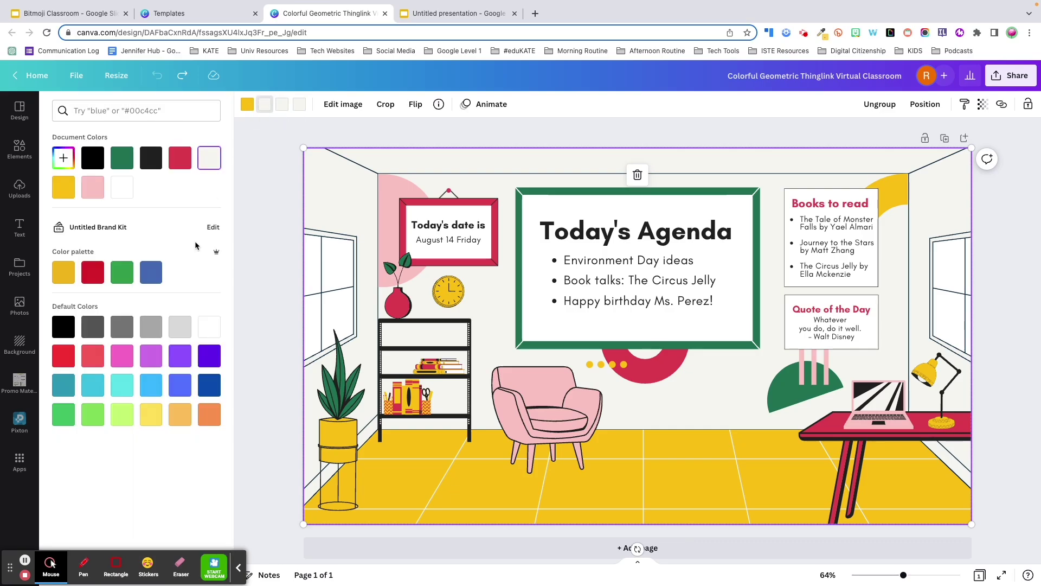
left_click(151, 326)
left_click(299, 104)
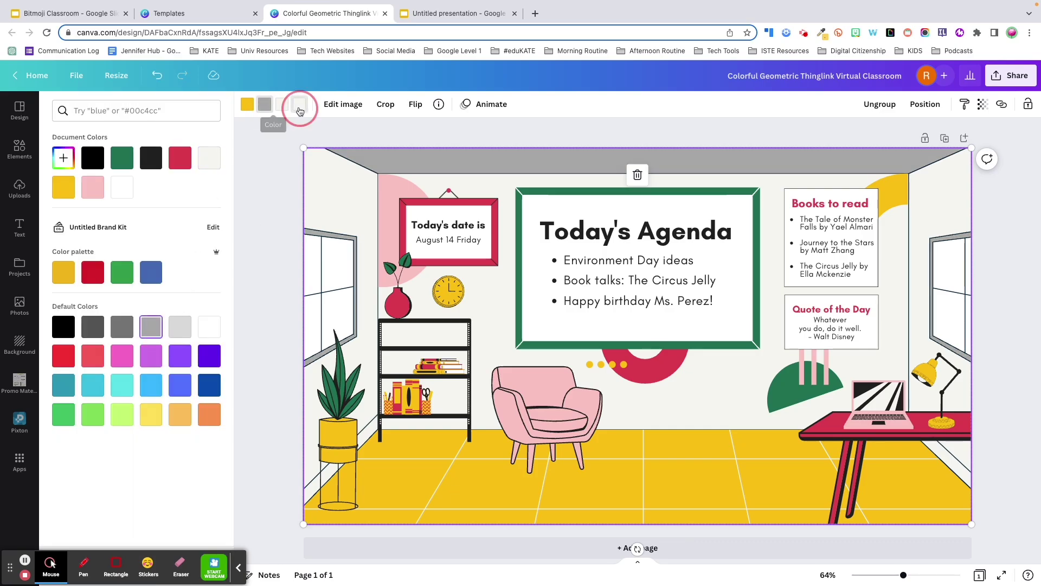
left_click(90, 191)
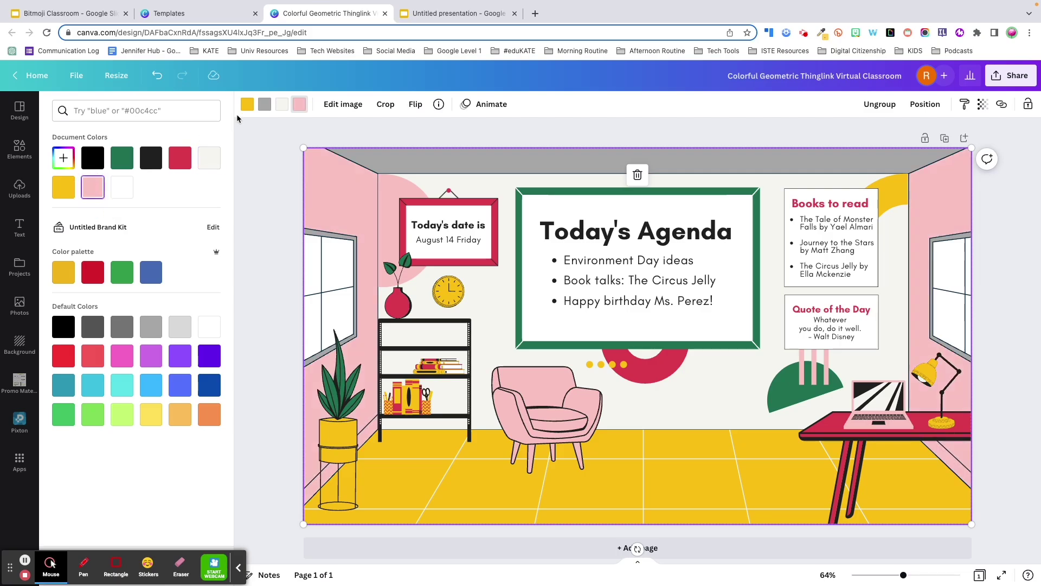
left_click(247, 103)
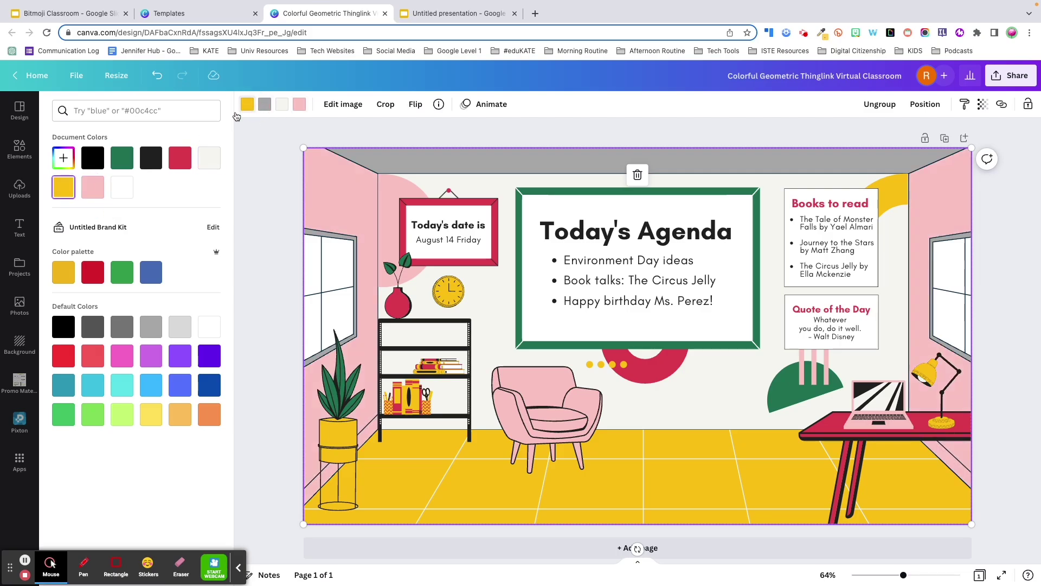
left_click(151, 326)
Turn the laptop's colours, including its pink base, grey, then deselect everything.
left_click(397, 301)
left_click(895, 422)
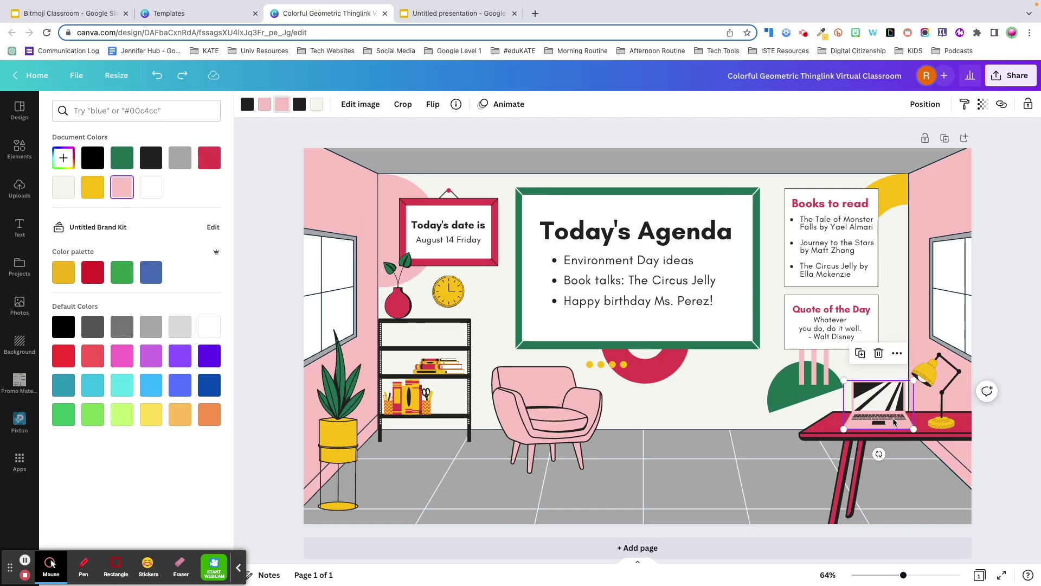
left_click(122, 326)
left_click(283, 104)
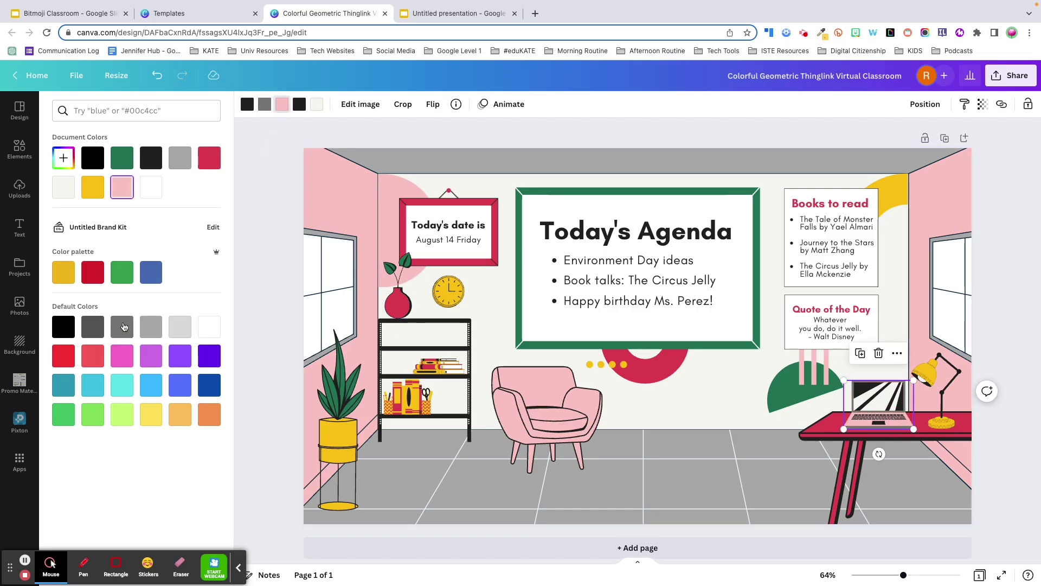
left_click(122, 326)
key("Escape")
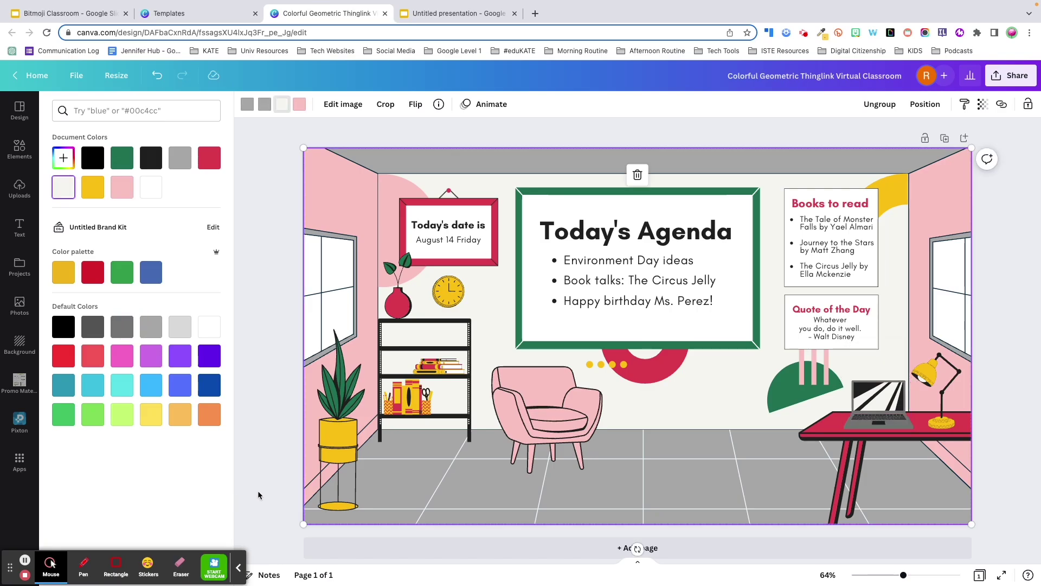
left_click(329, 464)
key("Escape")
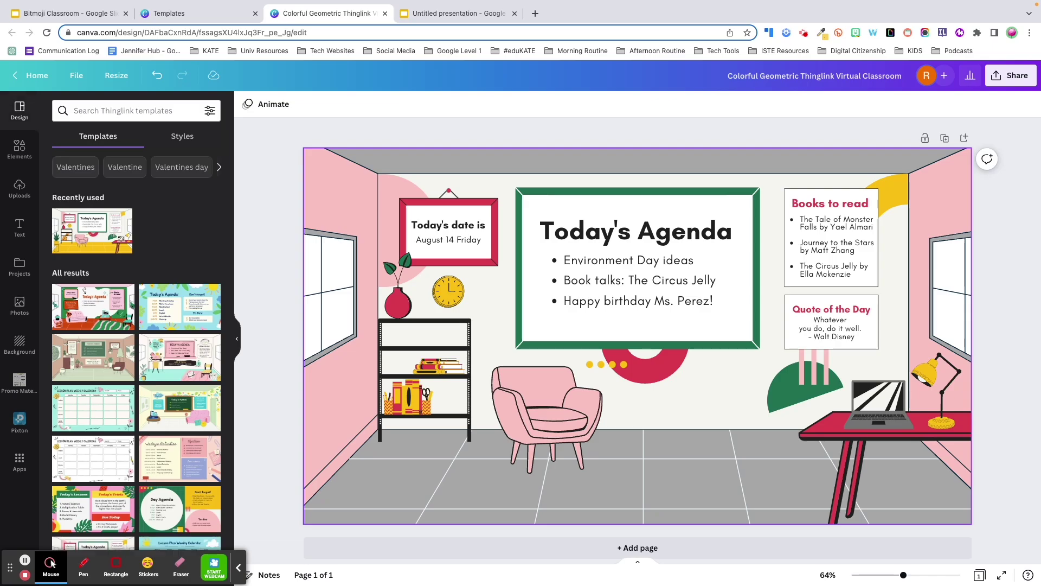
Add a potted plant from an 'indoor plants' search, shrink it and place it beside the shelf.
left_click(19, 150)
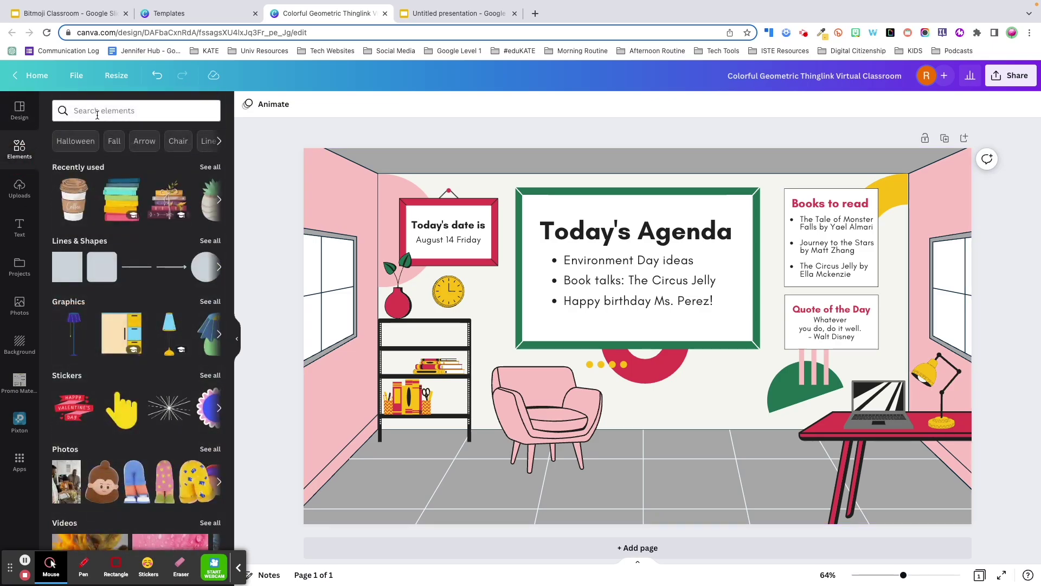
left_click(93, 111)
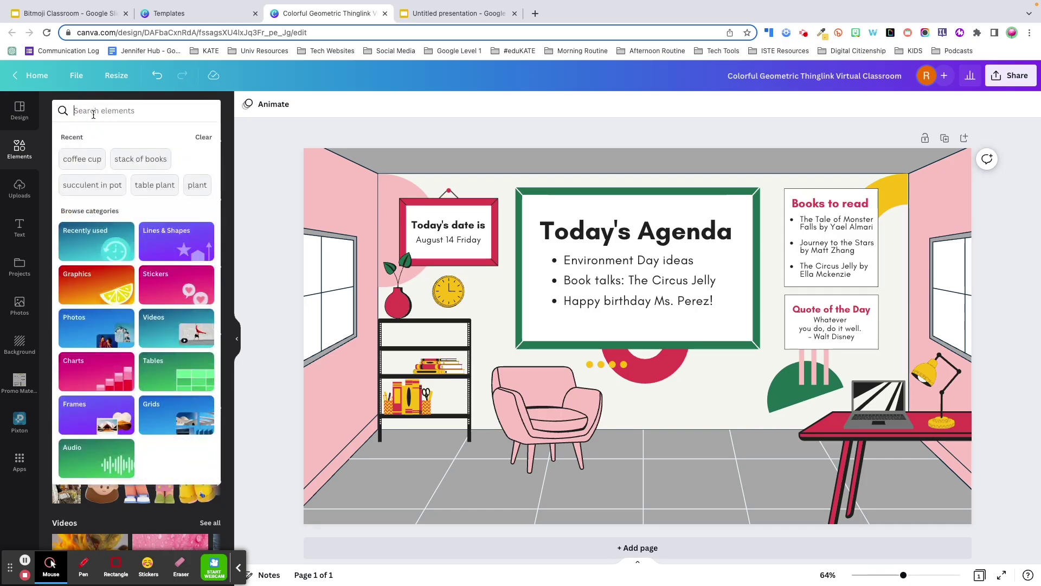
type("in")
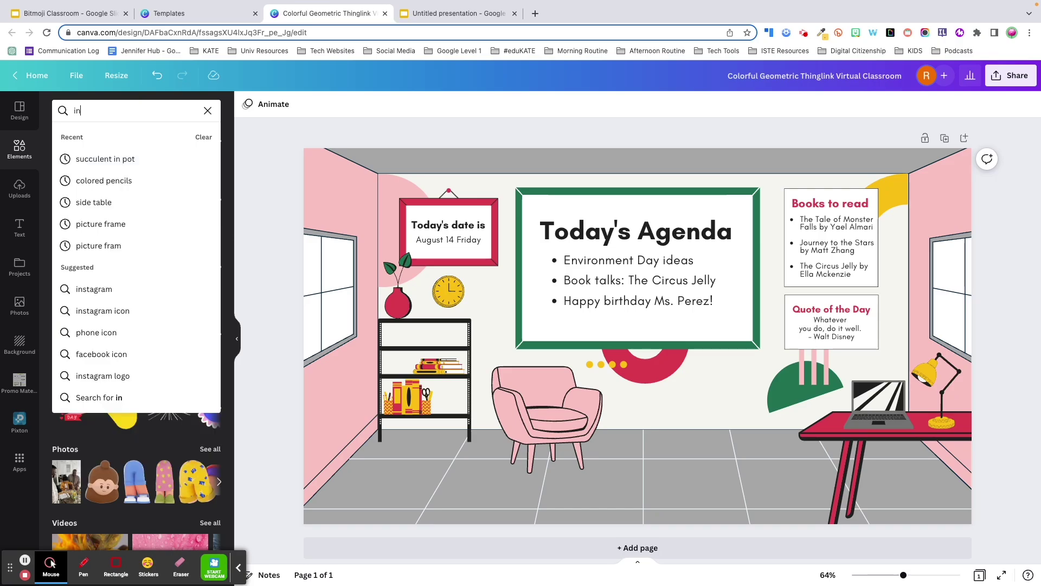
type("door plants")
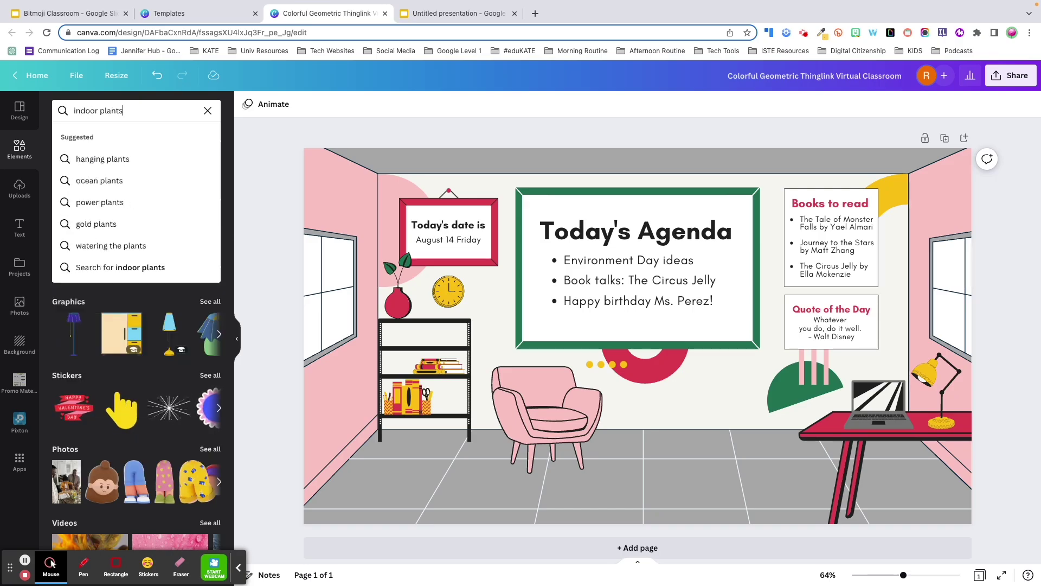
key("Return")
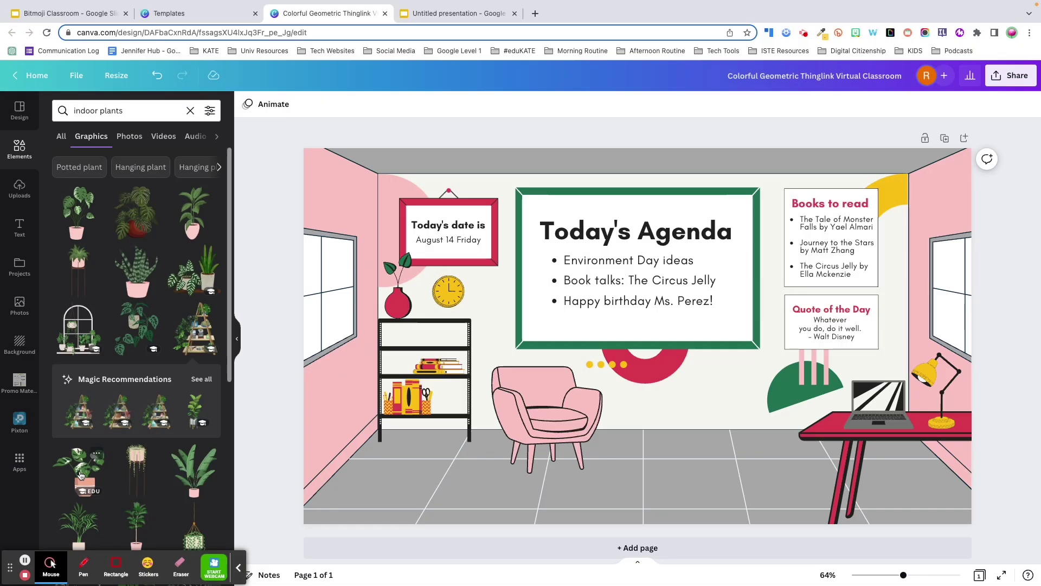
left_click(80, 475)
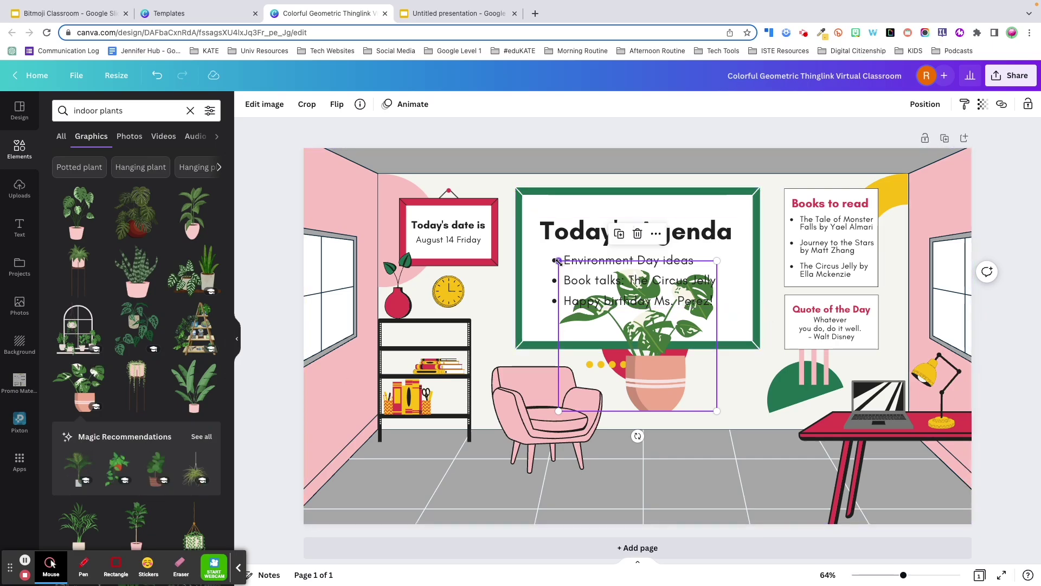
left_click_drag(559, 261, 611, 299)
left_click_drag(656, 392, 350, 502)
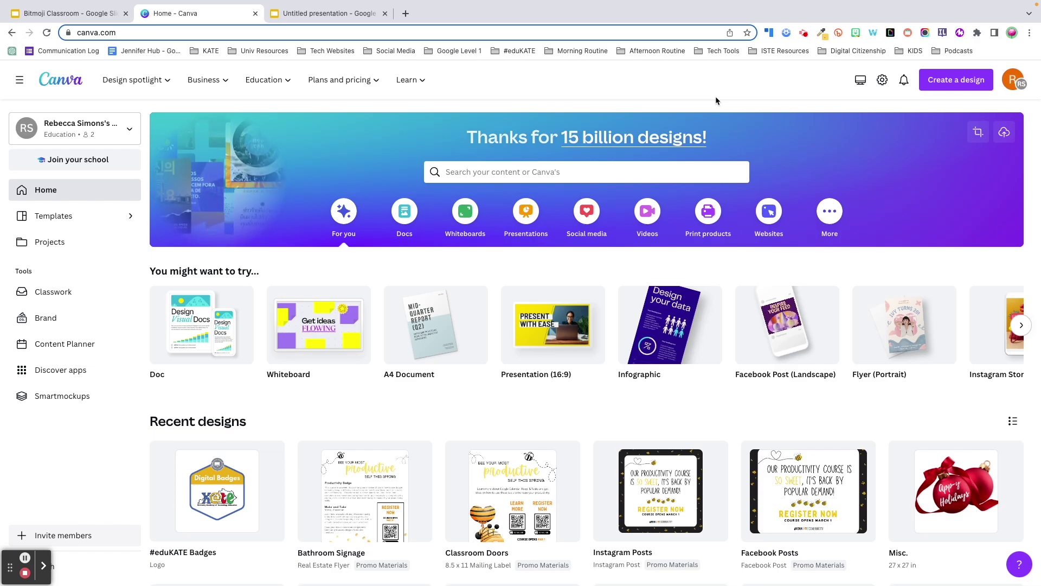
Create a blank 16:9 presentation and add the blue-wall, wood-floor photo from a 'wall floor' search.
left_click(955, 80)
left_click(879, 215)
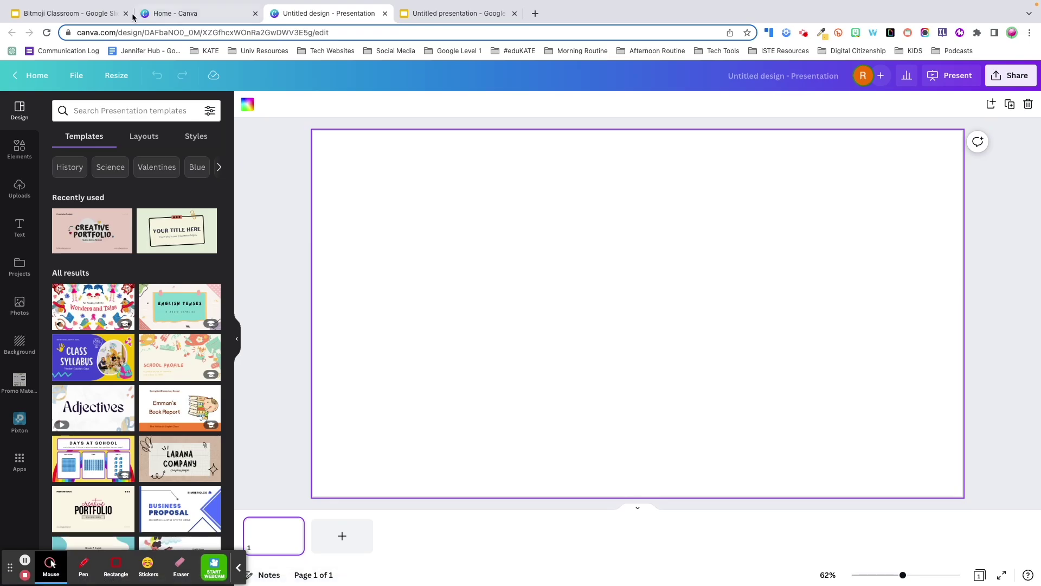
left_click(21, 146)
left_click(95, 109)
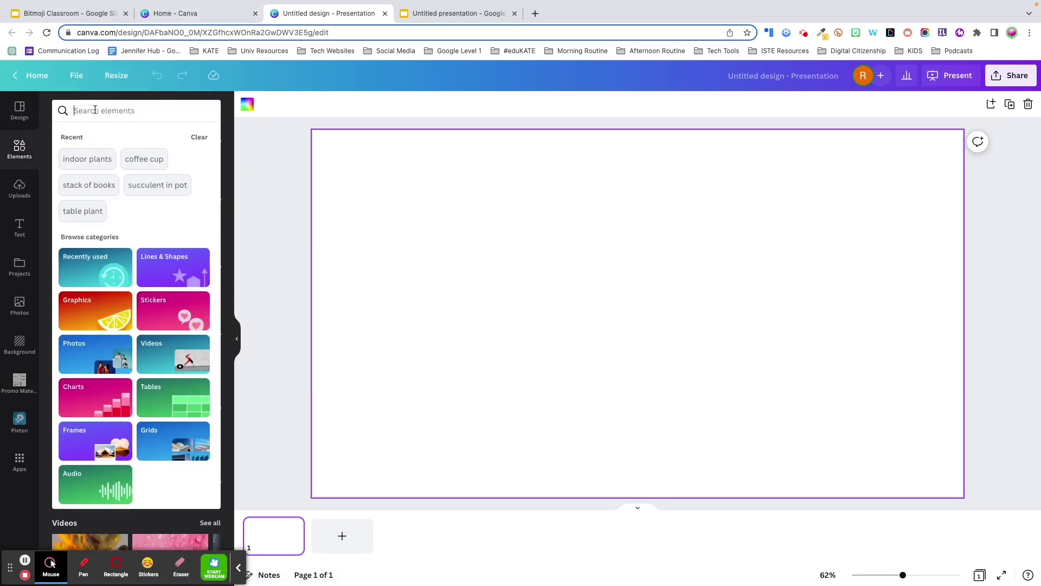
type("wall floor")
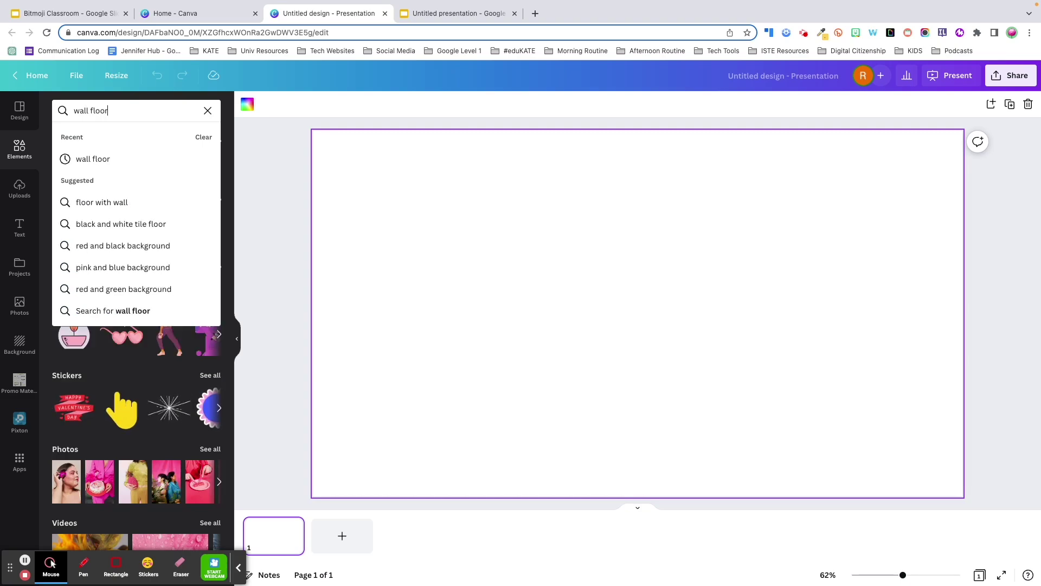
key("Return")
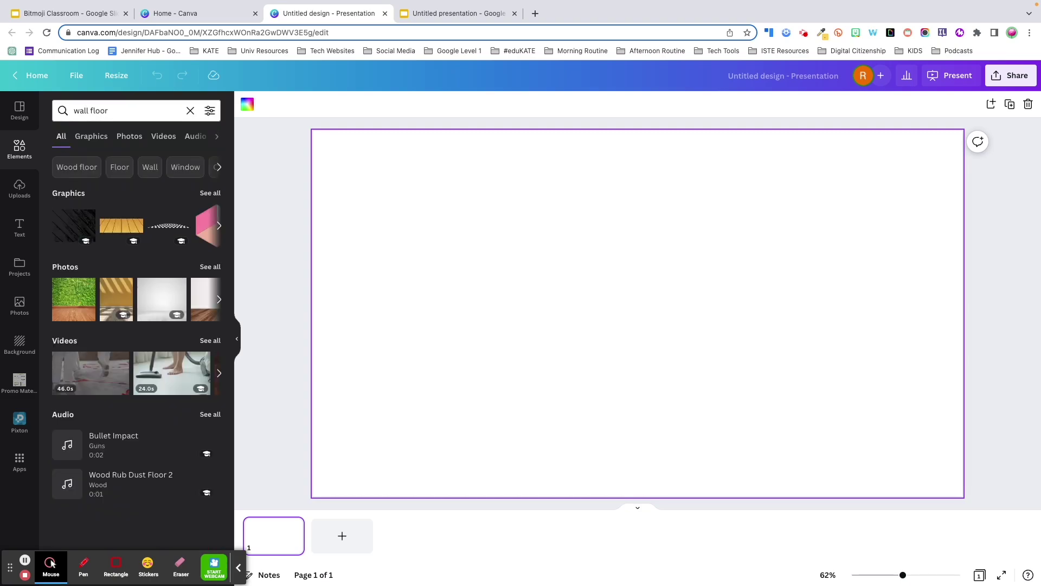
left_click(215, 271)
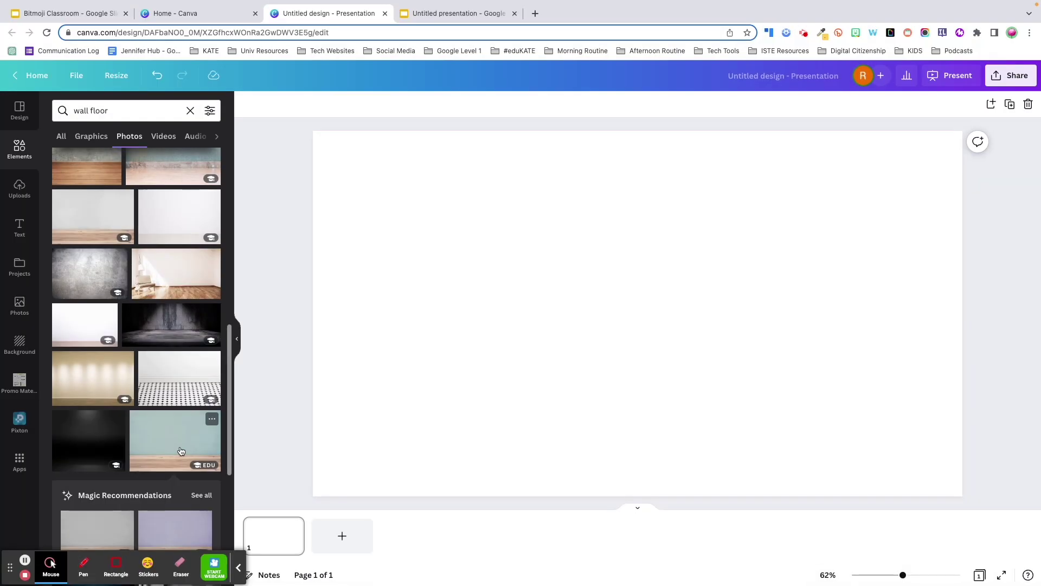
left_click(181, 451)
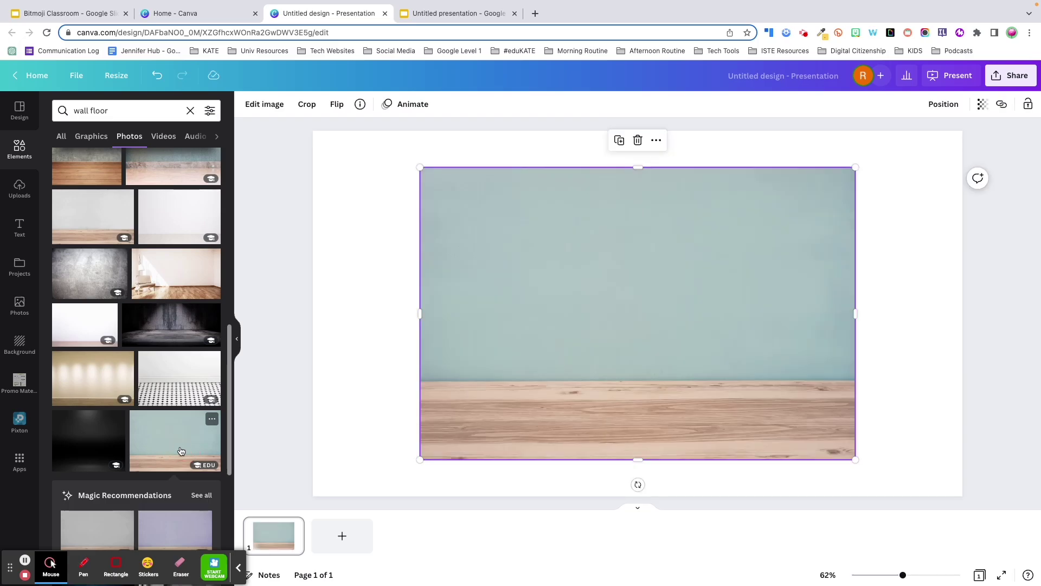
Move and enlarge the wall-and-floor photo until it covers the whole slide.
left_click_drag(620, 377, 515, 344)
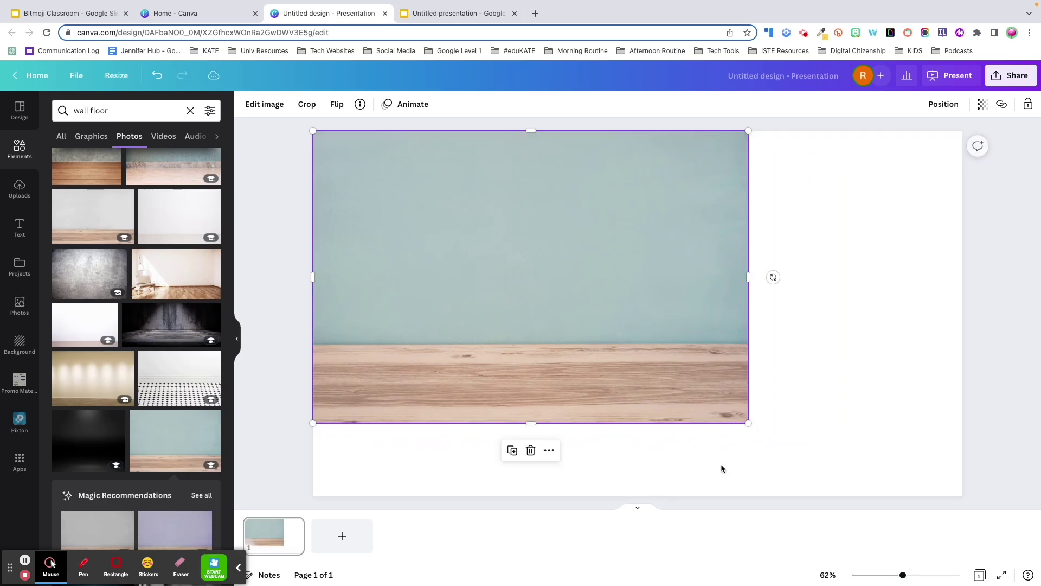
left_click_drag(748, 422, 1011, 491)
left_click_drag(753, 395, 751, 363)
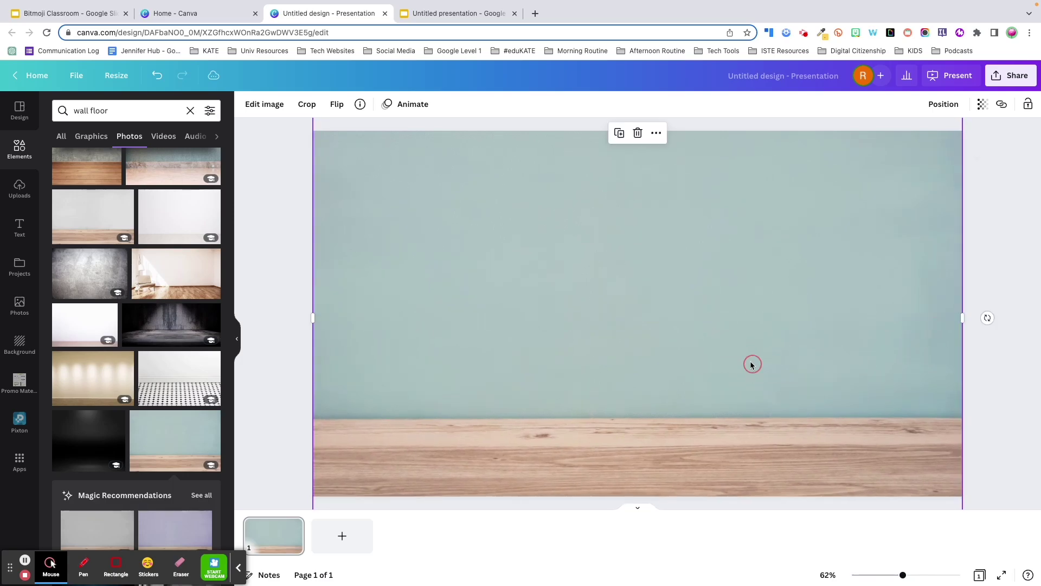
left_click(1017, 367)
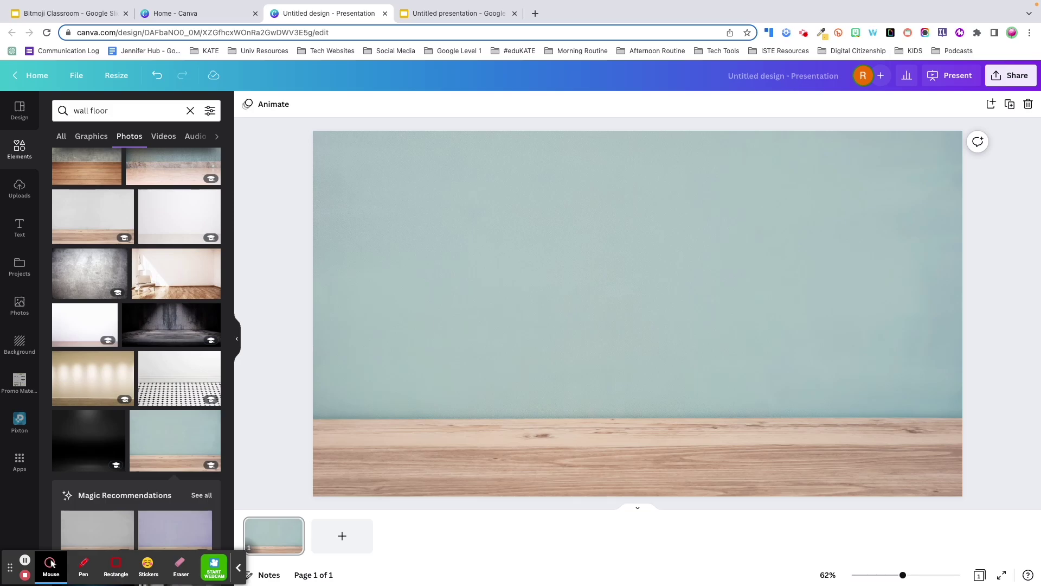
left_click(475, 234)
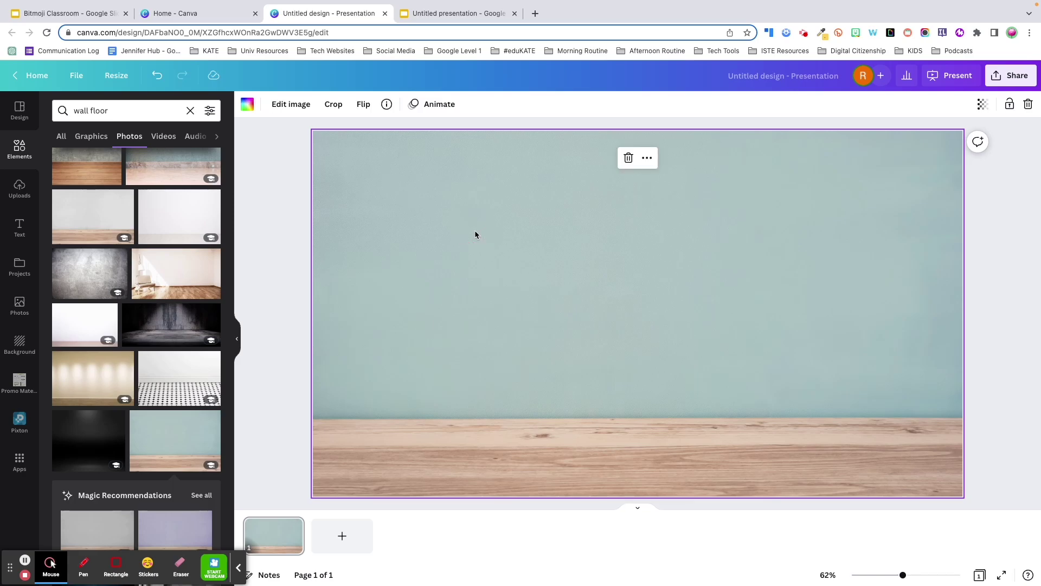
Add a square shape with R and stretch it from the top-left corner over the wall area.
key("r")
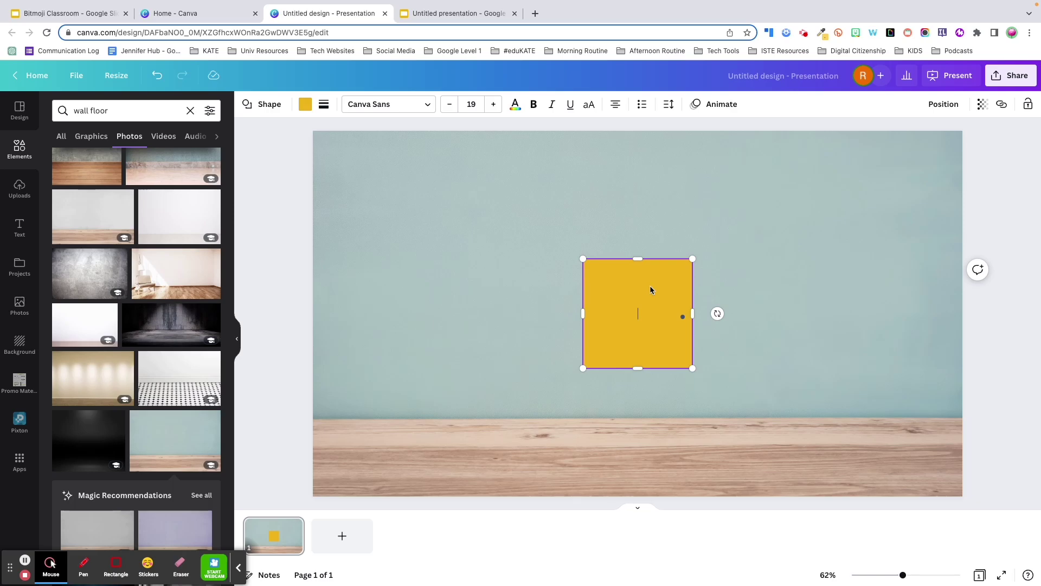
key("ctrl+z")
left_click_drag(675, 353, 962, 417)
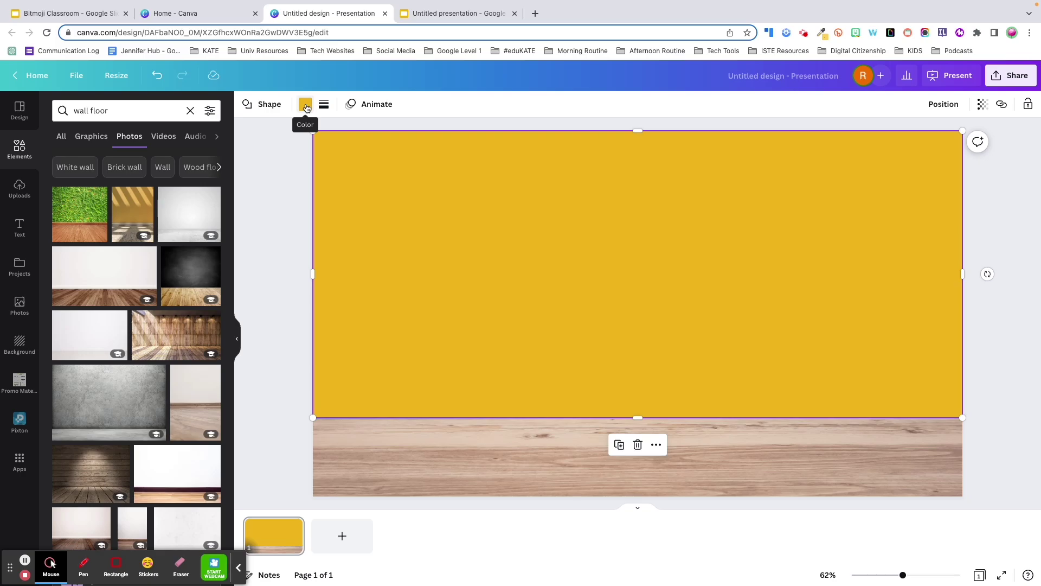
left_click(305, 107)
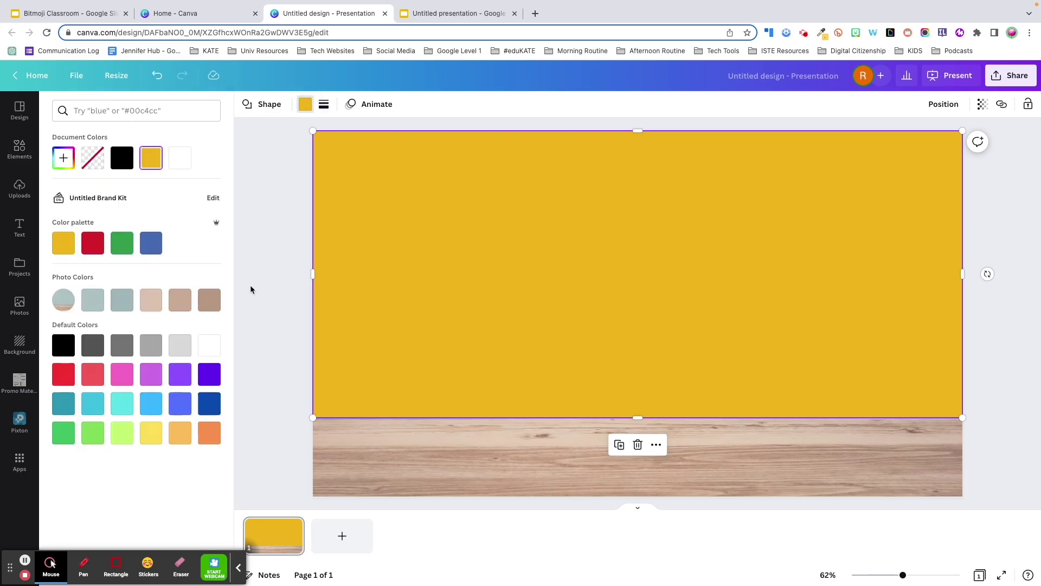
Make the wall rectangle light grey by sampling a grey from the design with the eyedropper.
left_click(155, 374)
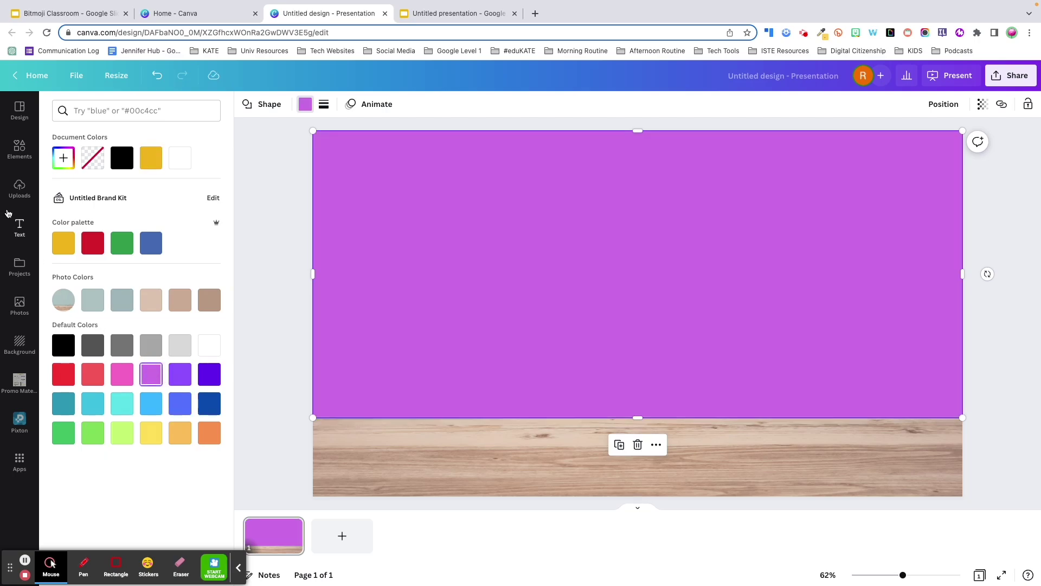
left_click(64, 157)
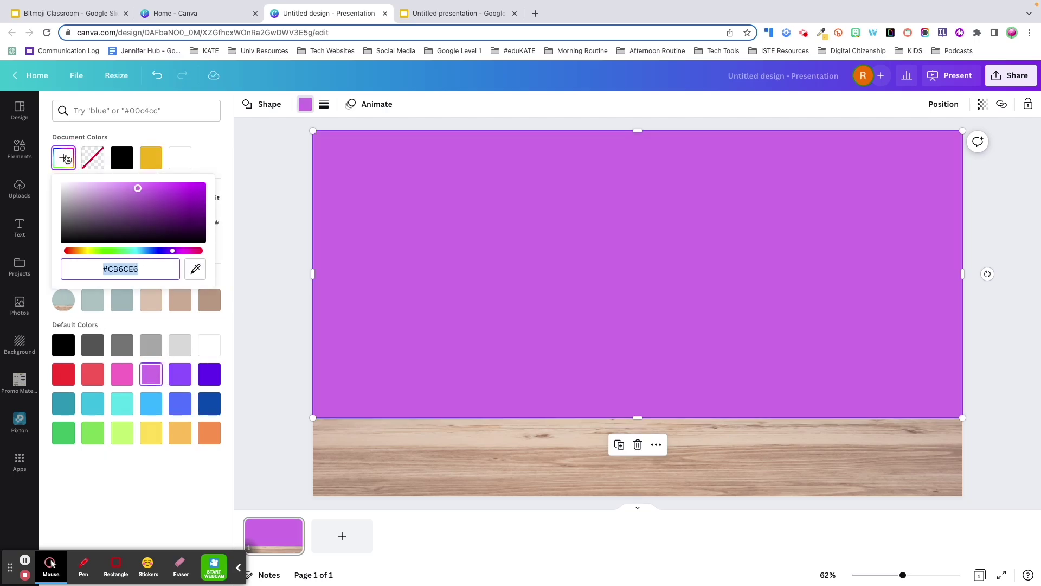
left_click(197, 270)
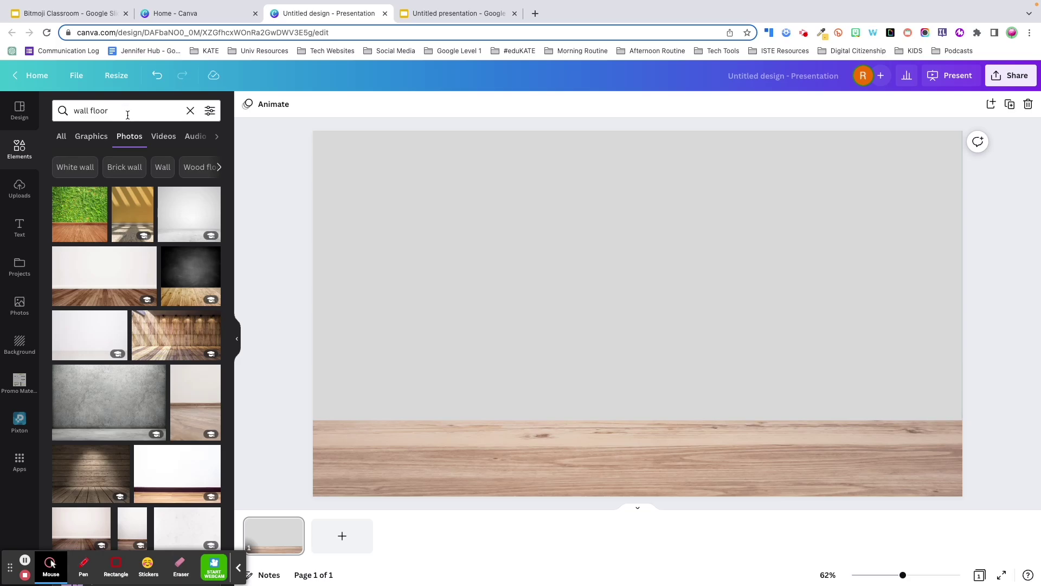
left_click_drag(126, 110, 62, 110)
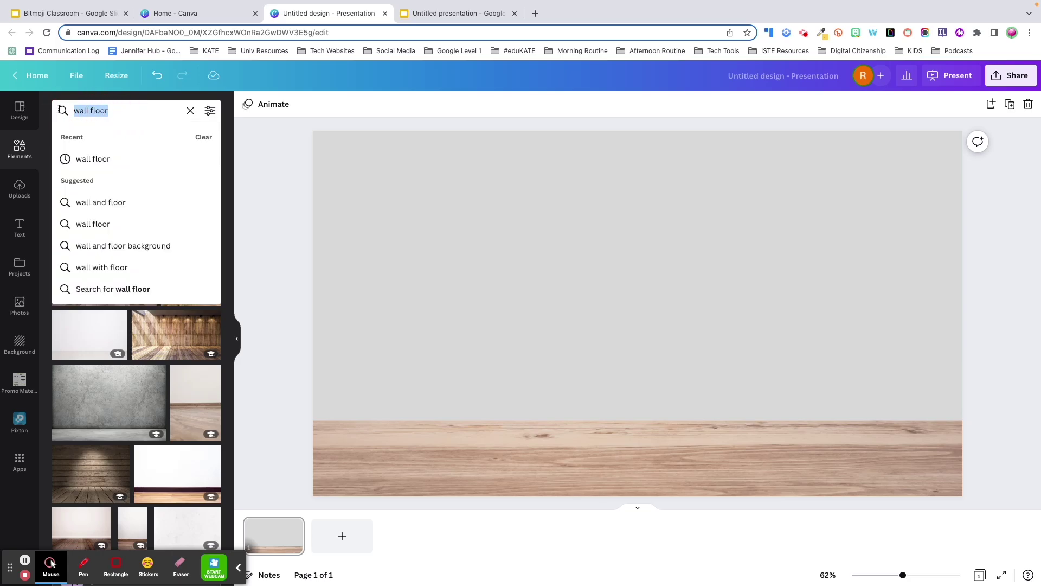
Add the 'lemons' pattern photo, crop it to a strip and stretch it along the floor line.
type("lemons")
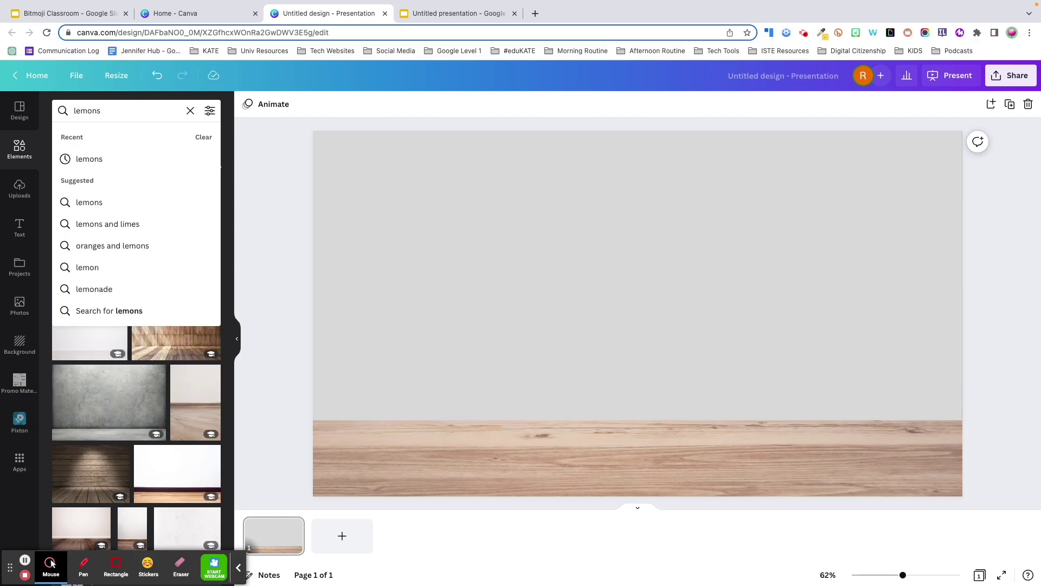
key("Return")
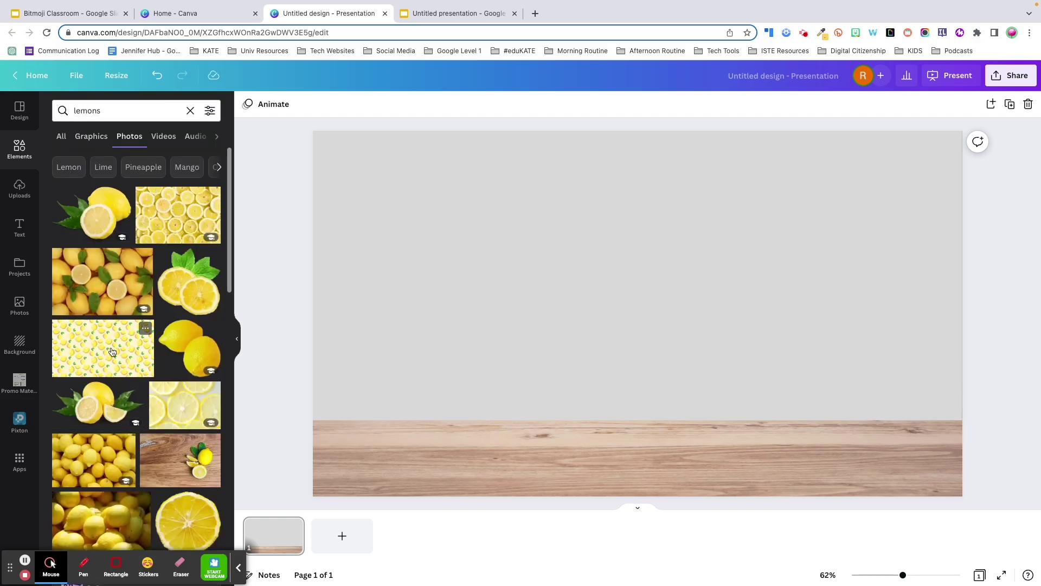
left_click(113, 353)
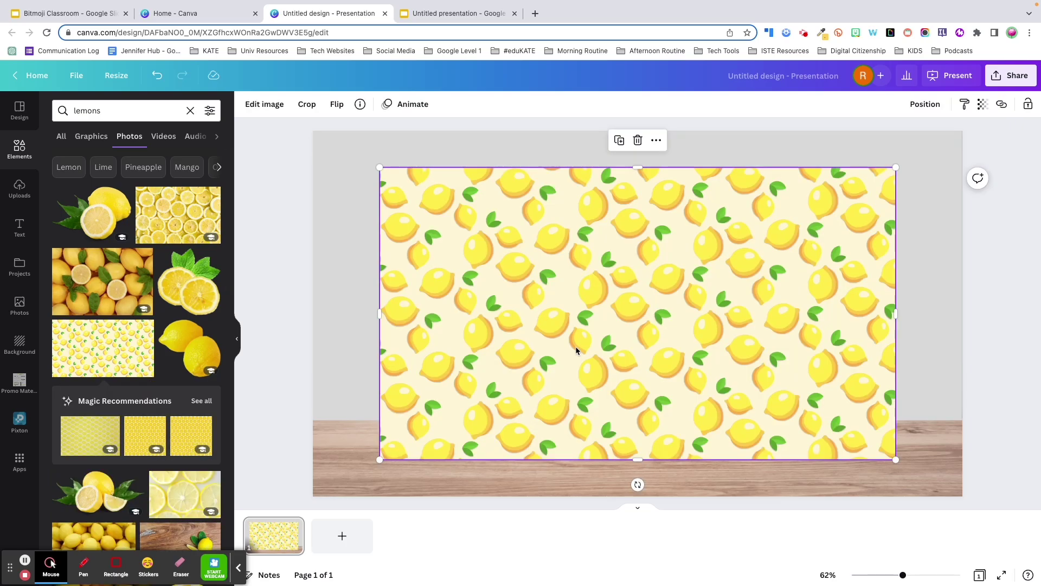
double_click(636, 356)
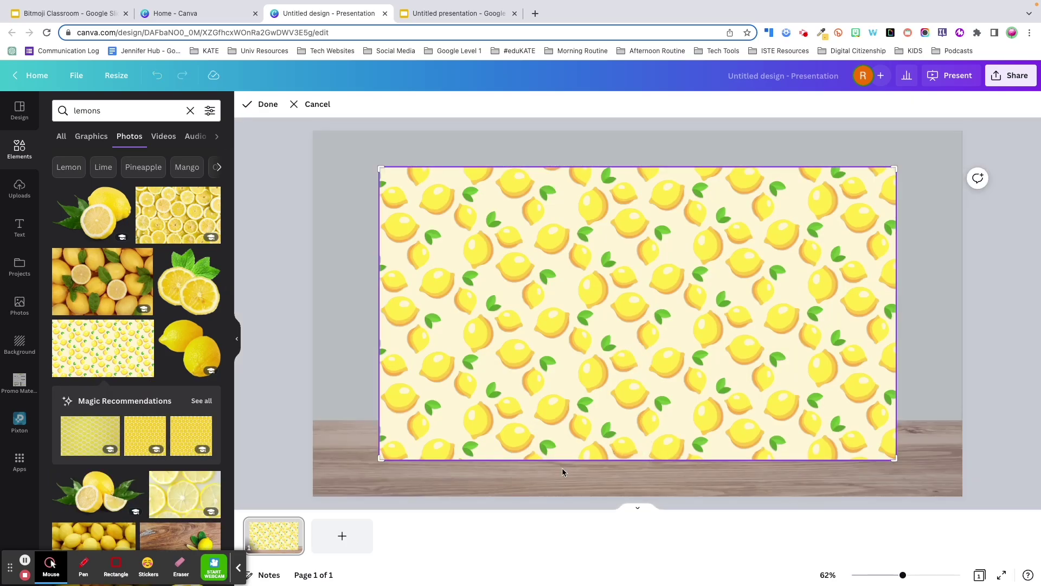
left_click_drag(389, 460, 369, 286)
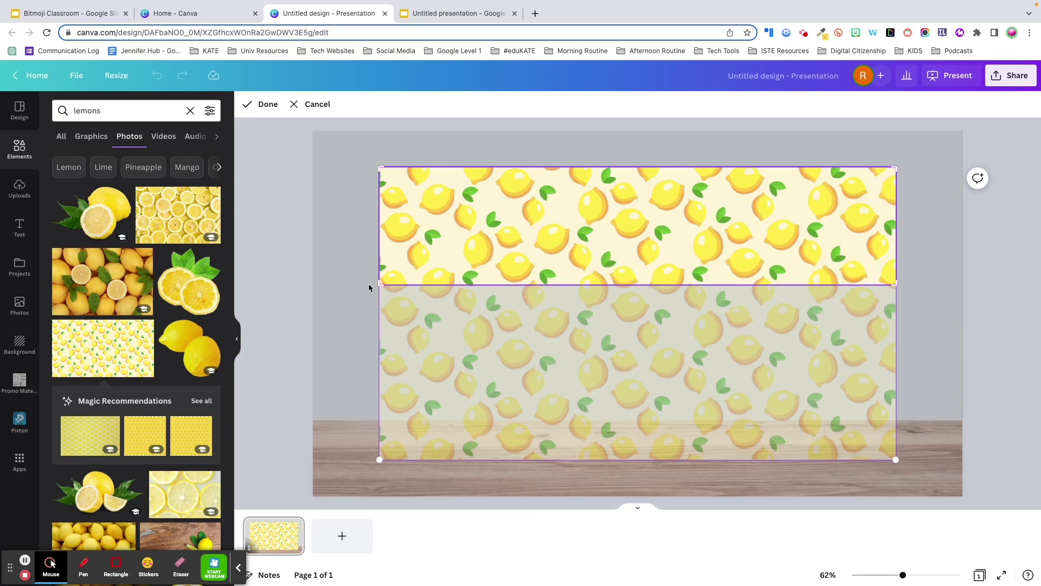
left_click(637, 307)
left_click_drag(495, 246, 433, 380)
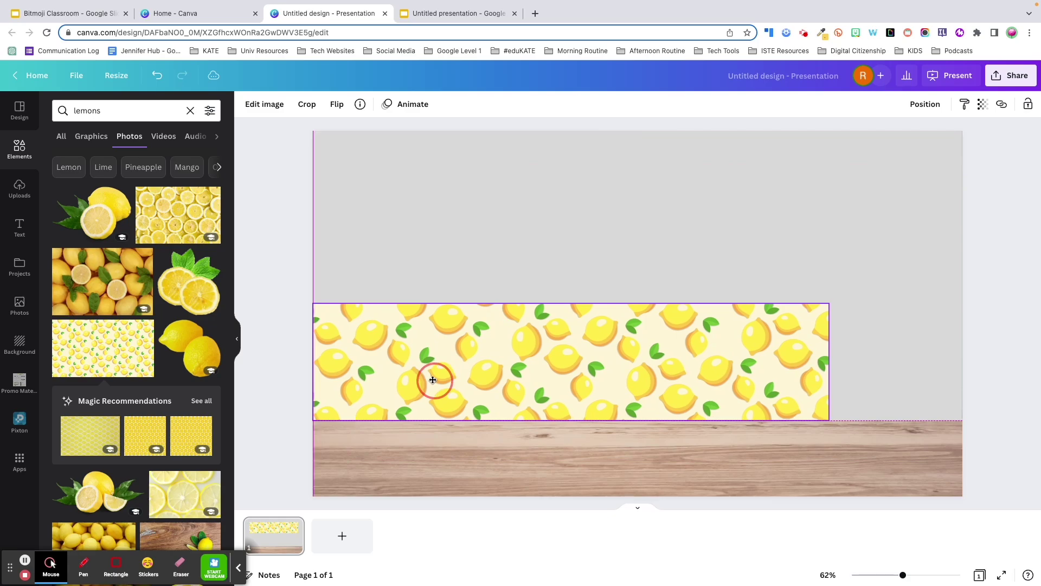
left_click_drag(828, 362, 963, 373)
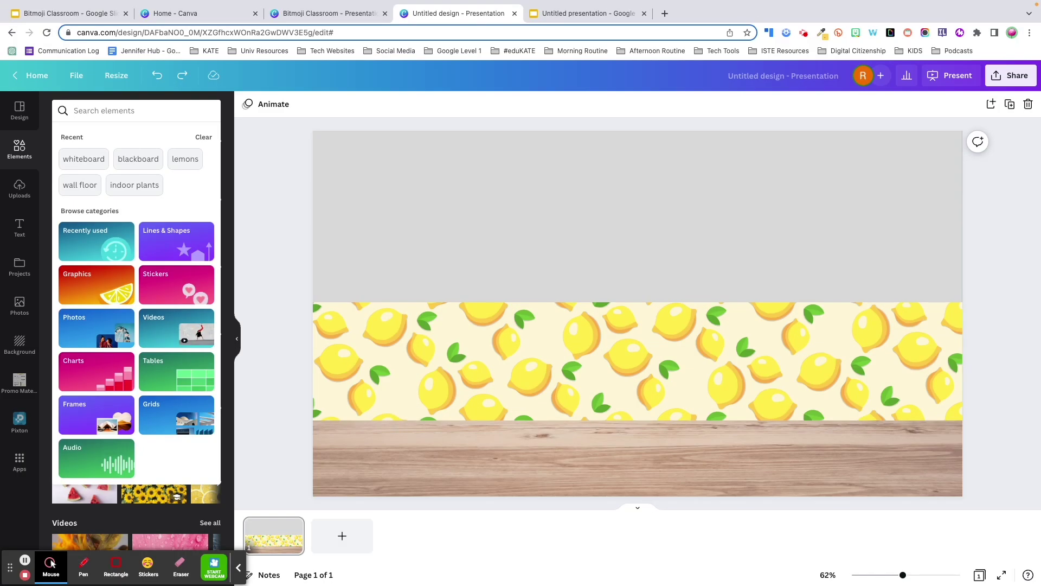
Add furniture, starting with a 'whiteboard' search, then select the grey armchair.
type("whiteboa")
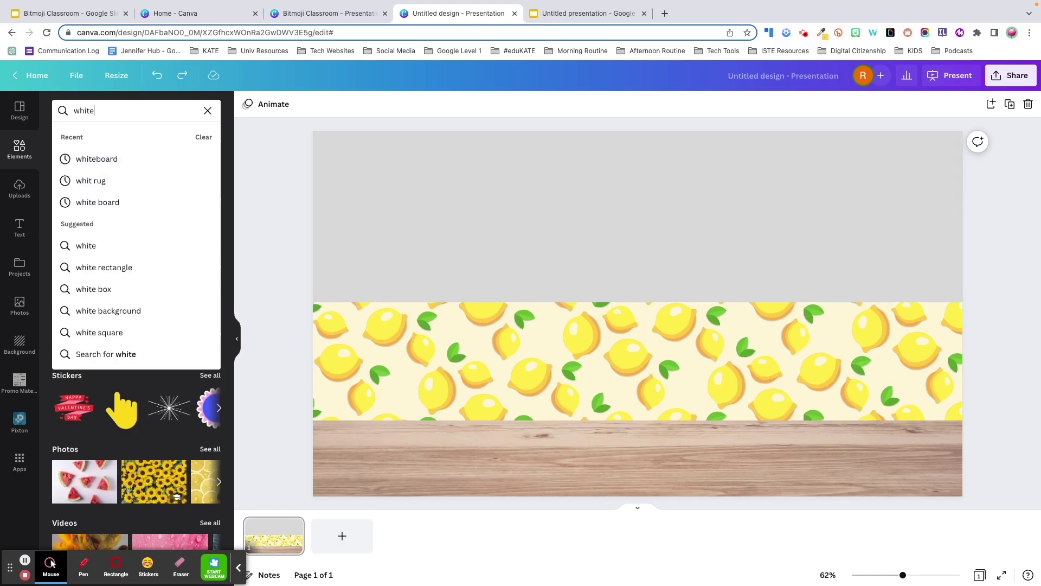
type("rd")
key("Return")
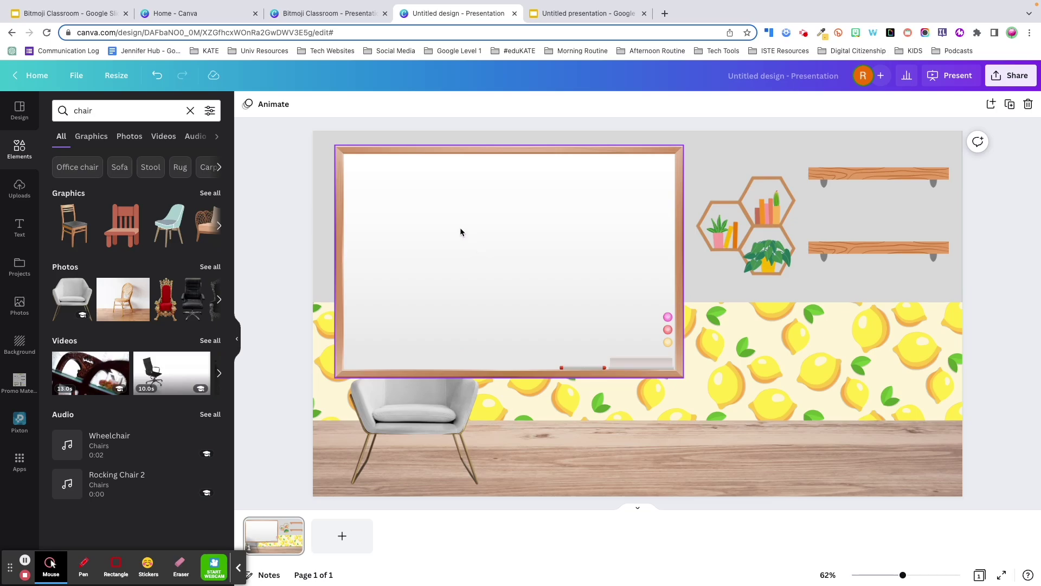
left_click(434, 404)
Bring the grey armchair to the front, over the whiteboard, and deselect it.
right_click(434, 403)
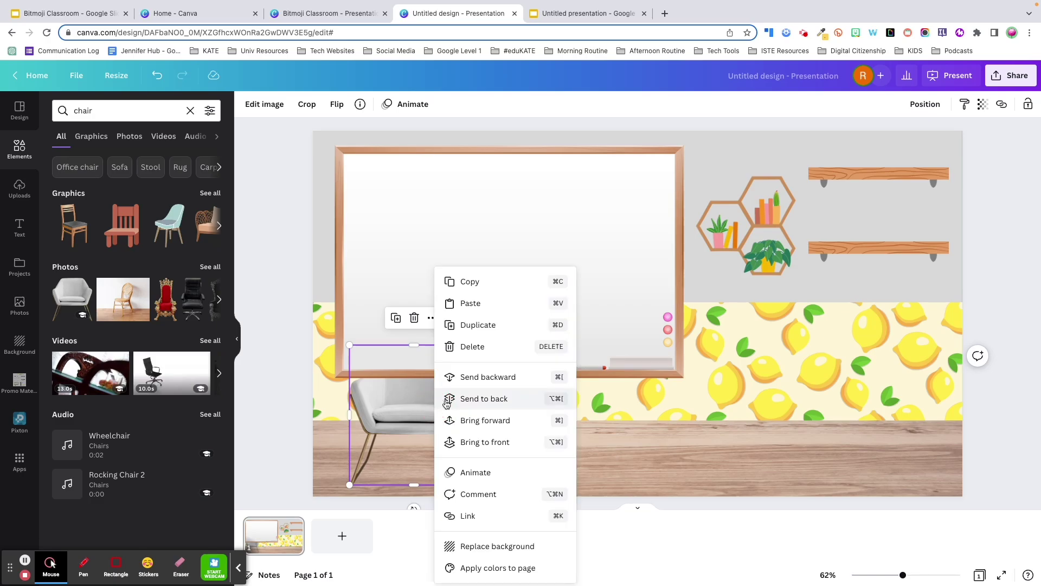
left_click(484, 443)
left_click(291, 363)
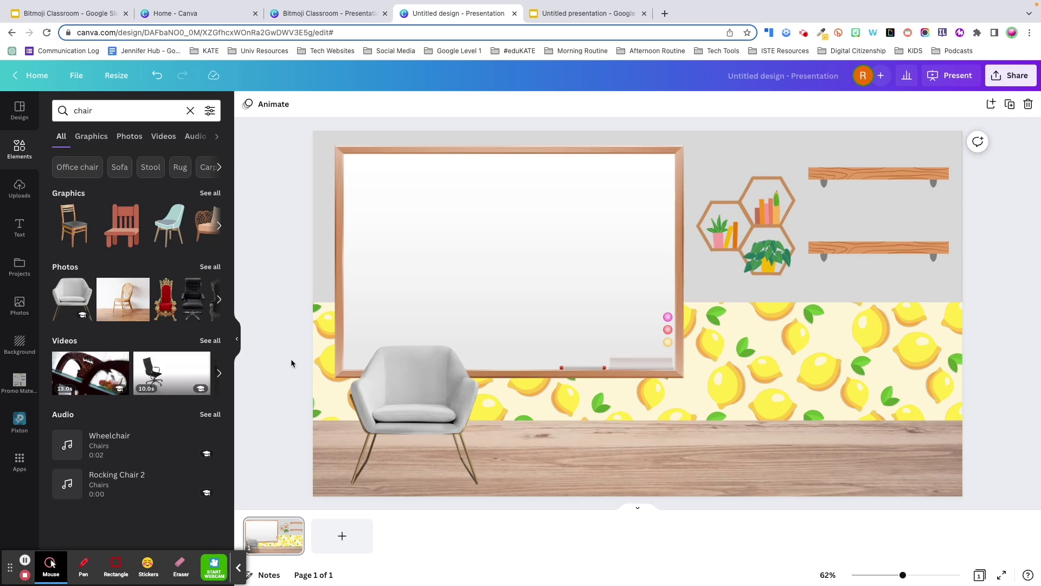
left_click(1005, 76)
Download only the current page of the design as a PNG.
left_click(1008, 333)
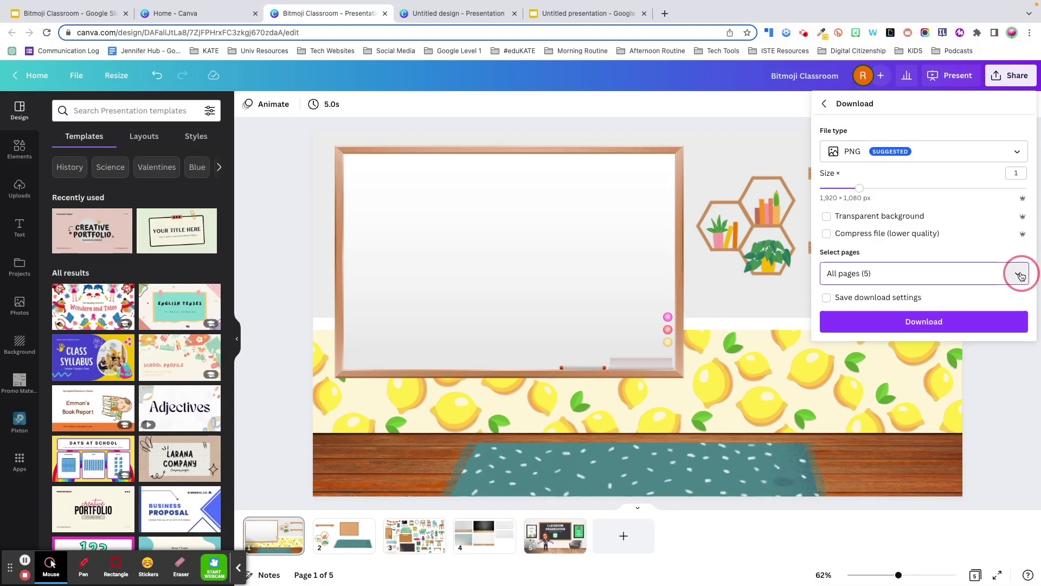
left_click(1020, 276)
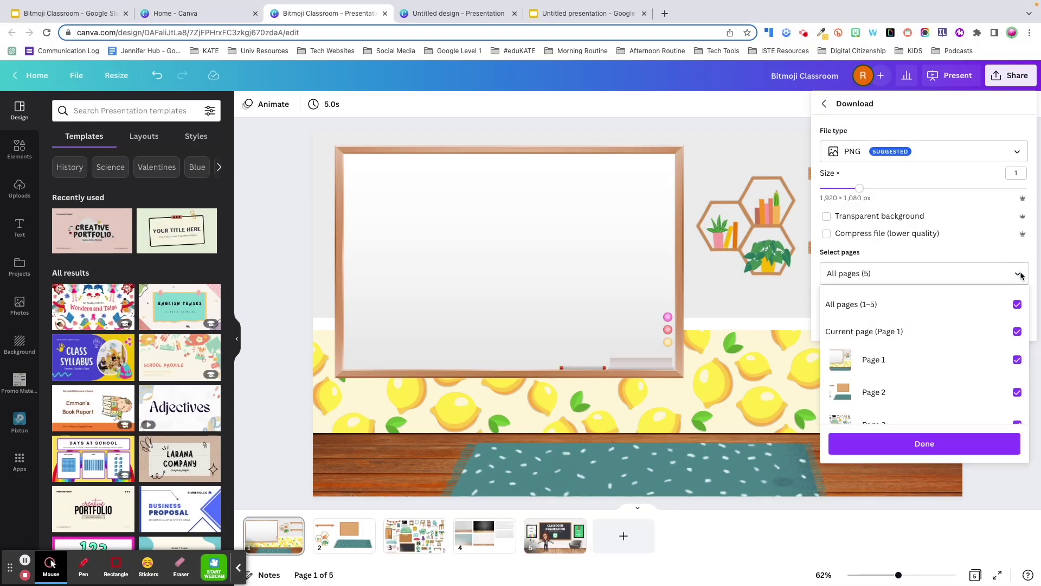
left_click(1017, 305)
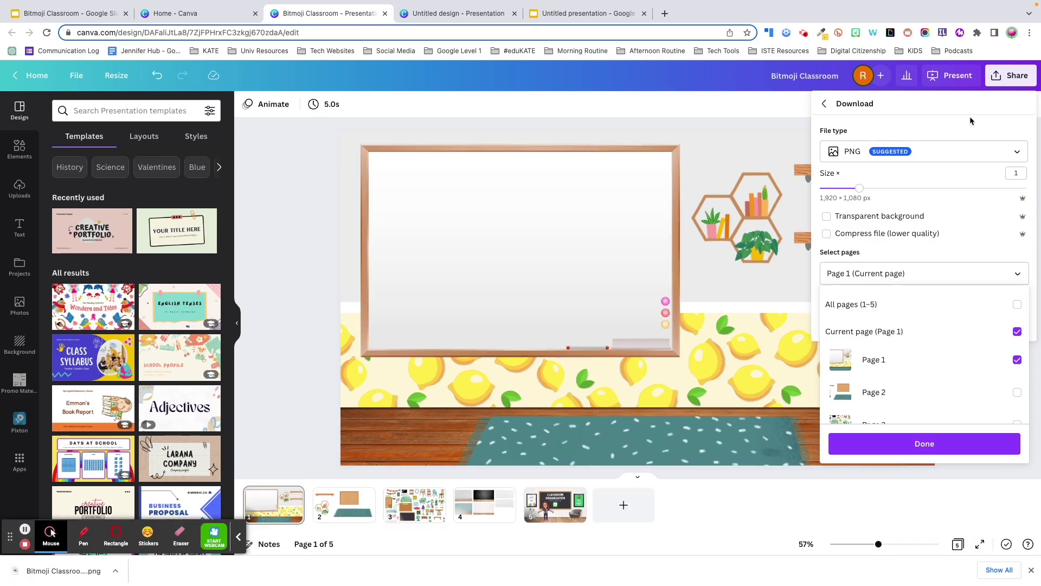
left_click(953, 440)
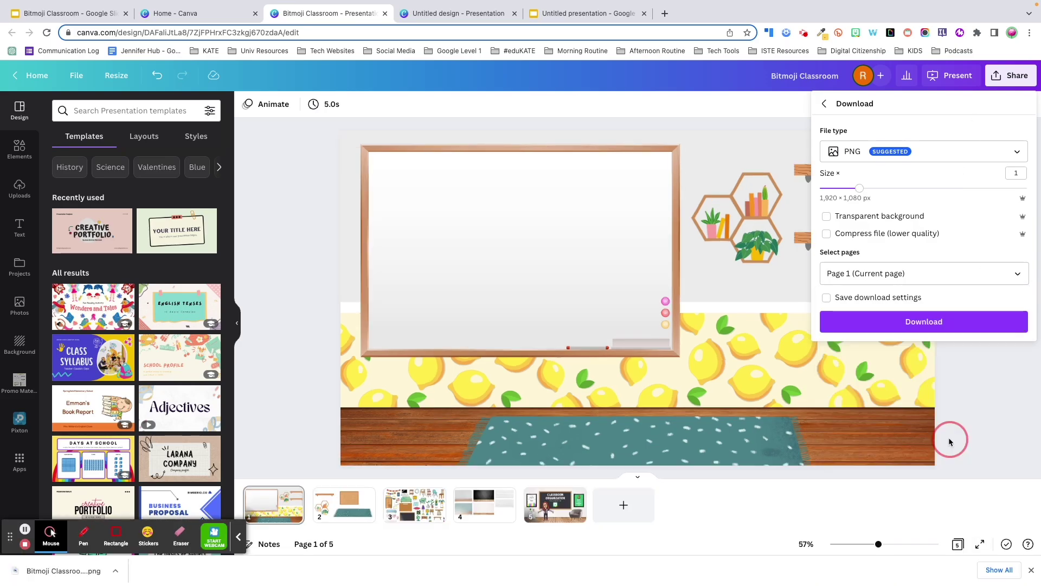
left_click(981, 322)
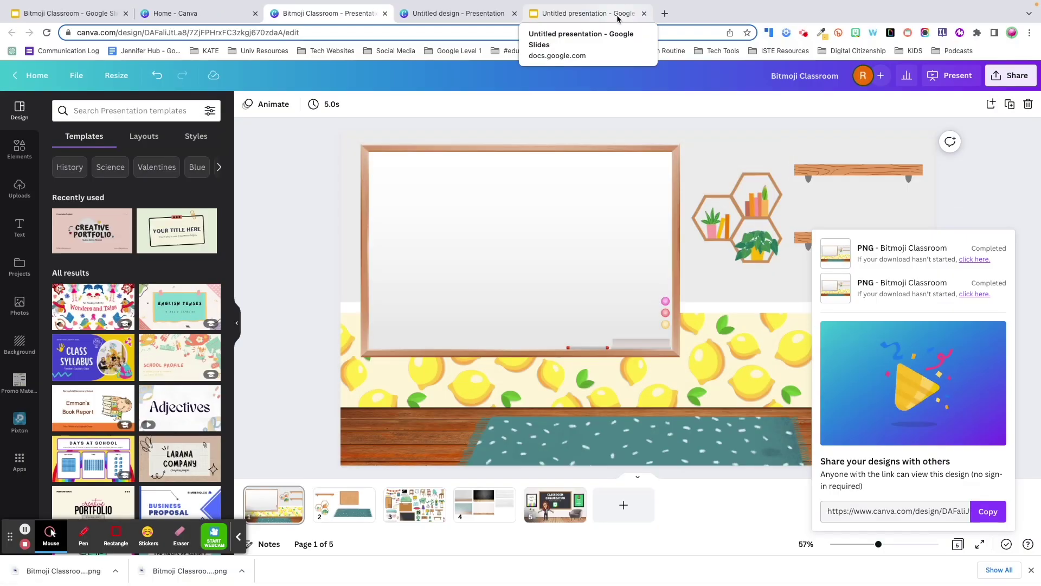
Set the downloaded Canva classroom PNG as the blank slide's background, then bring up Bitmoji stickers.
left_click(618, 16)
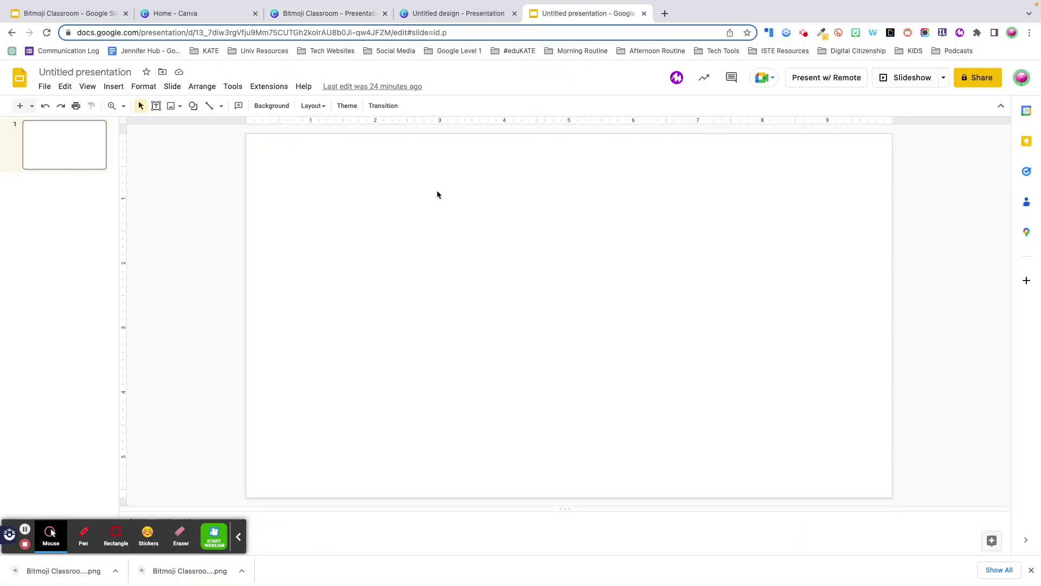
left_click(263, 113)
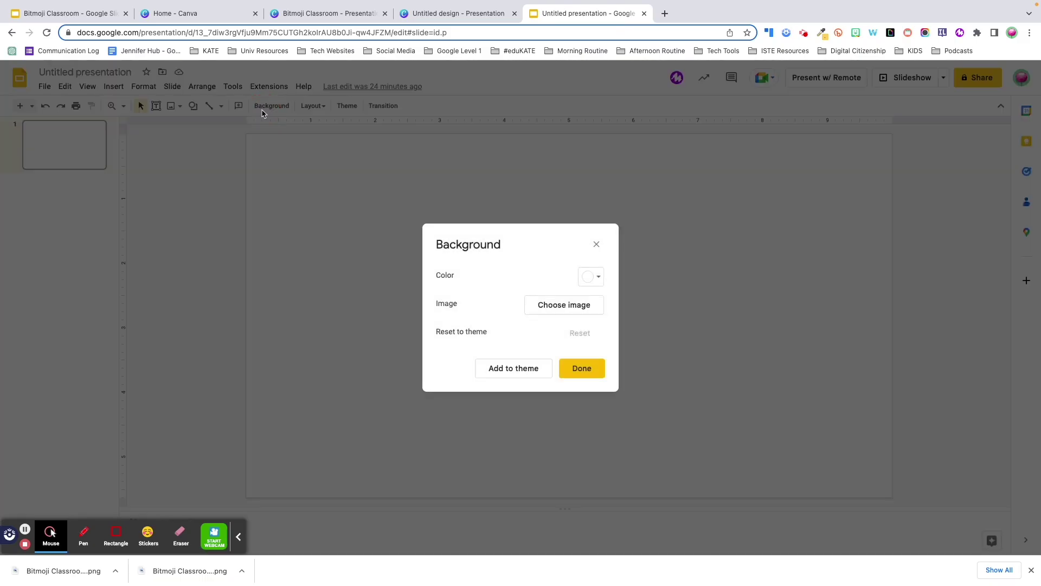
left_click(578, 314)
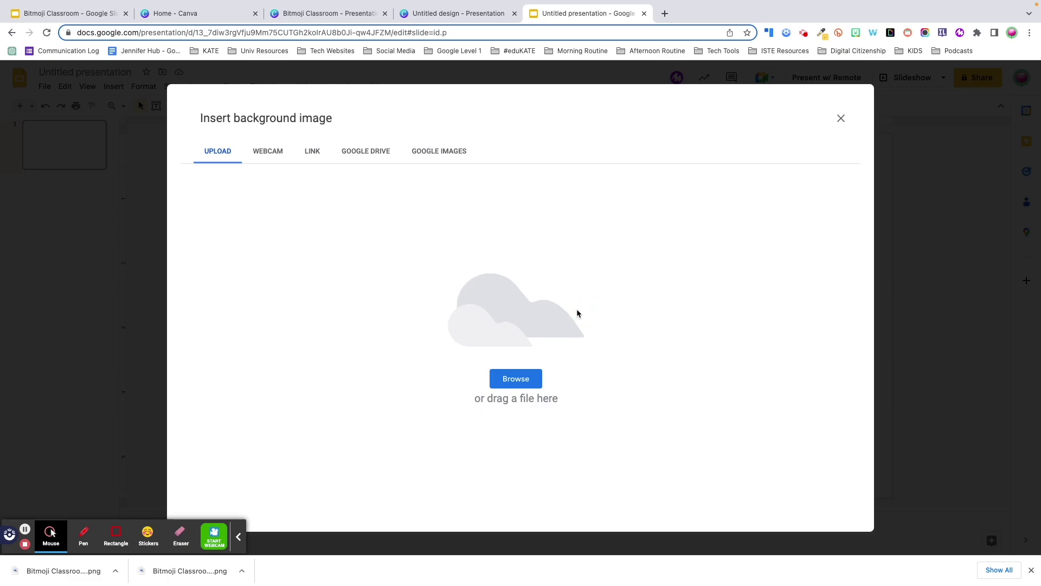
left_click(525, 382)
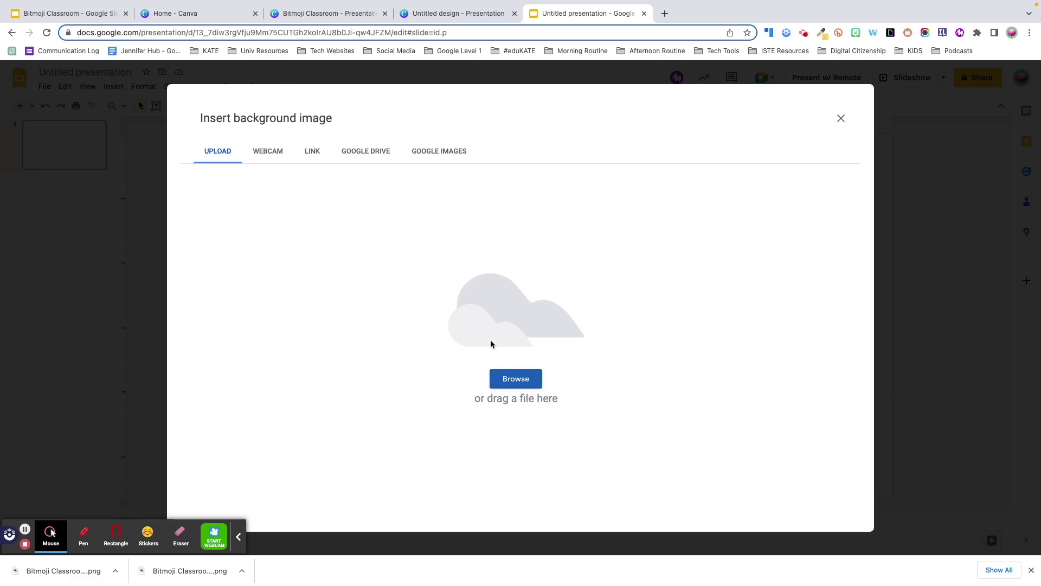
left_click(362, 161)
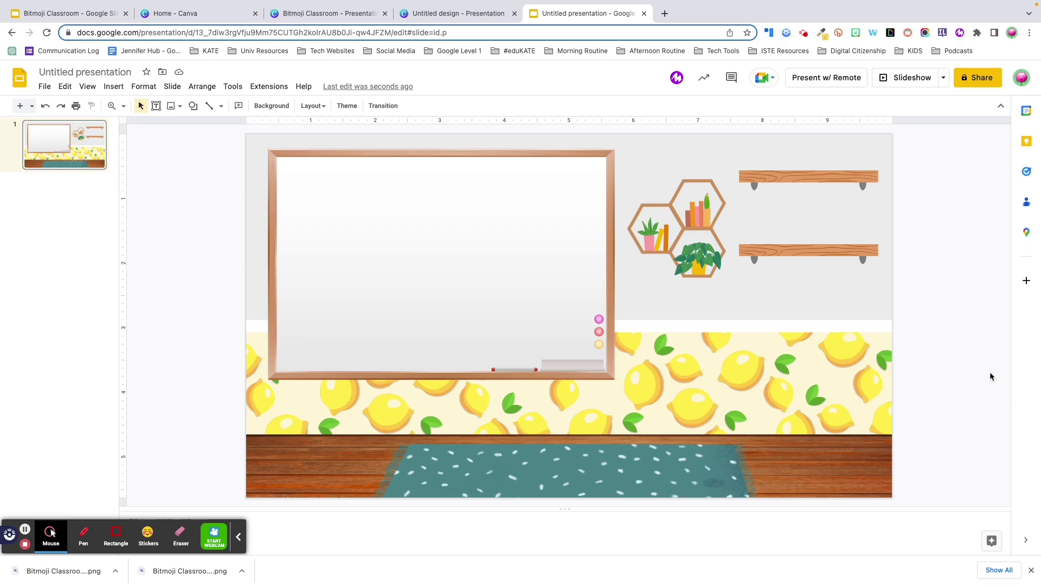
left_click(856, 34)
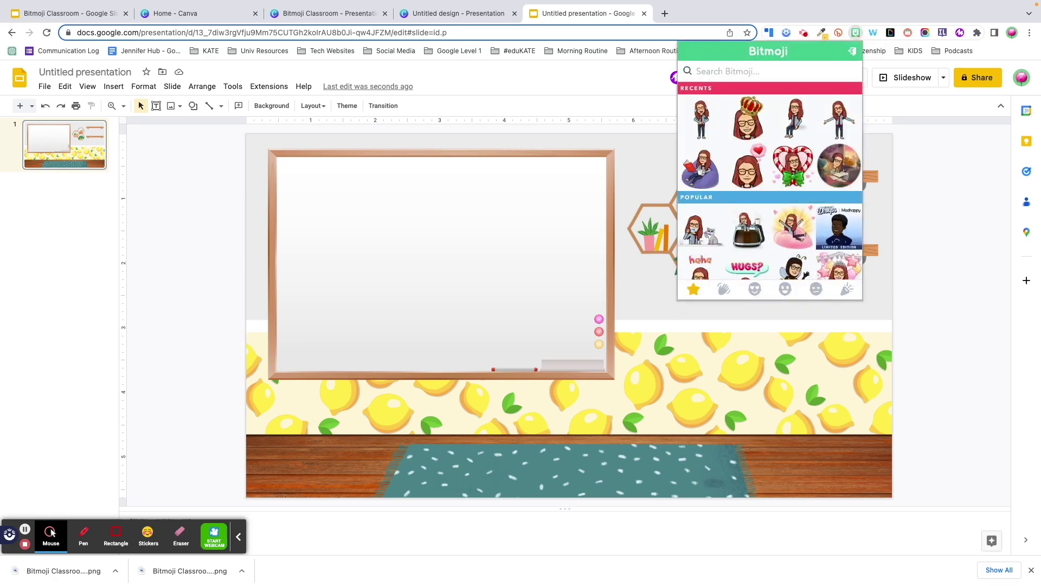
Search Bitmoji for 'pose' and copy the pointing sticker image for the slide.
type("pose")
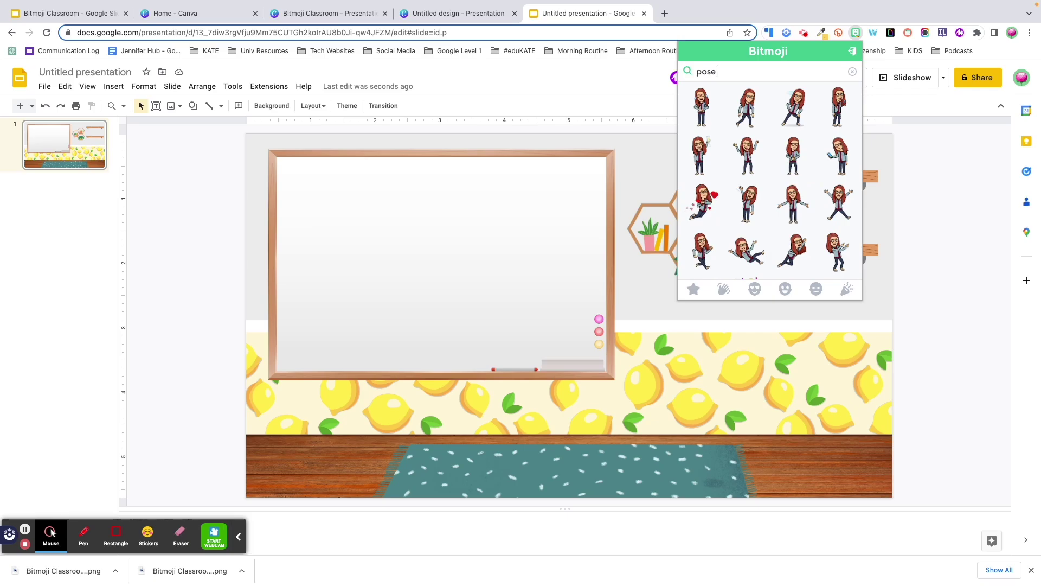
scroll(839, 212, "down", 1)
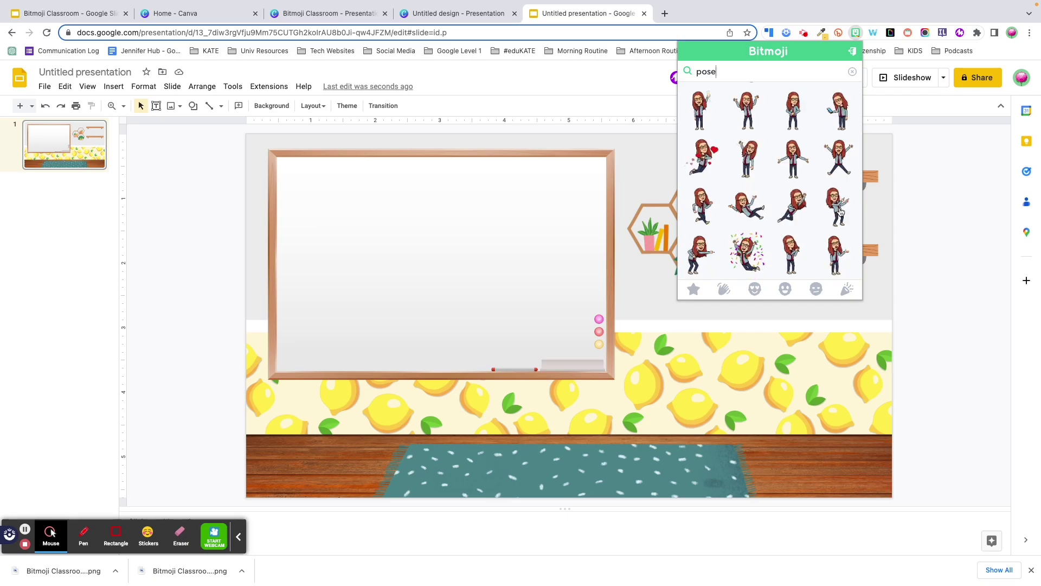
right_click(839, 211)
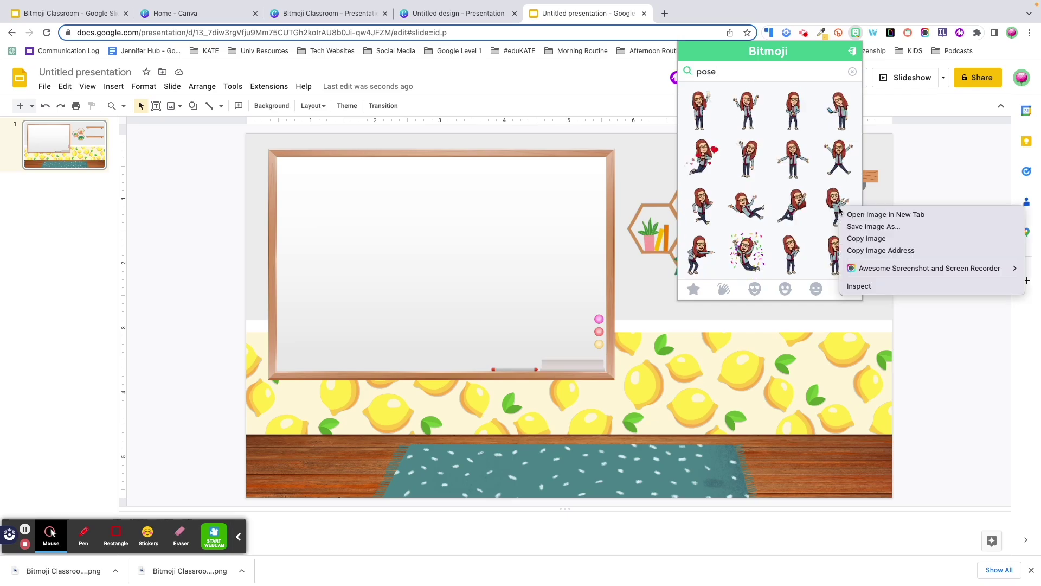
left_click(881, 242)
right_click(334, 199)
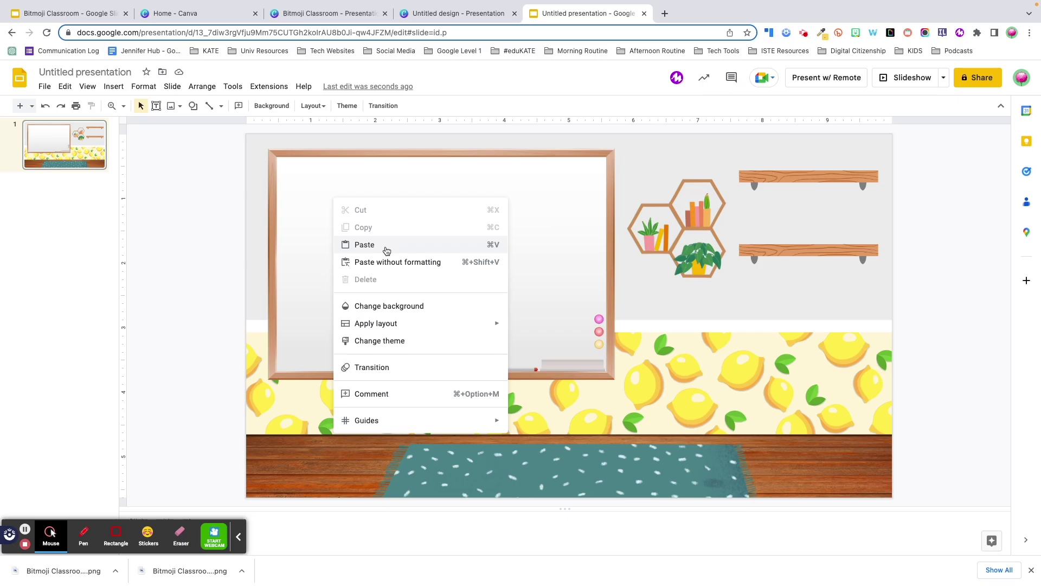
Paste the Bitmoji onto the slide and flip it horizontally.
left_click(365, 245)
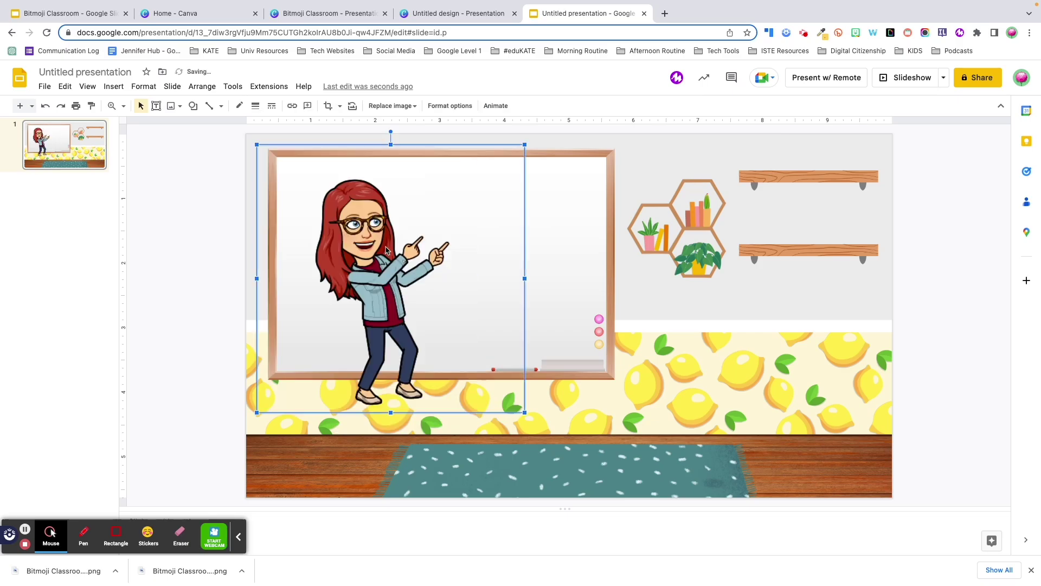
left_click_drag(380, 322, 339, 401)
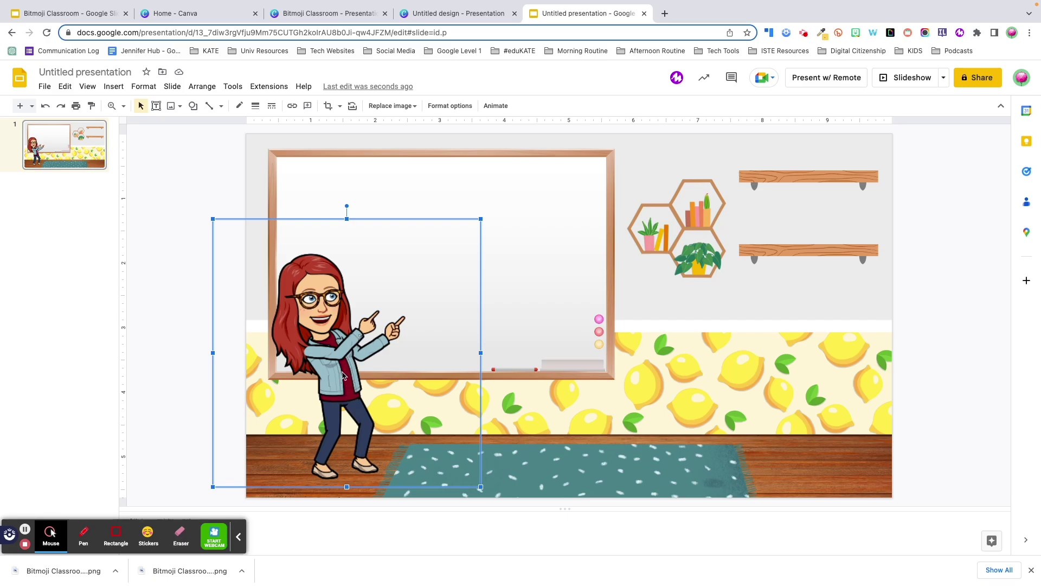
right_click(344, 376)
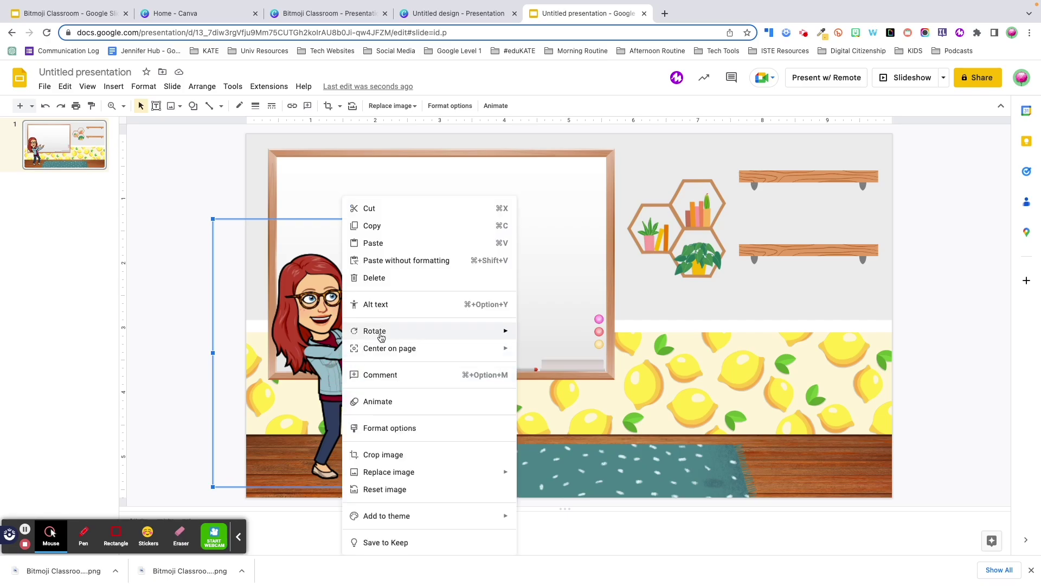
mouse_move(381, 339)
left_click(589, 371)
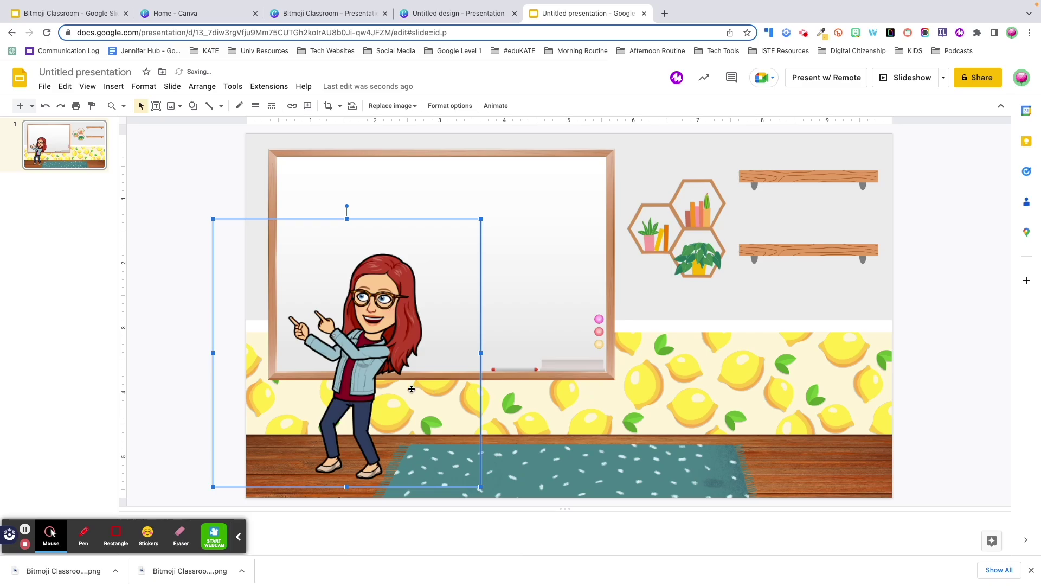
Position the mirrored Bitmoji right of the whiteboard, then return to the Canva design.
left_click_drag(683, 382, 683, 383)
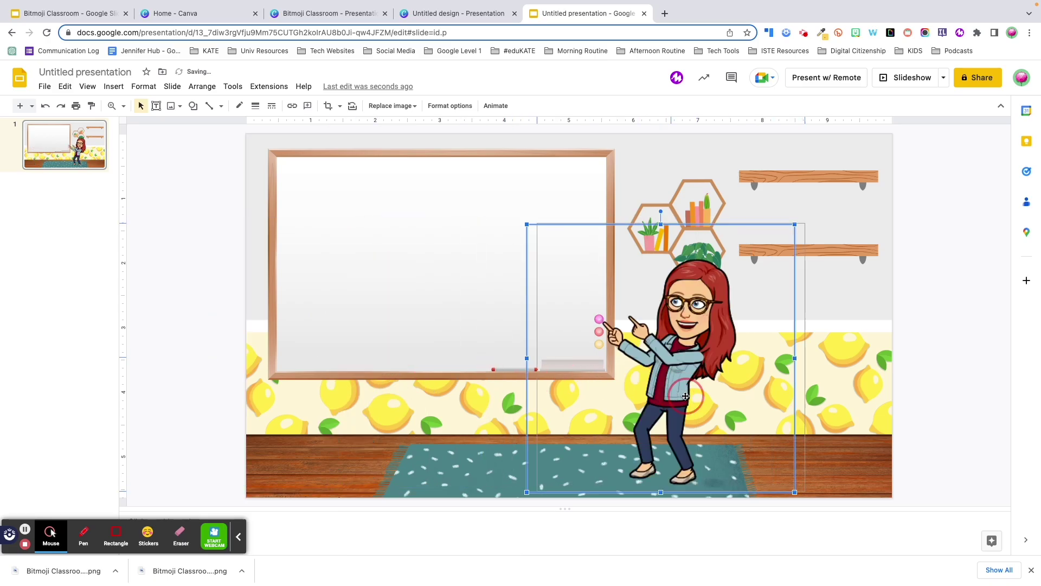
left_click(931, 352)
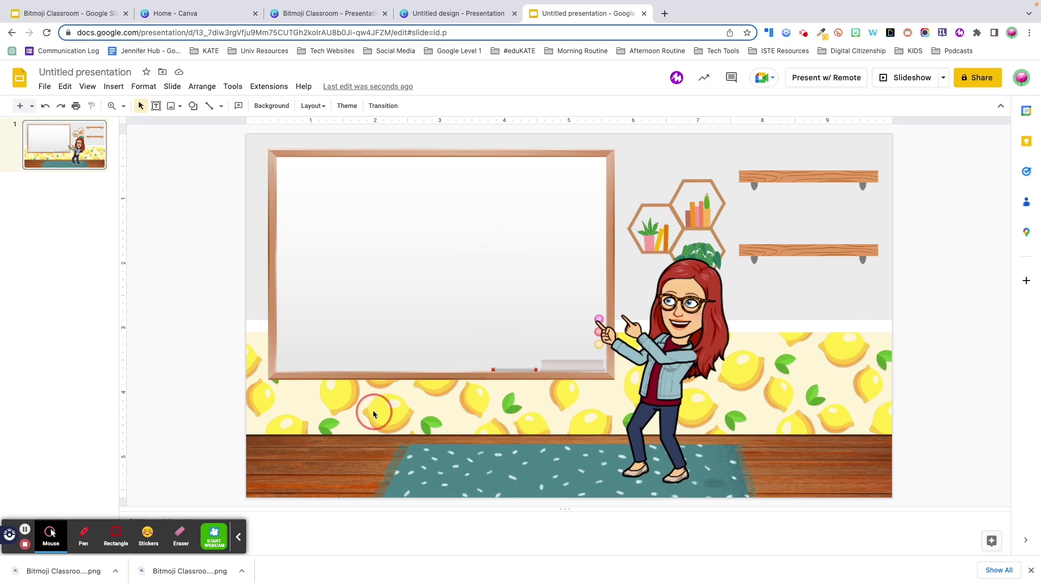
left_click(778, 241)
left_click(870, 457)
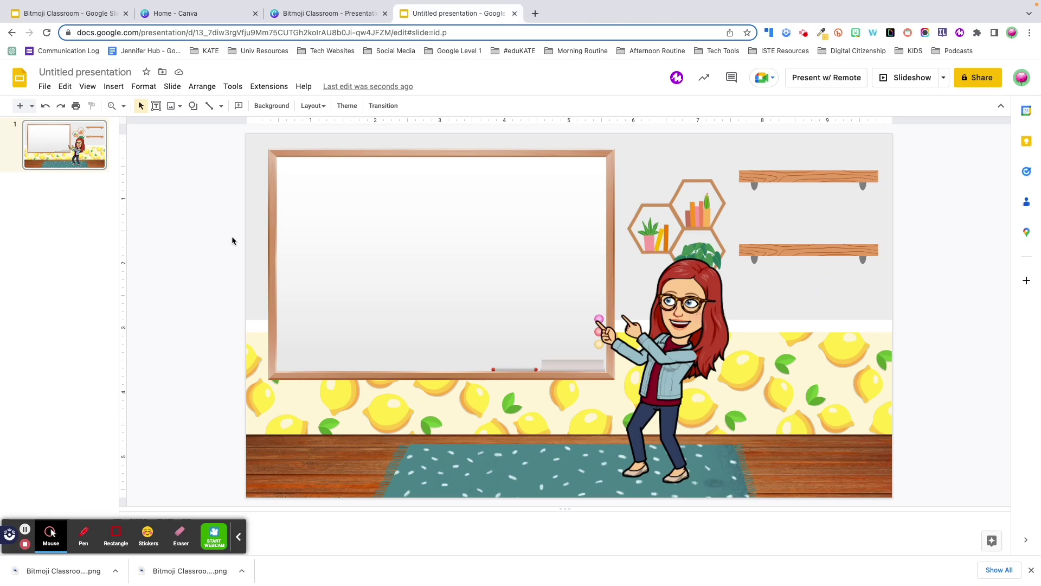
left_click(336, 14)
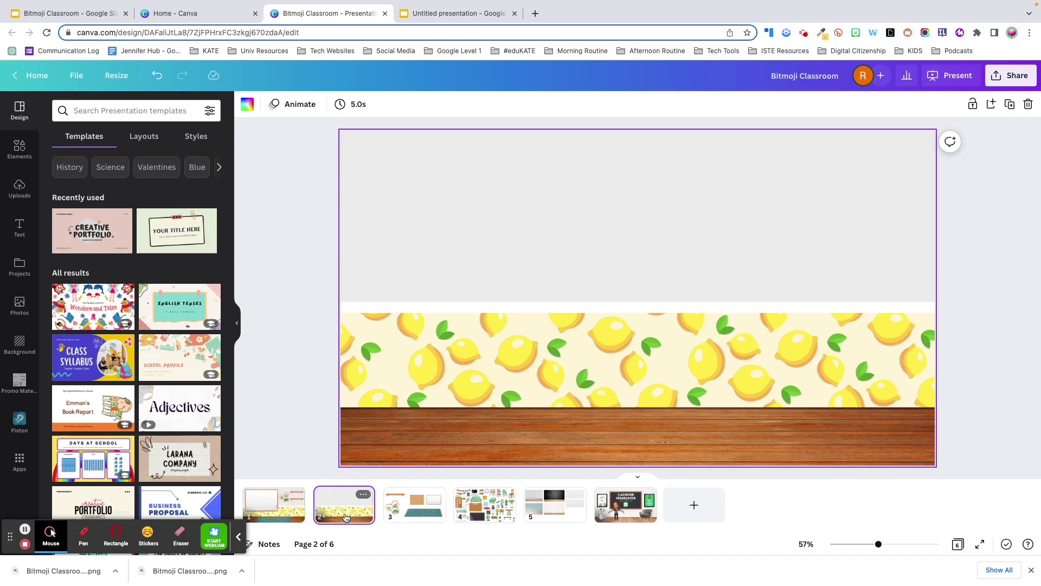
Set up a transparent-background PNG download of Canva's furniture page 3.
left_click(431, 523)
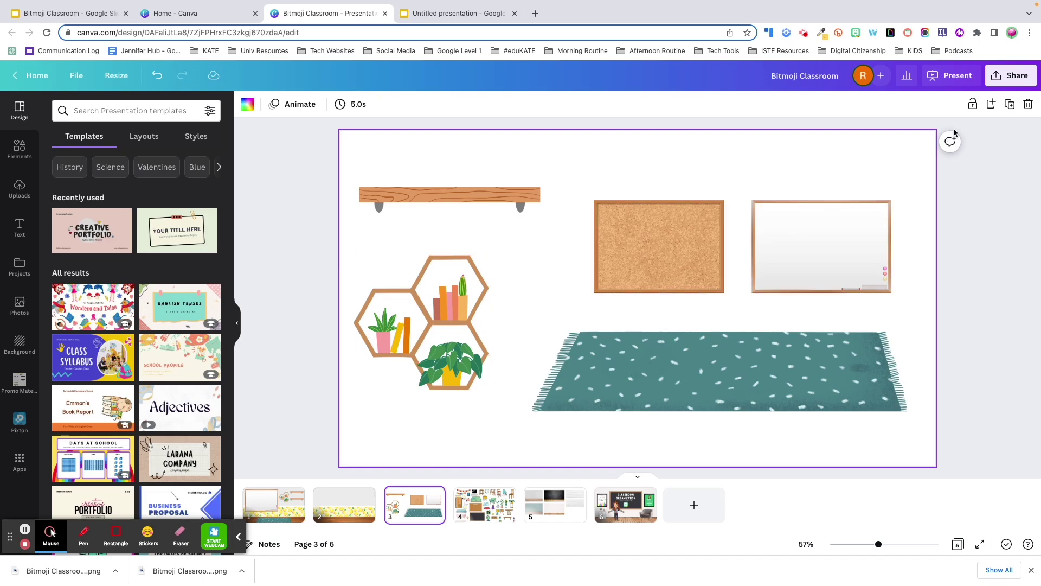
left_click(994, 79)
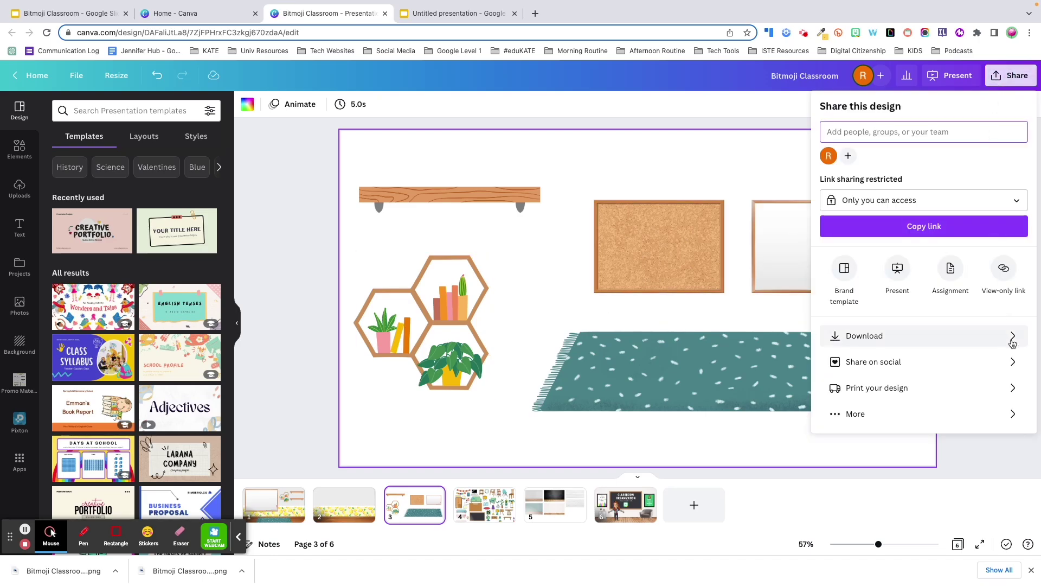
left_click(1012, 342)
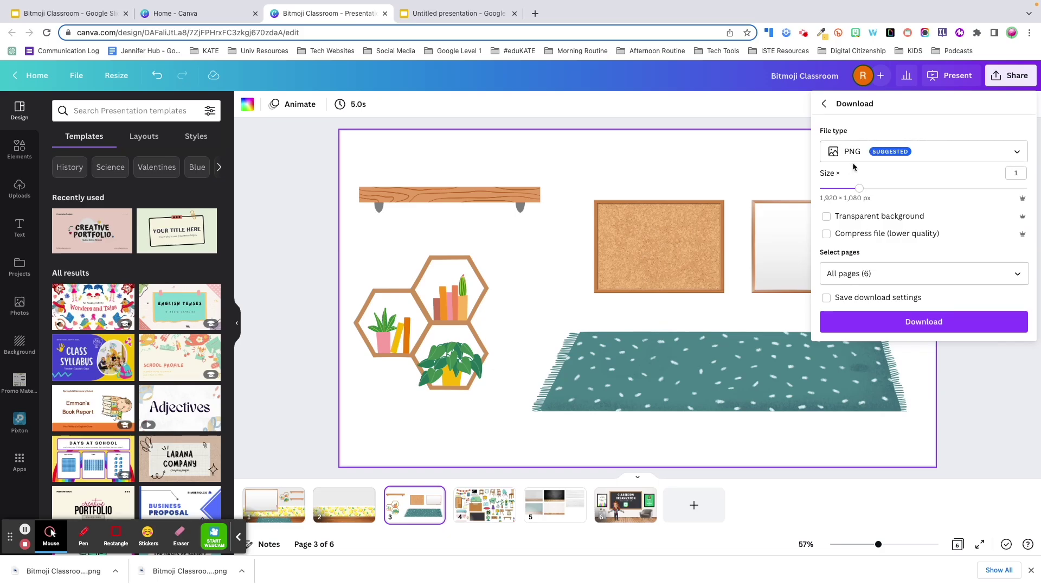
left_click(855, 217)
left_click(1019, 274)
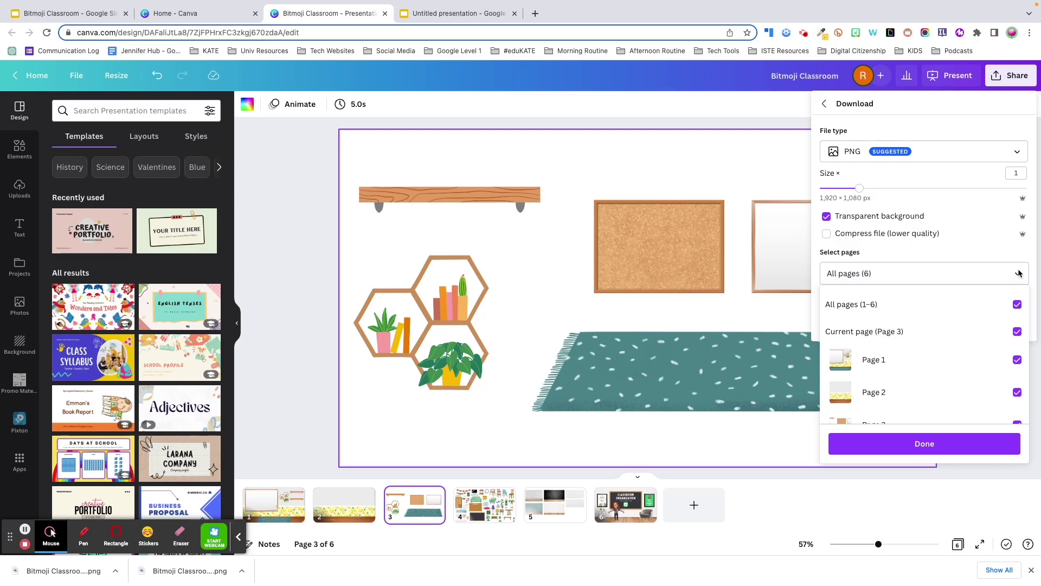
left_click(1017, 304)
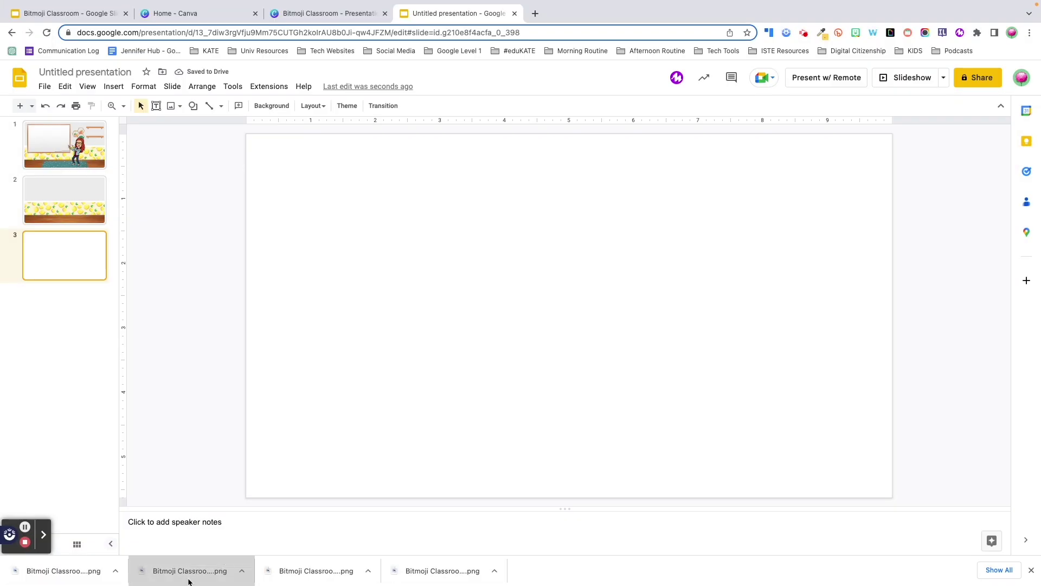
Place the furniture image on slide 3 and crop it down to the wooden shelf.
left_click_drag(187, 572, 453, 319)
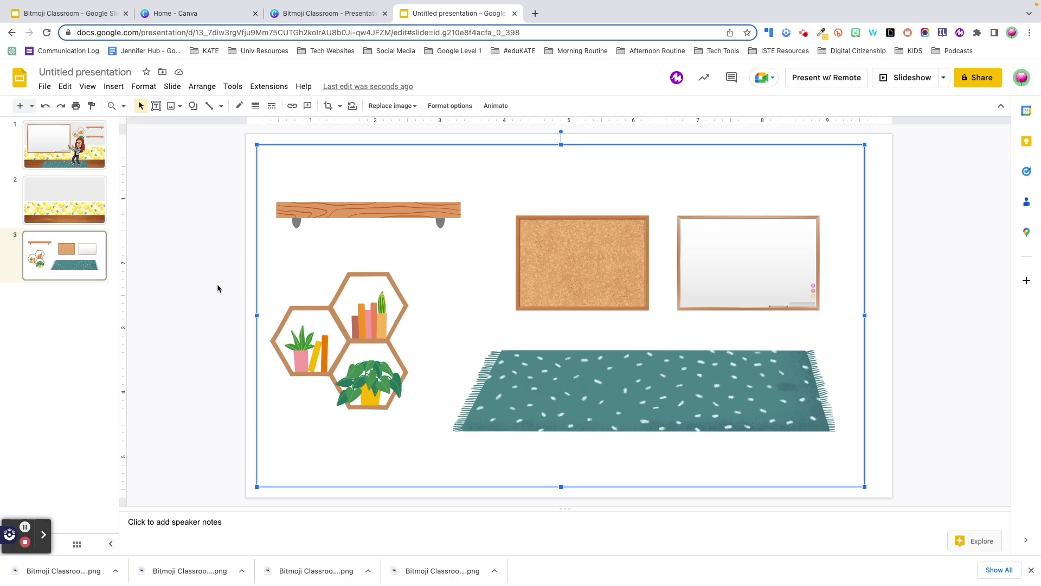
double_click(384, 320)
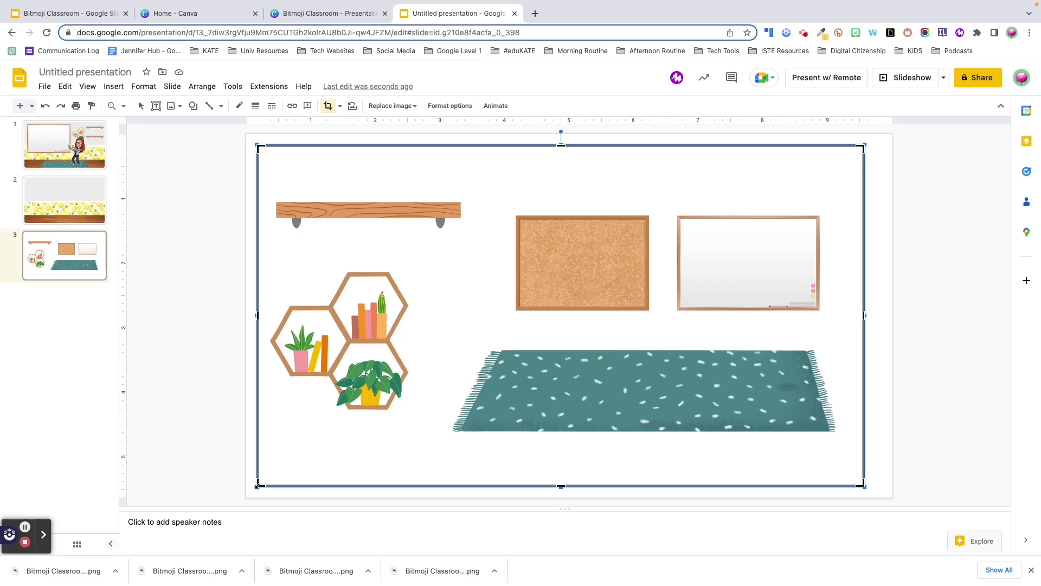
left_click_drag(258, 484, 267, 255)
left_click(860, 254)
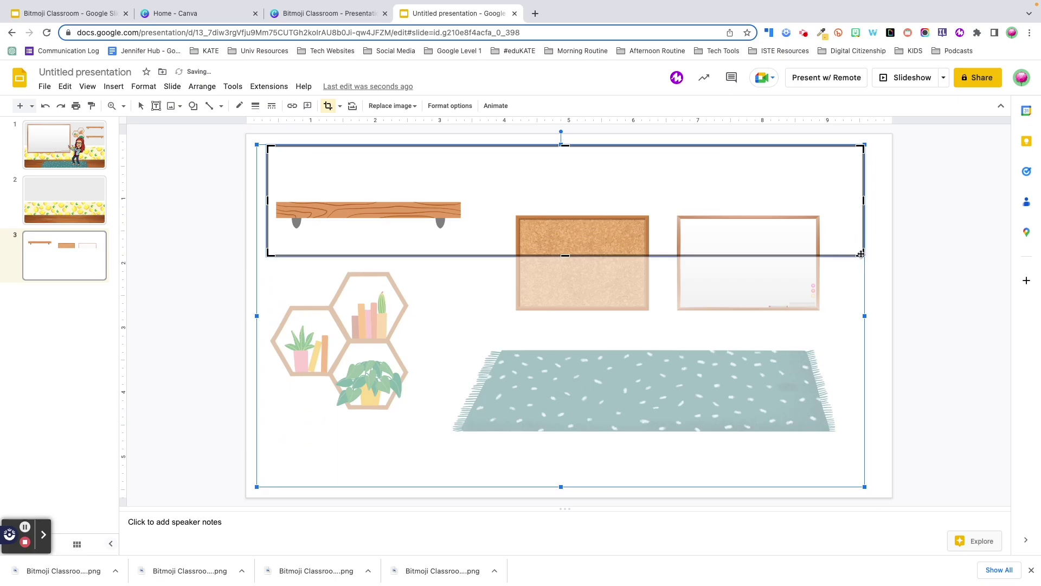
left_click_drag(861, 253, 486, 253)
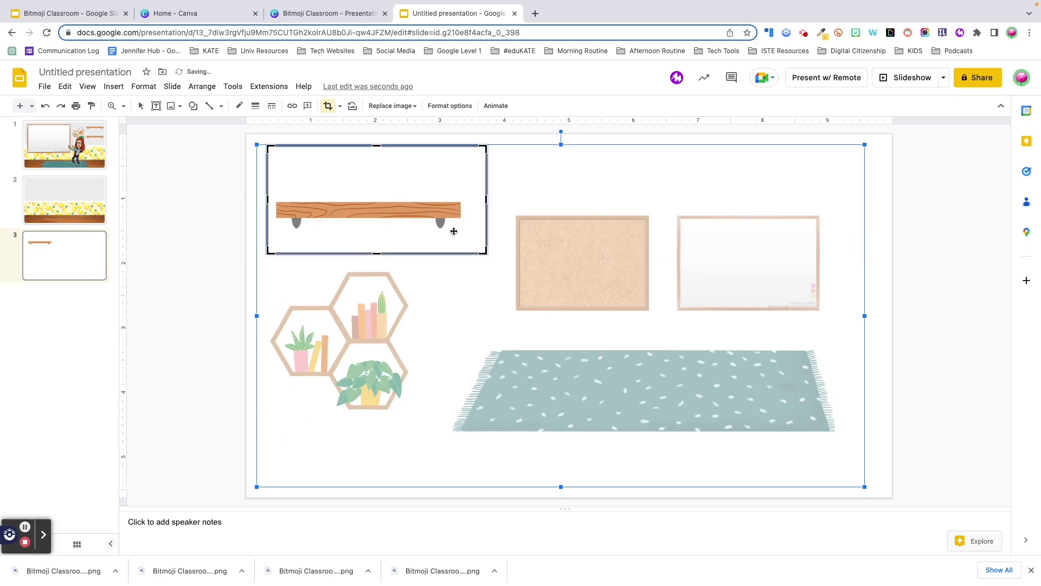
key("Return")
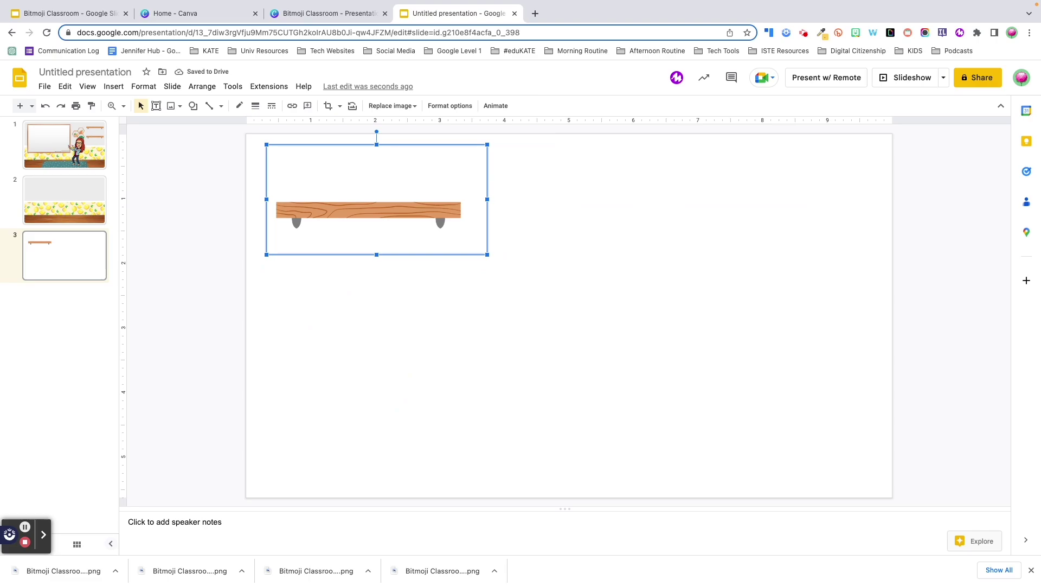
Shrink the shelf and move it to the slide's upper left.
left_click_drag(449, 205, 582, 310)
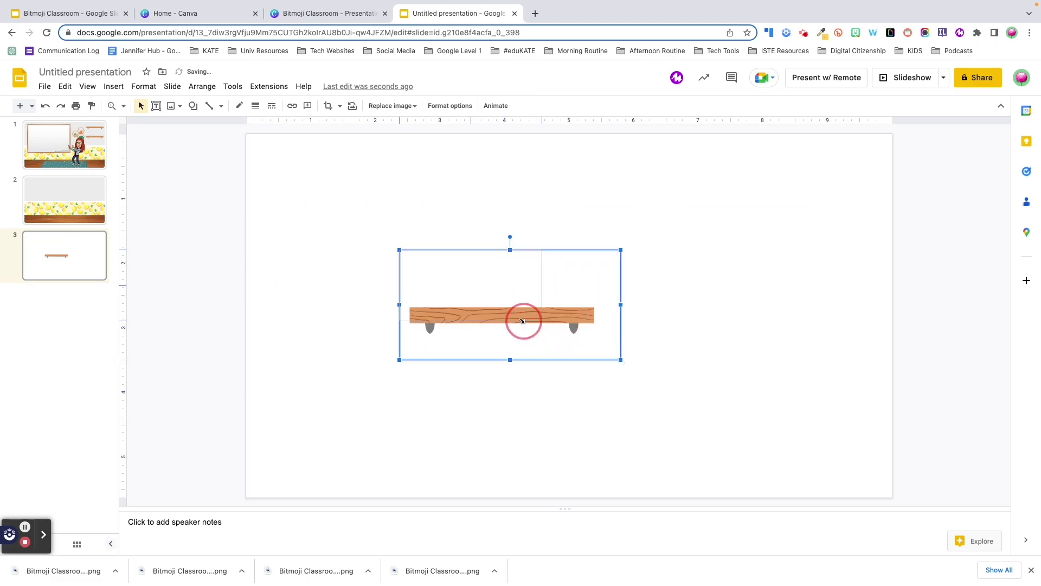
left_click_drag(523, 320, 521, 320)
left_click_drag(492, 286, 352, 188)
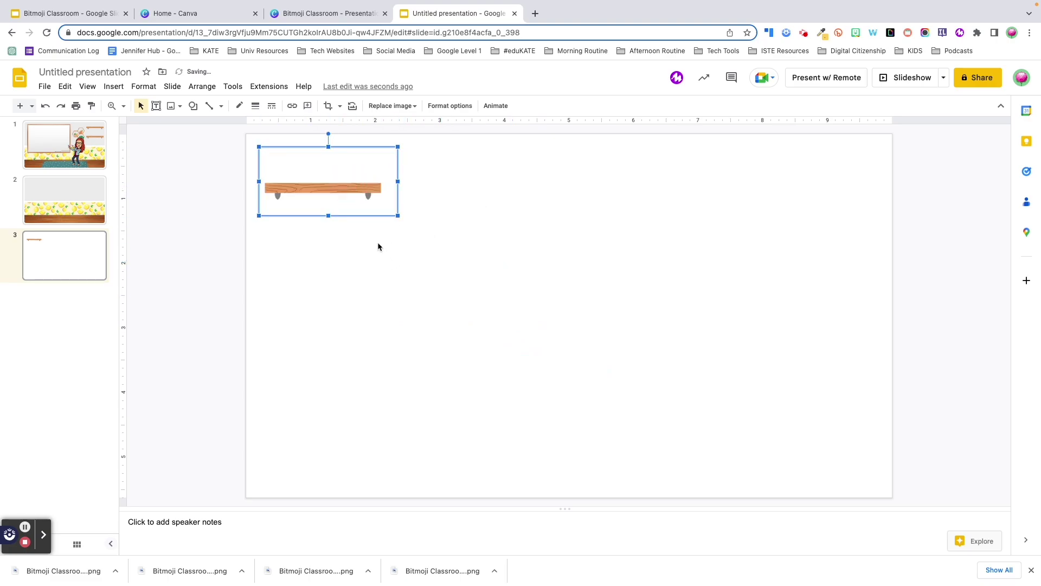
left_click(61, 200)
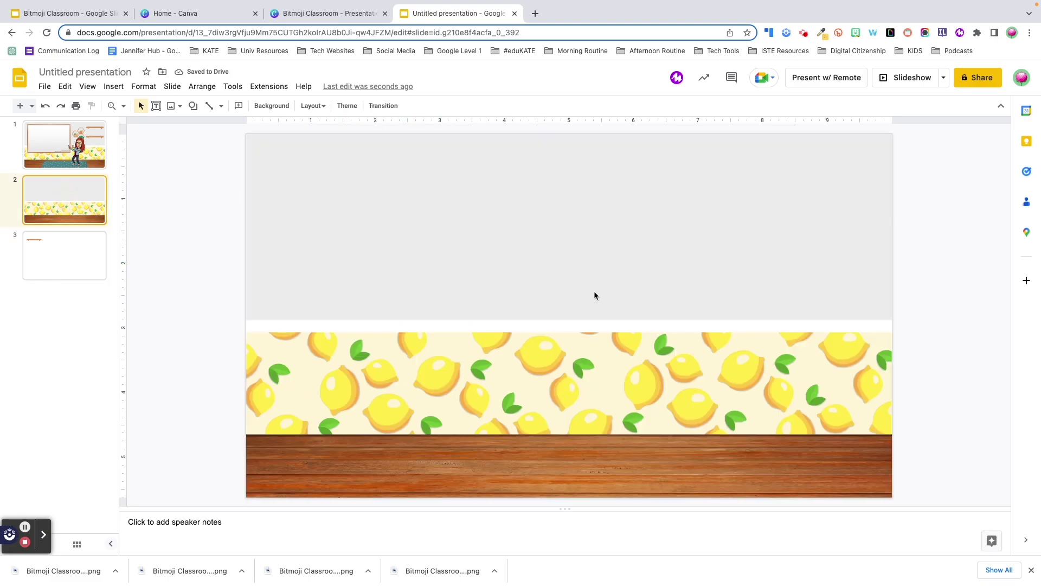
Paste the shelf onto slide 2 and duplicate a second shelf to the right.
key("ctrl+v")
left_click_drag(332, 190, 798, 194)
key("Page_Down")
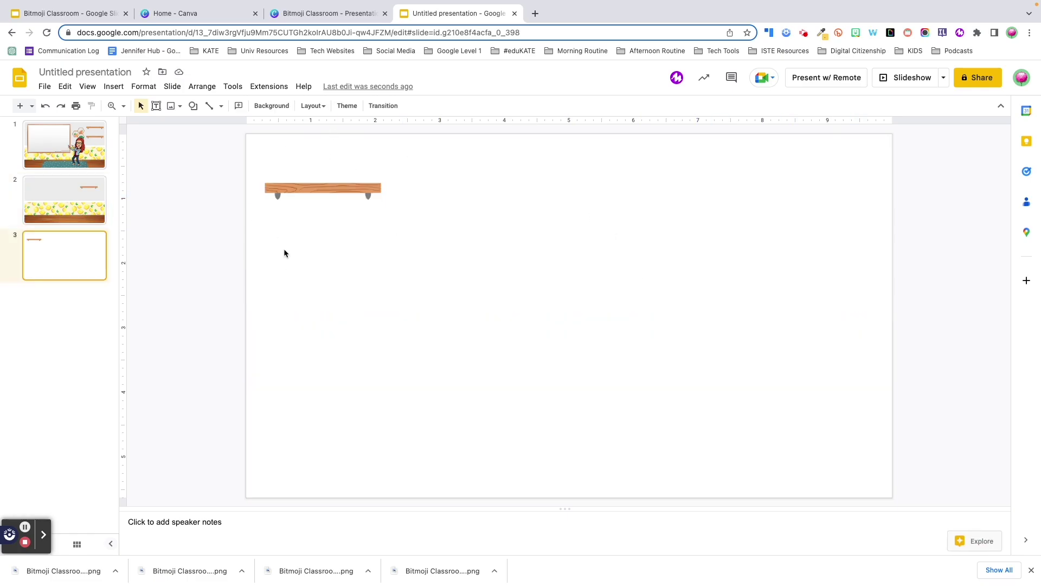
left_click(335, 191)
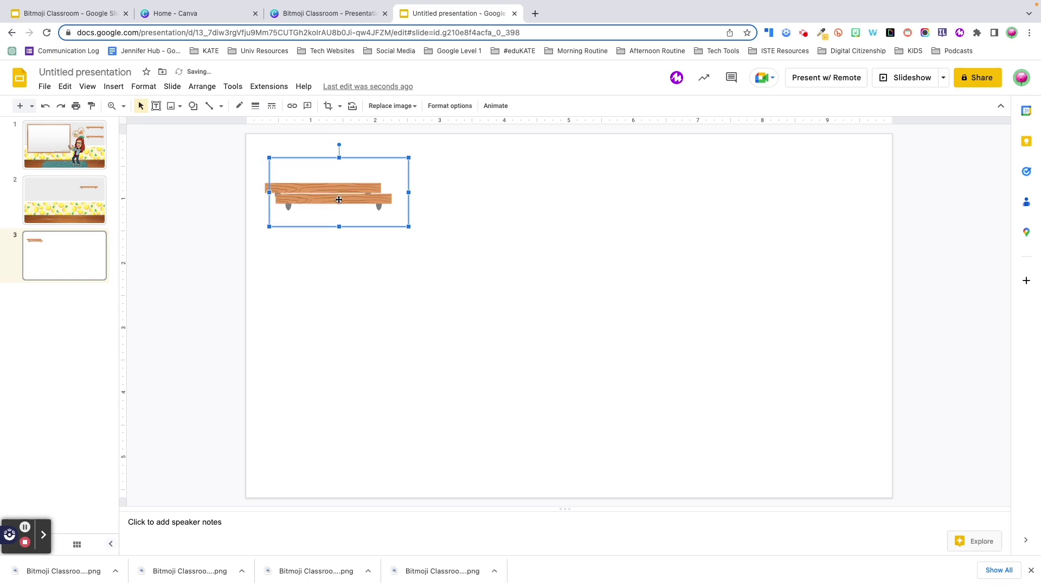
key("ctrl+d")
left_click_drag(336, 195, 527, 194)
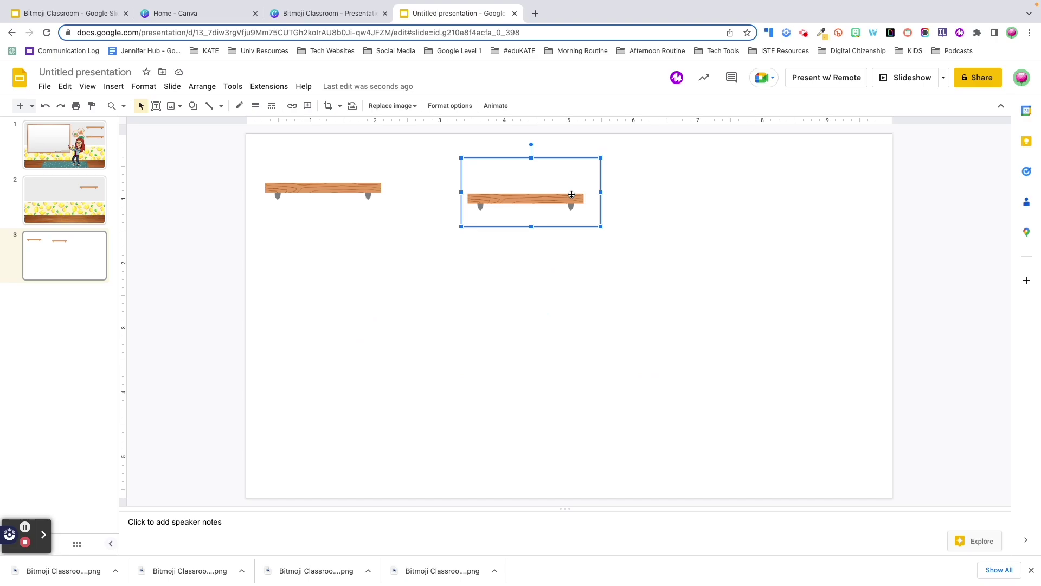
Paste the furniture picture, extend the corkboard's crop slightly, and reposition the upper shelf.
key("ctrl+v")
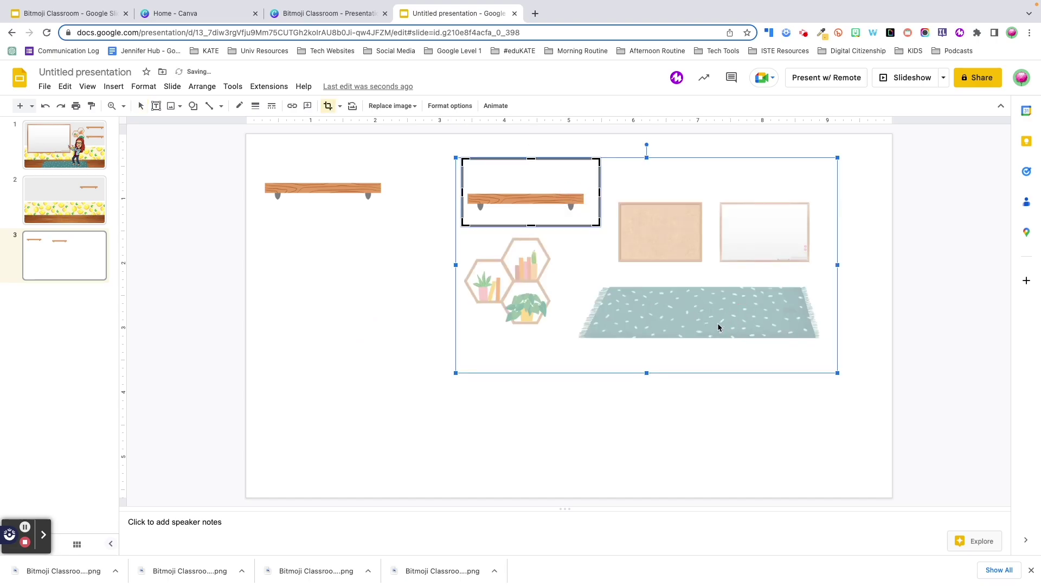
left_click_drag(717, 323, 606, 306)
left_click(533, 225)
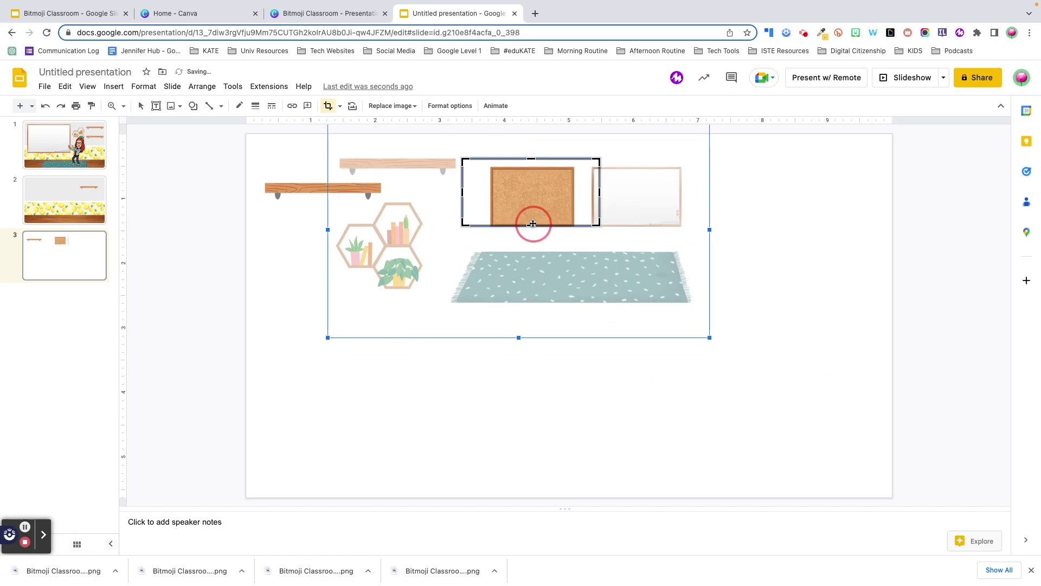
left_click_drag(531, 226, 530, 235)
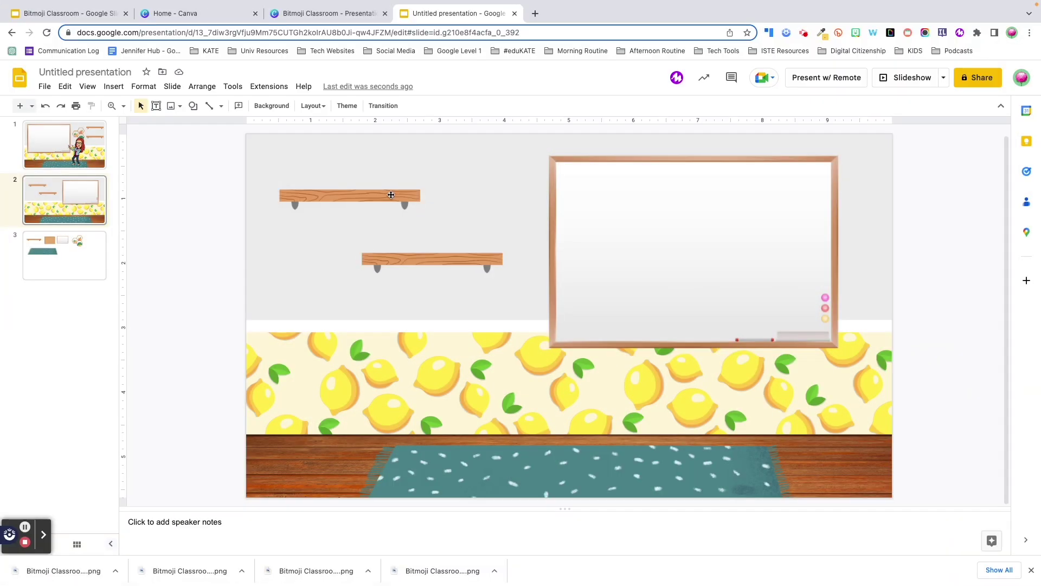
mouse_move(390, 194)
left_mouse_down()
mouse_move(415, 218)
mouse_move(388, 202)
left_mouse_up()
Open slide 1 and select several of its objects.
left_click(57, 150)
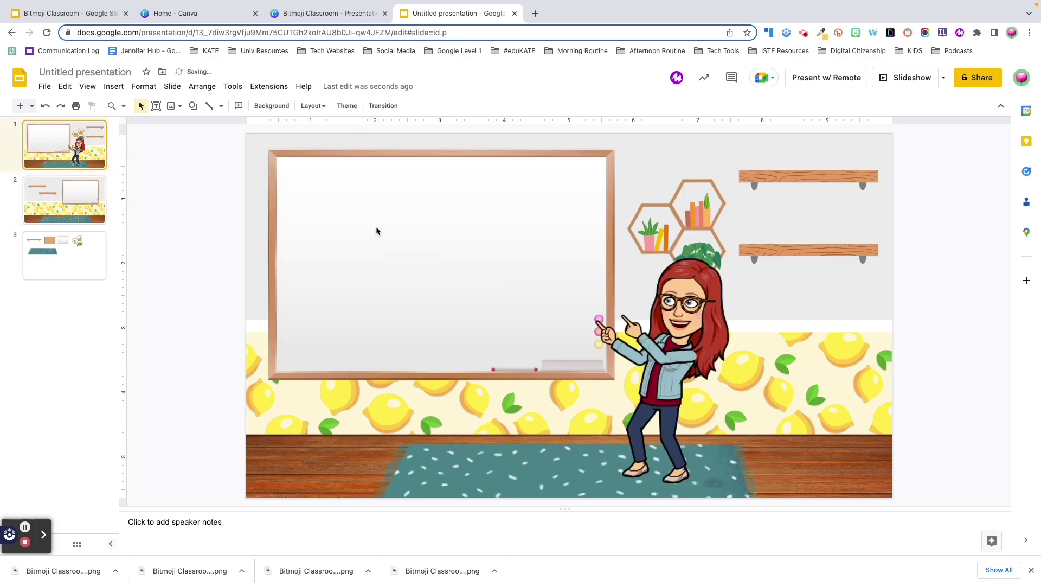
left_click_drag(215, 178, 422, 289)
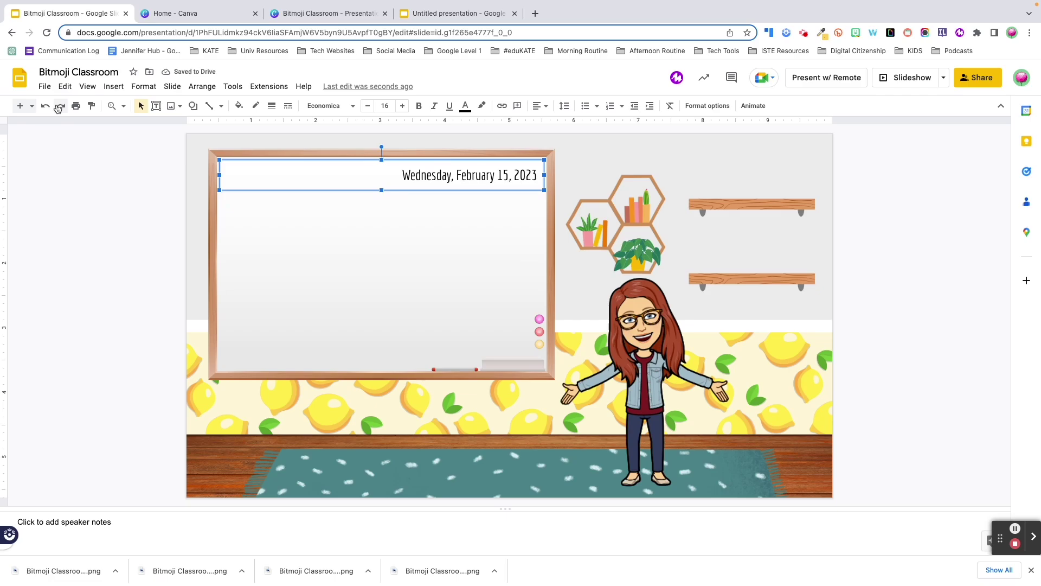
Redo to restore the agenda box with six numbered items, Journal Entry to Assessment.
left_click(60, 105)
left_click(58, 107)
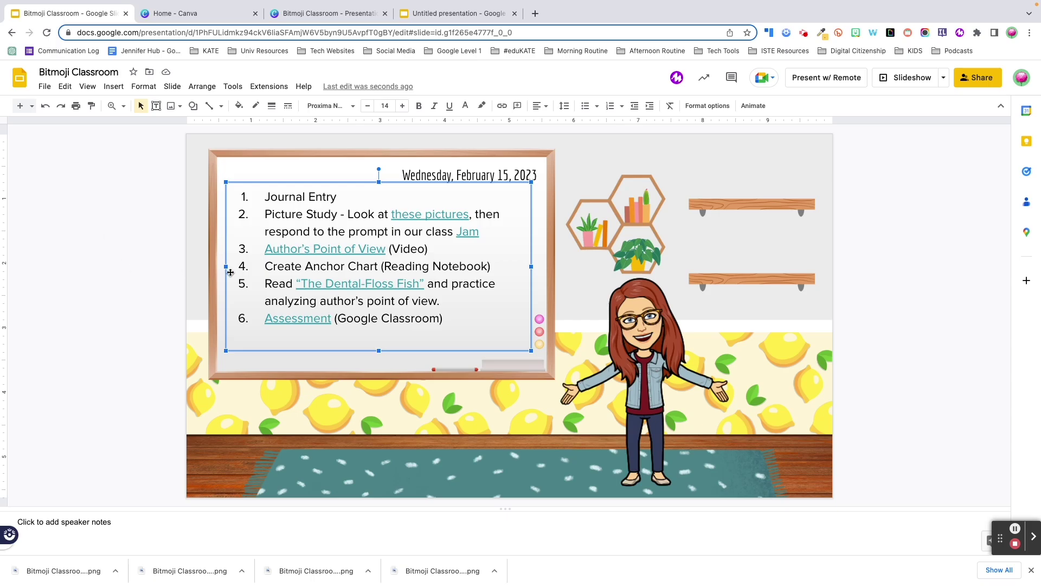
left_click(114, 253)
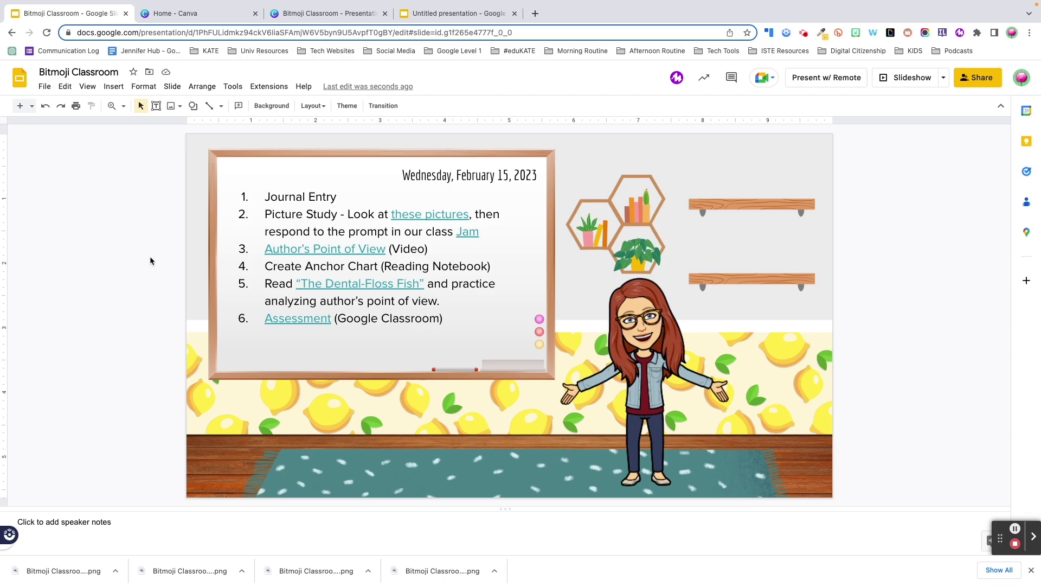
Highlight 'these pictures', but start the link on the hexagon shelf picture instead.
left_click(616, 222)
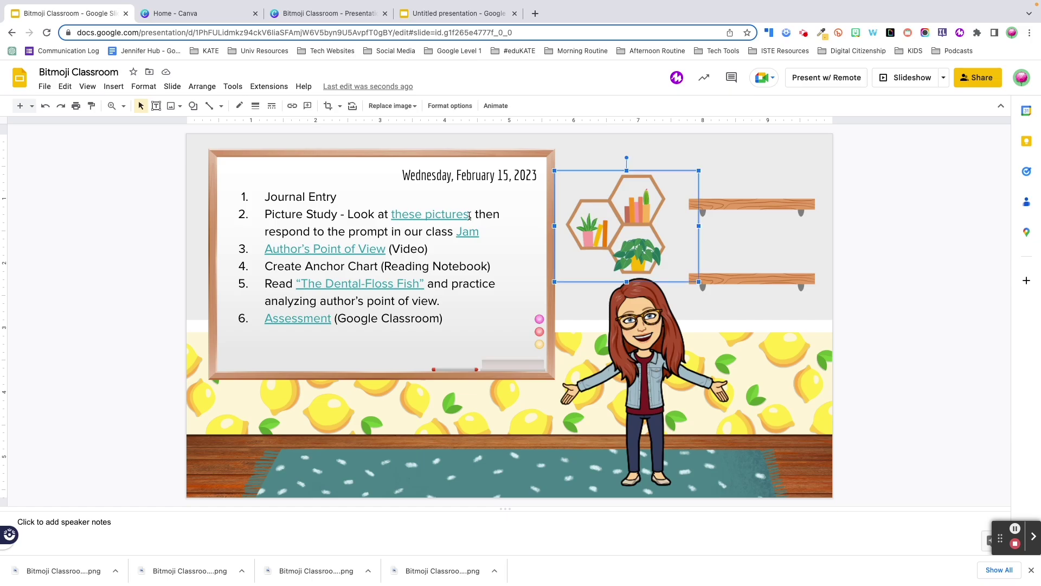
left_click(469, 215)
left_click_drag(470, 214, 390, 215)
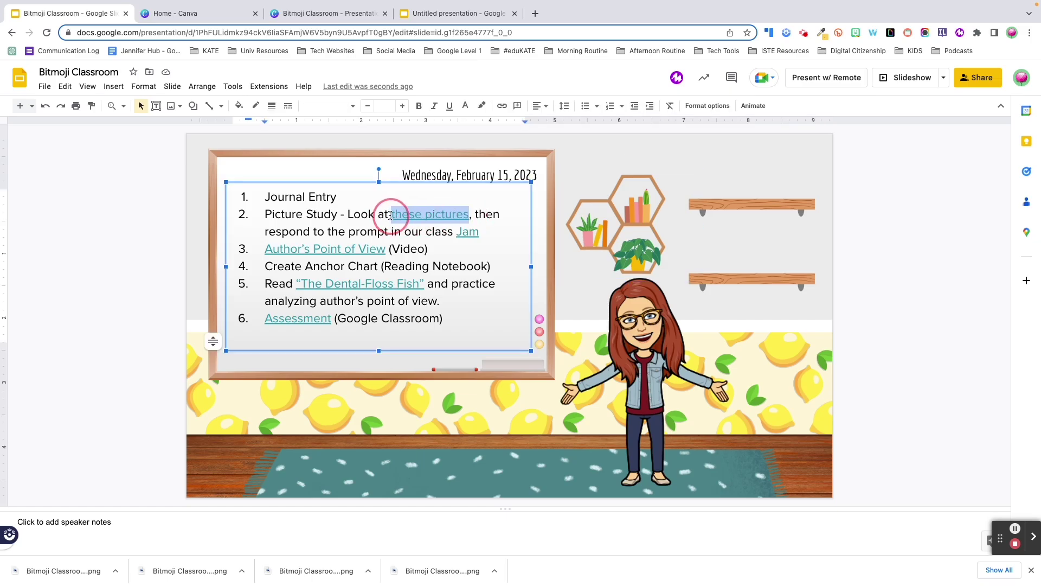
left_click(639, 217)
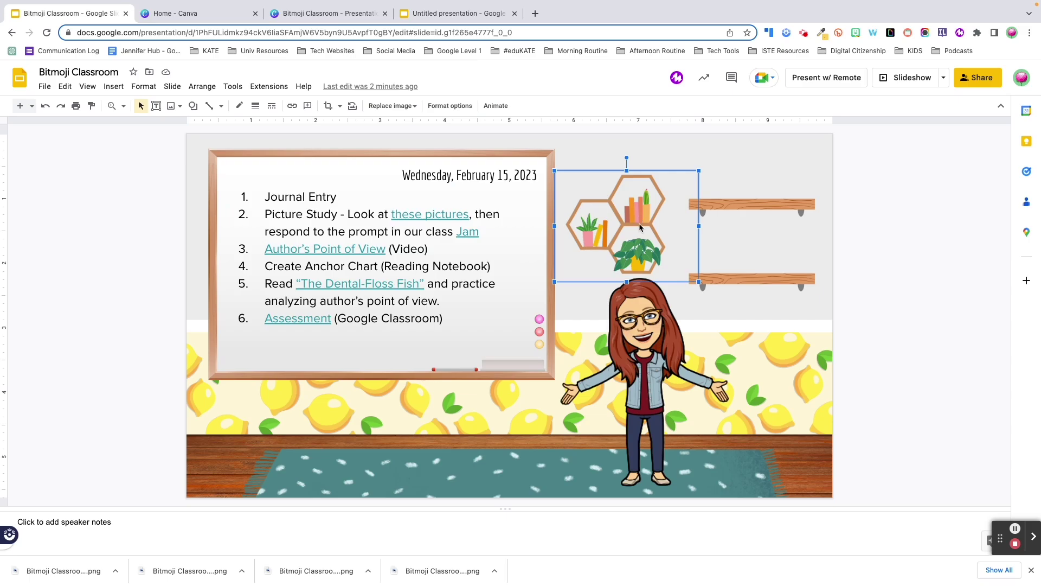
key("ctrl+k")
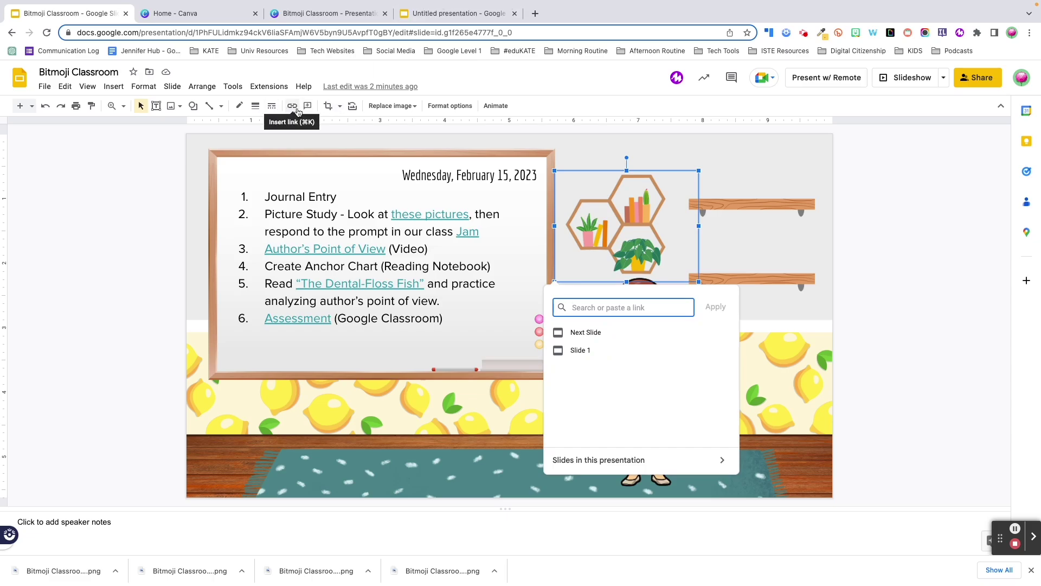
left_click(114, 86)
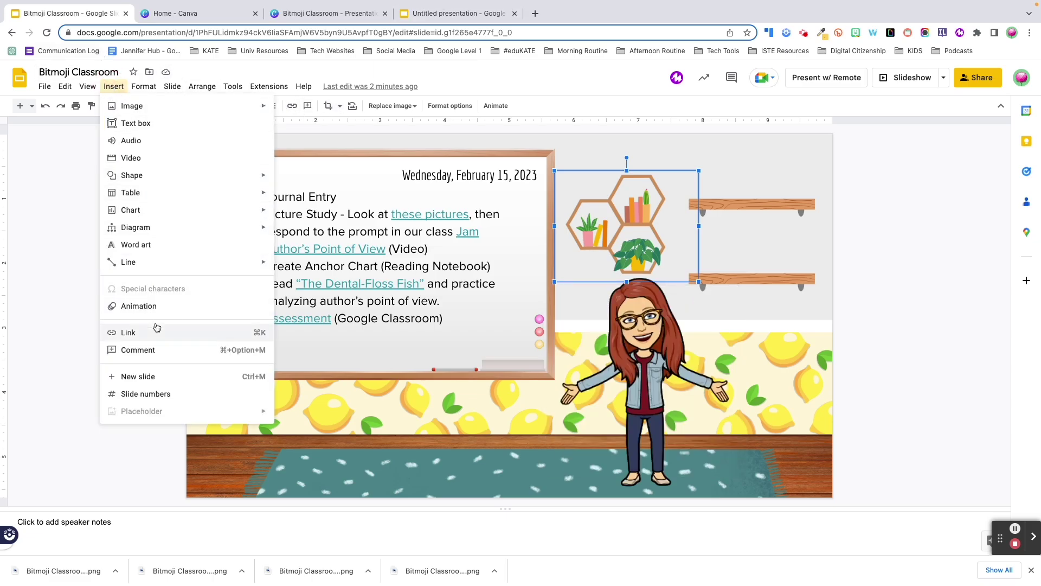
Link the highlighted words 'these pictures' to Slide 4 of the presentation.
left_click(469, 214)
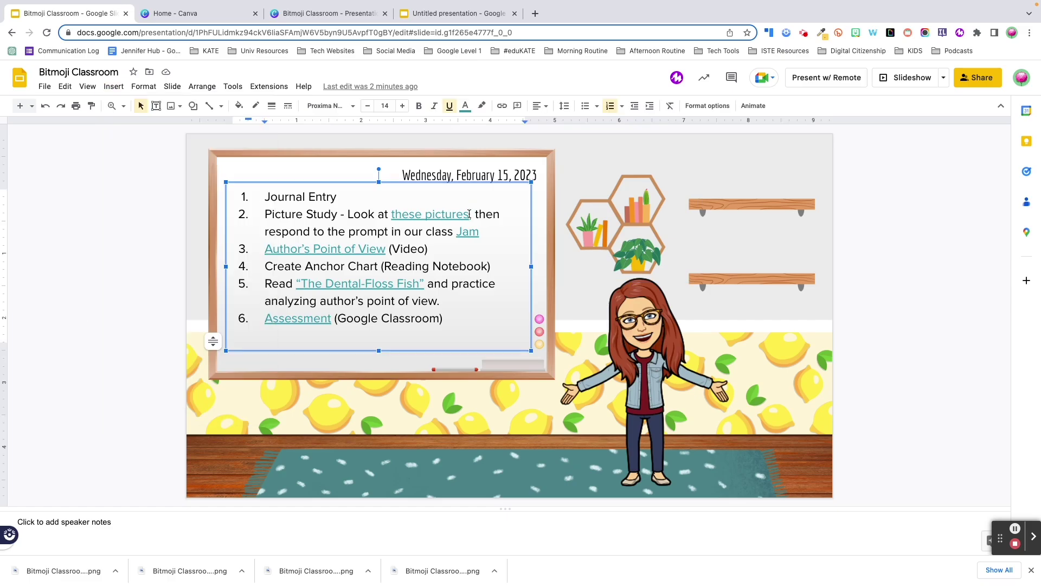
left_click_drag(470, 214, 391, 215)
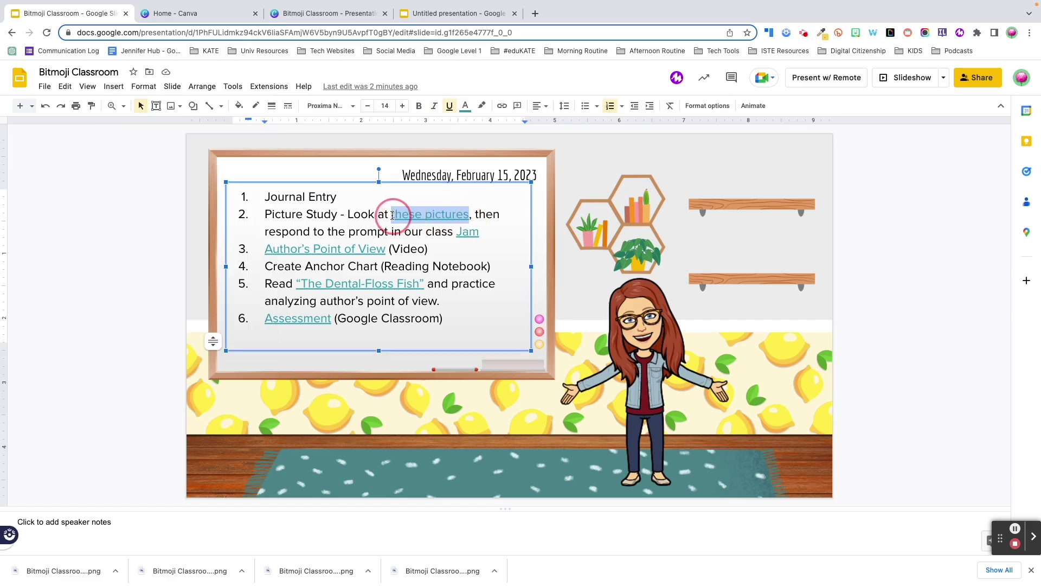
key("ctrl+k")
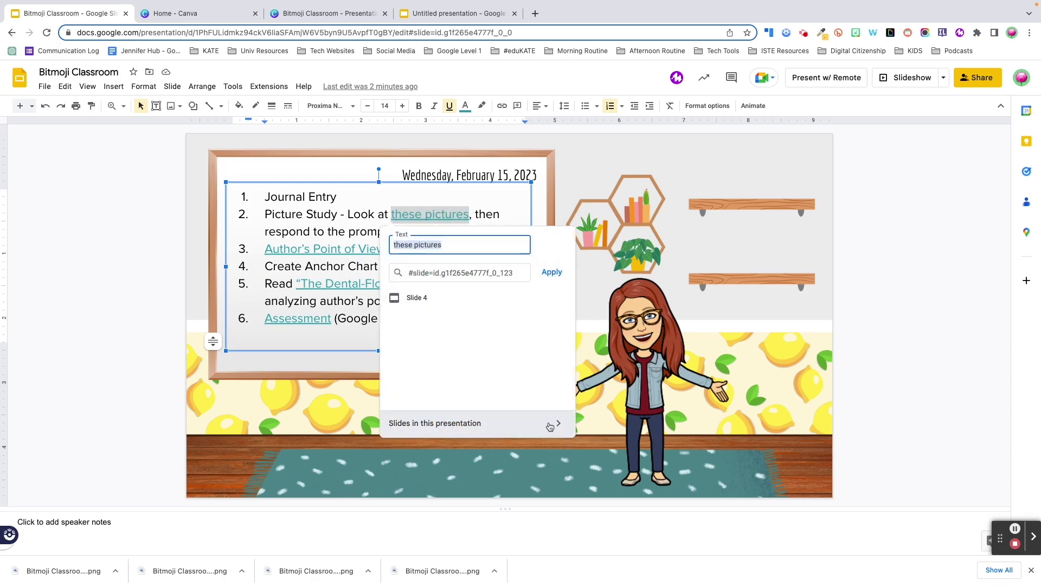
left_click(558, 428)
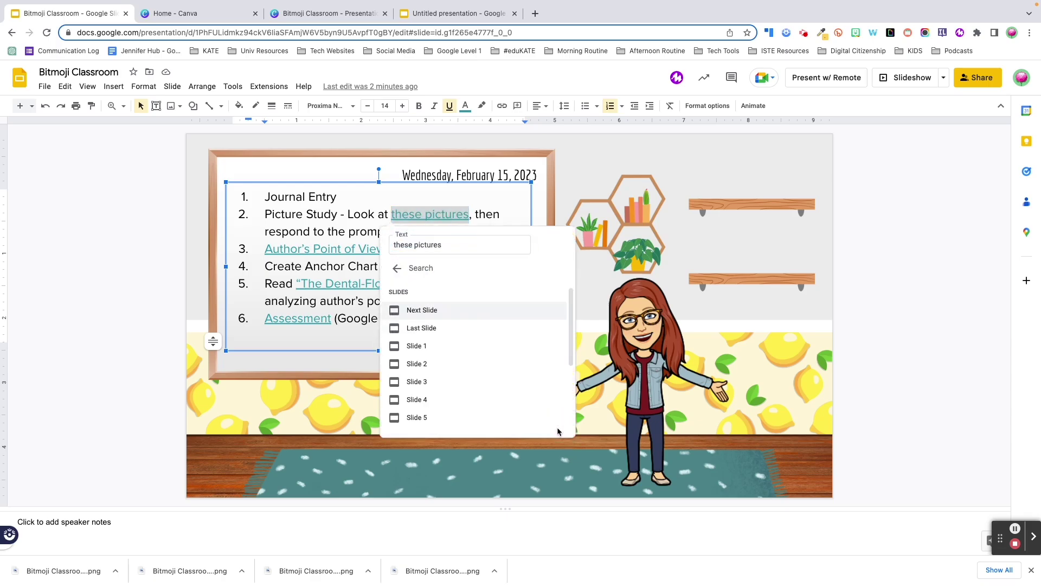
left_click(441, 402)
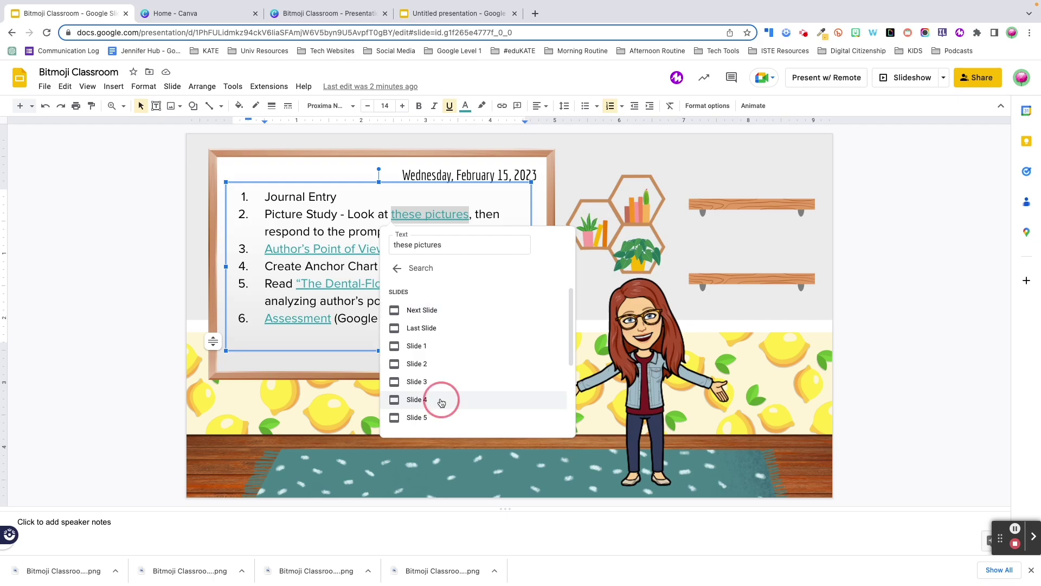
Check the Jam link and copy the Summative Project assignment's link.
left_click(469, 232)
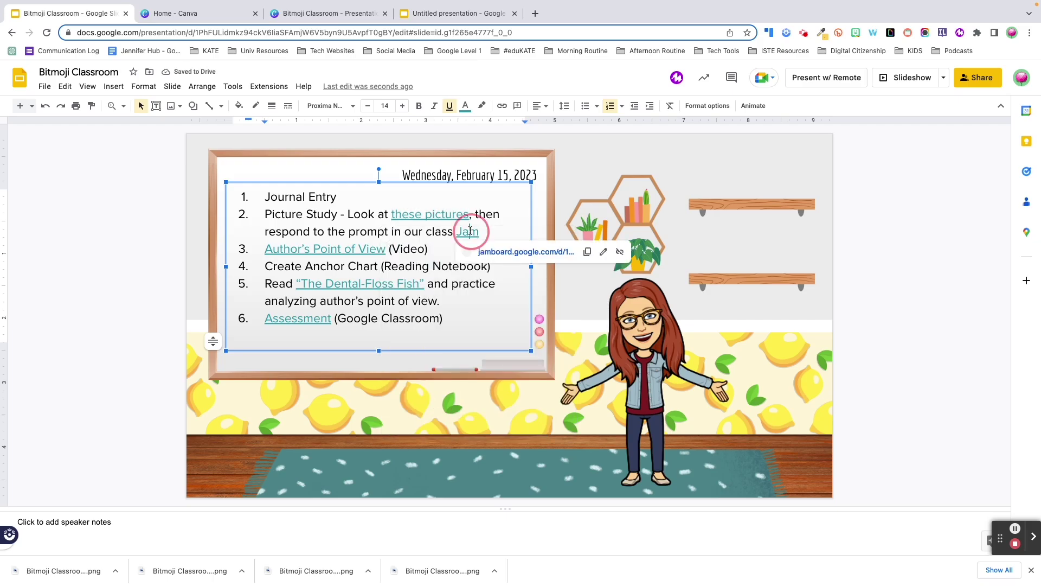
left_click(602, 253)
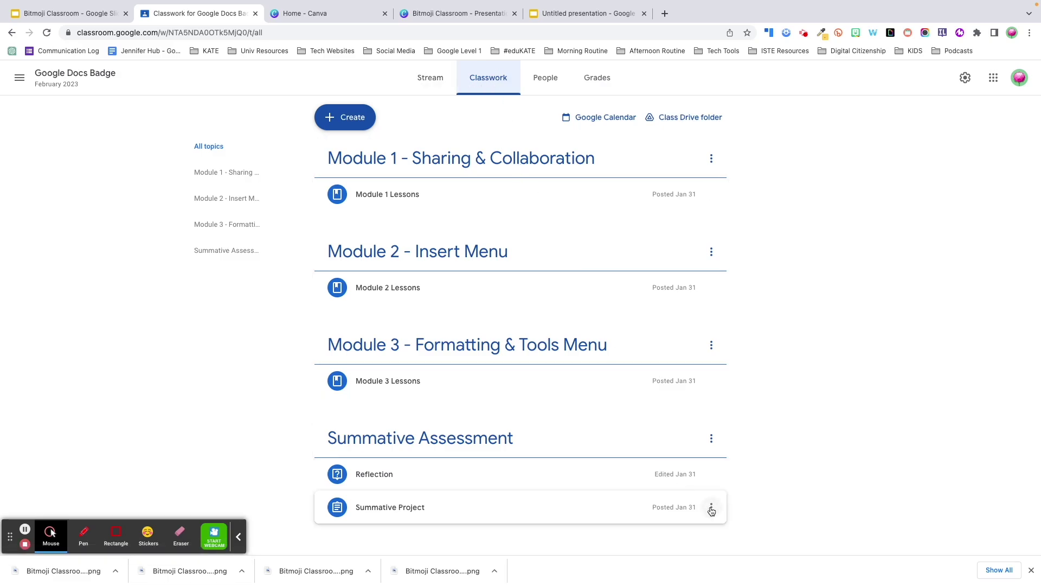
left_click(712, 510)
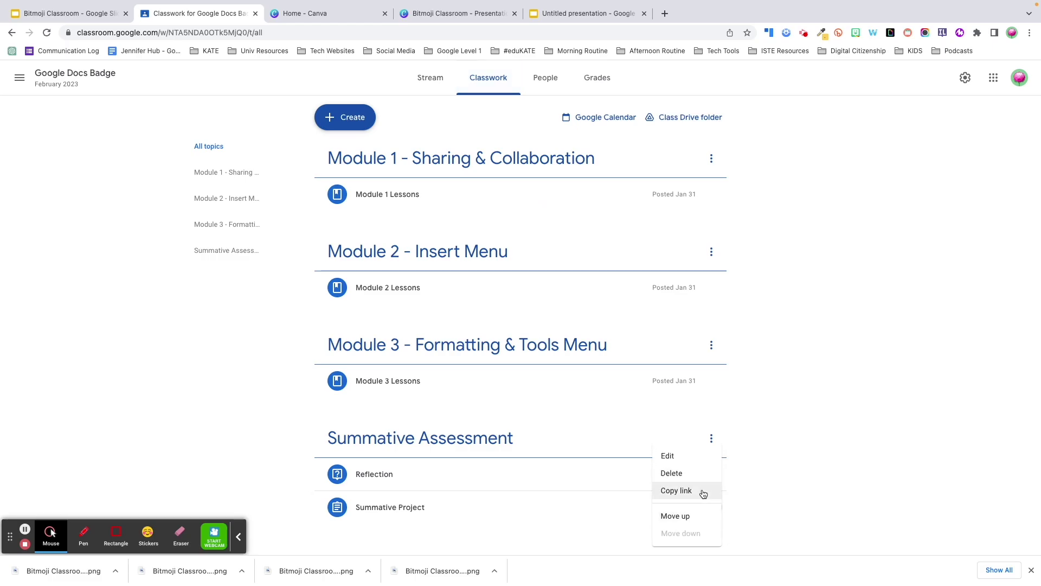
left_click(703, 491)
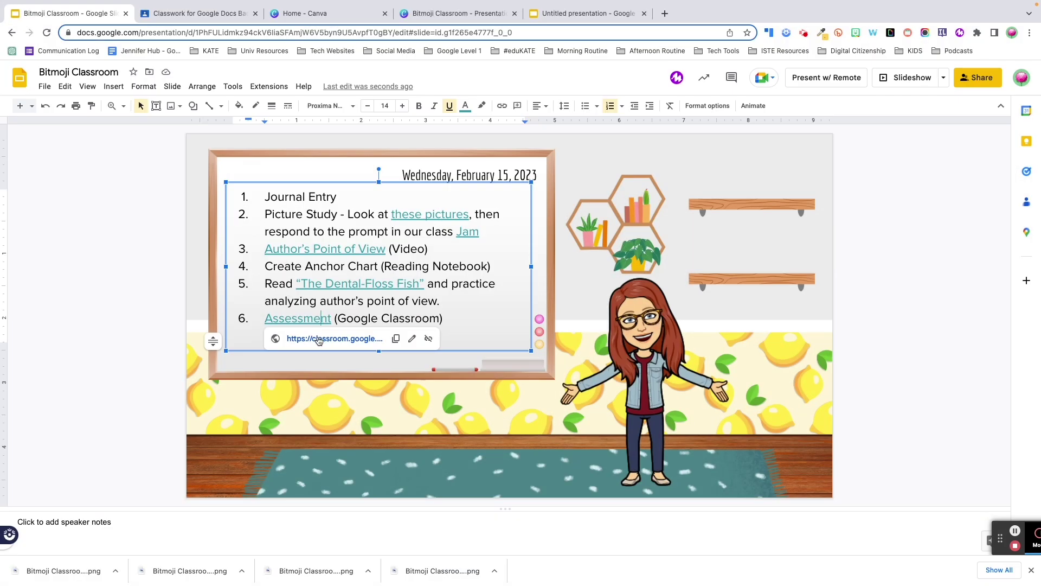
left_click(320, 338)
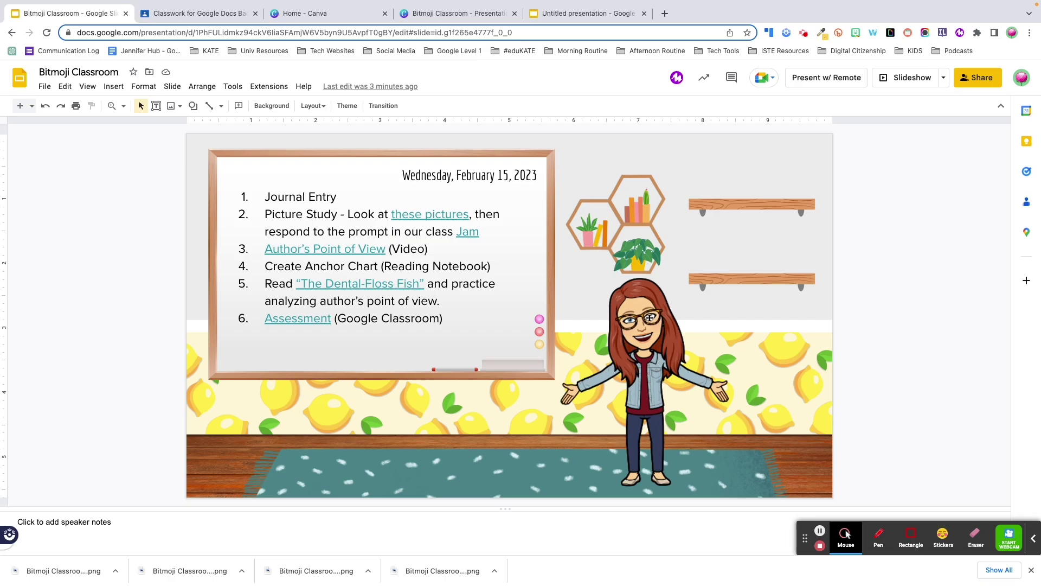
right_click(649, 330)
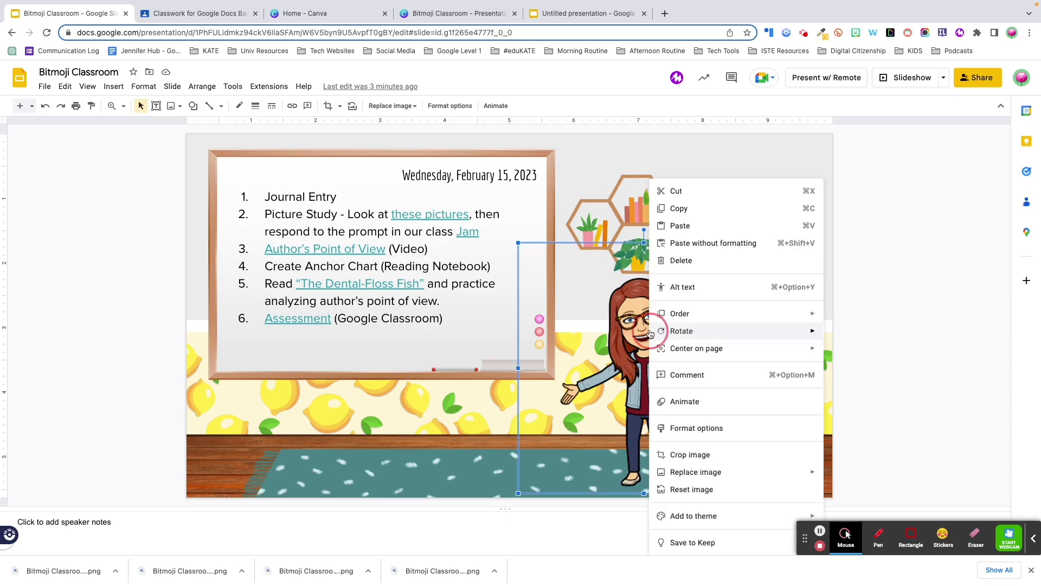
mouse_move(650, 334)
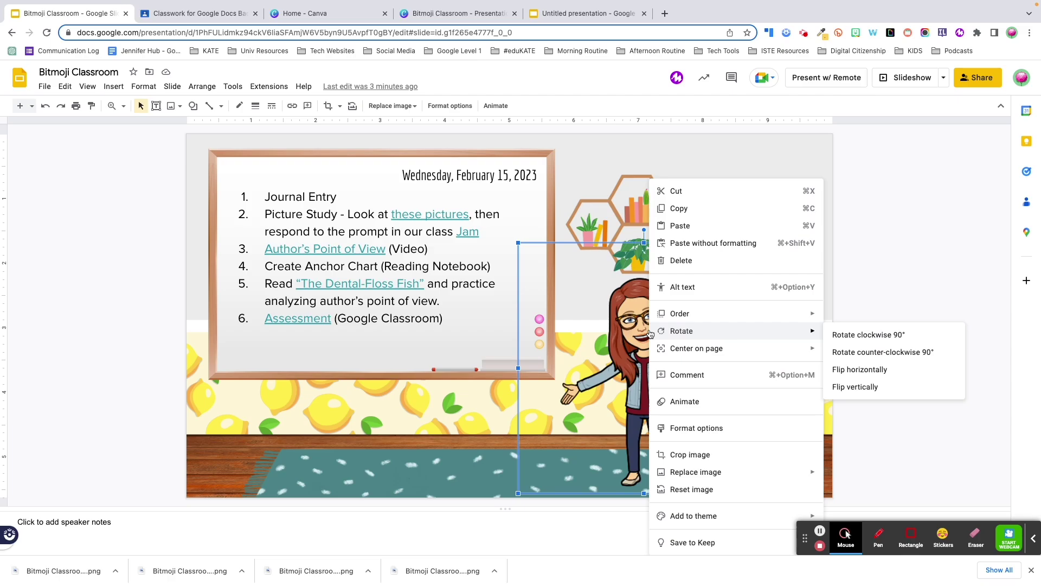
left_click(682, 287)
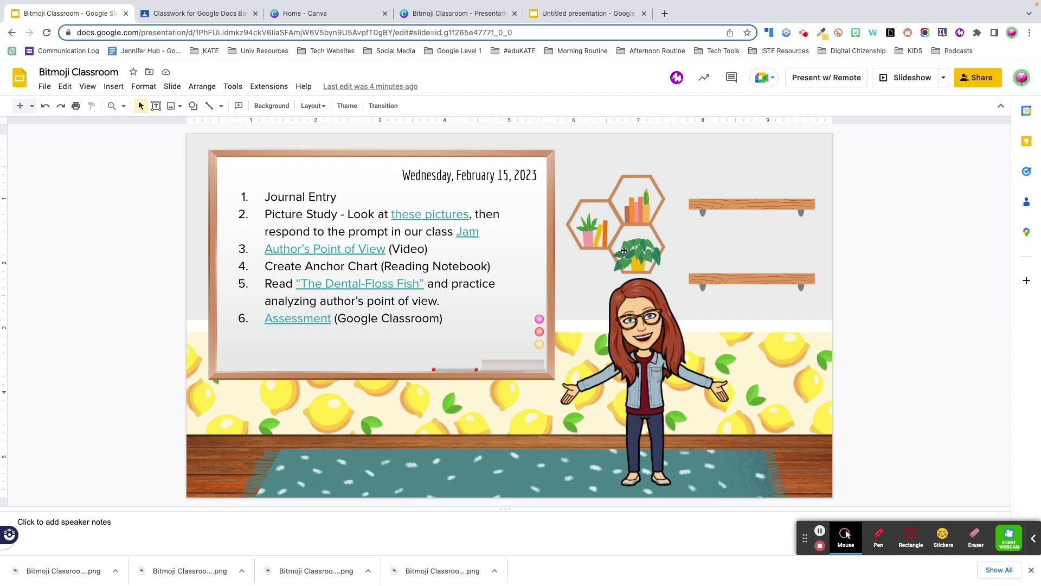
left_click(644, 249)
left_click(639, 211)
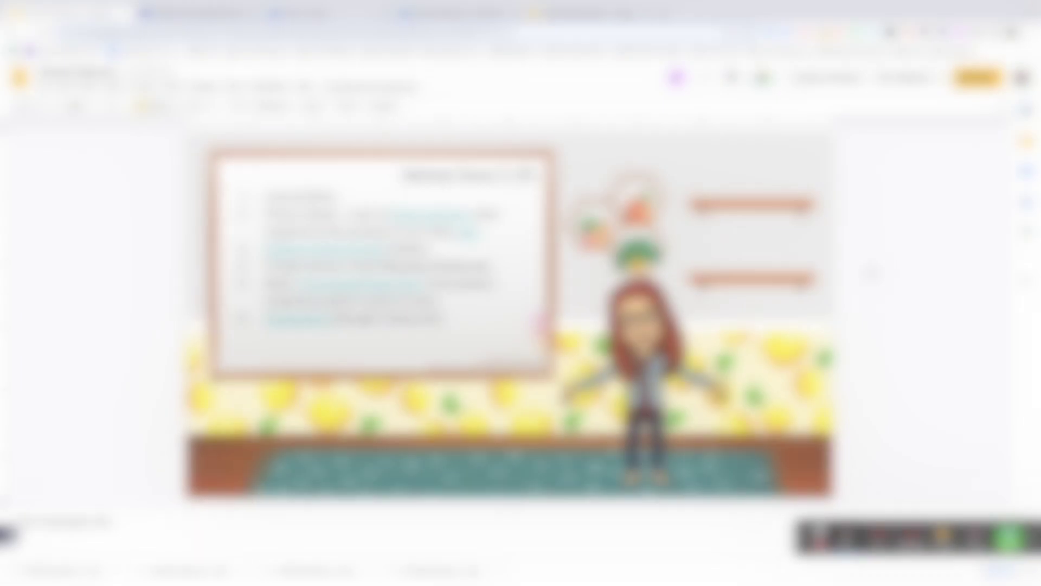
left_click(869, 272)
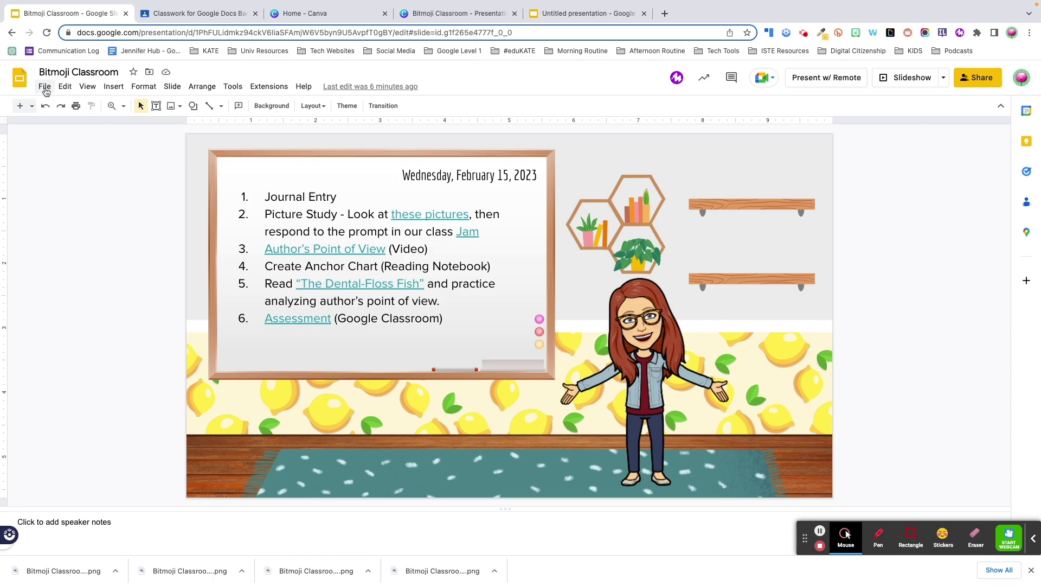
Publish the deck to the web, select its published link, and open a new tab.
left_click(45, 88)
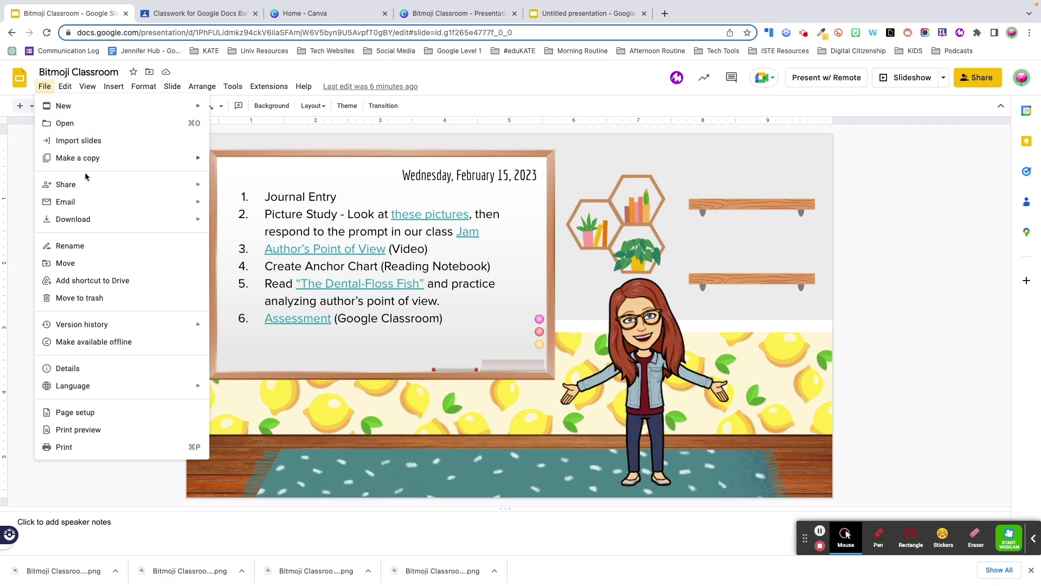
mouse_move(163, 185)
left_click(234, 205)
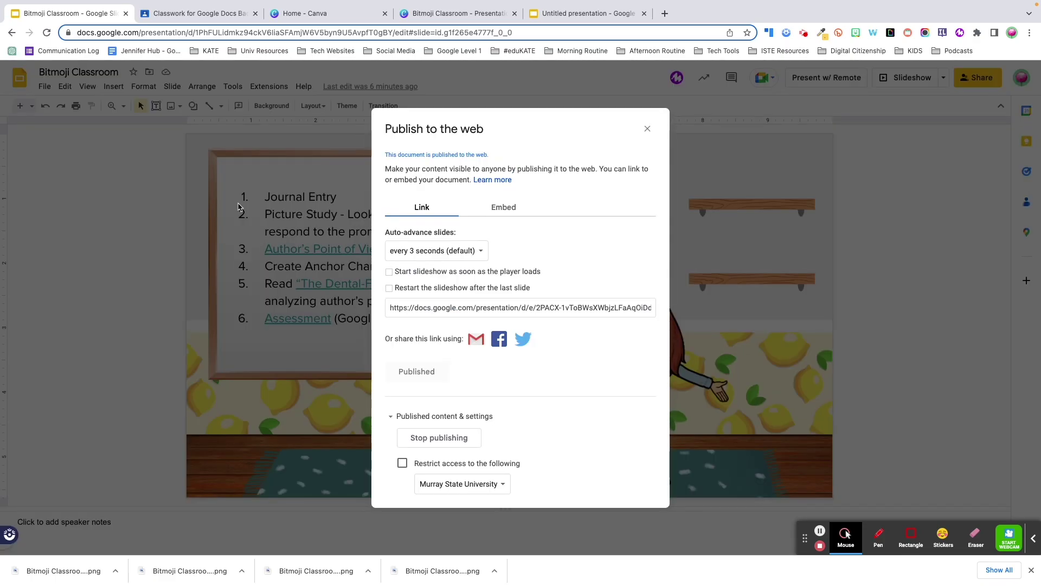
left_click(433, 309)
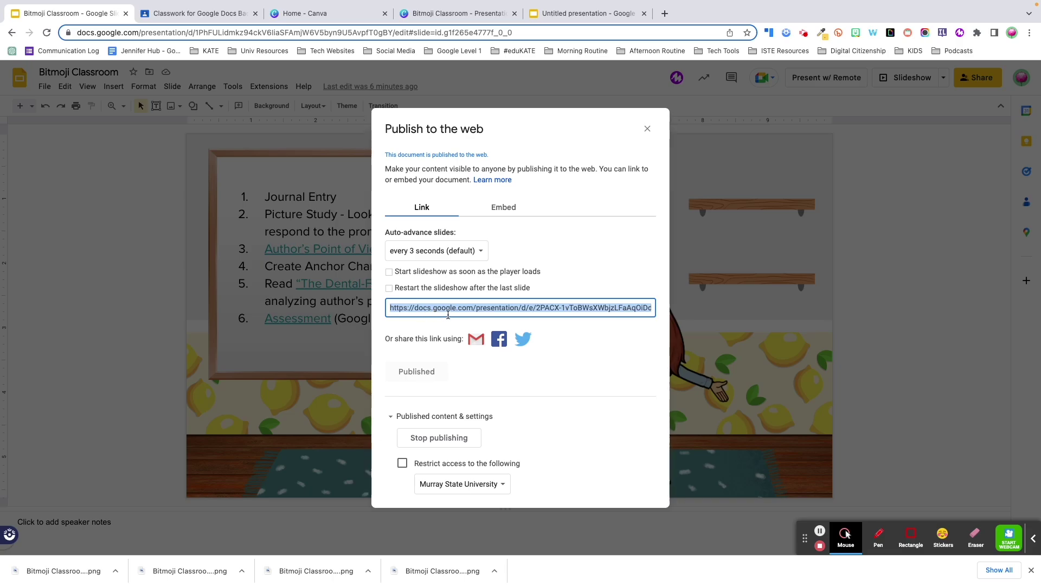
left_click(664, 13)
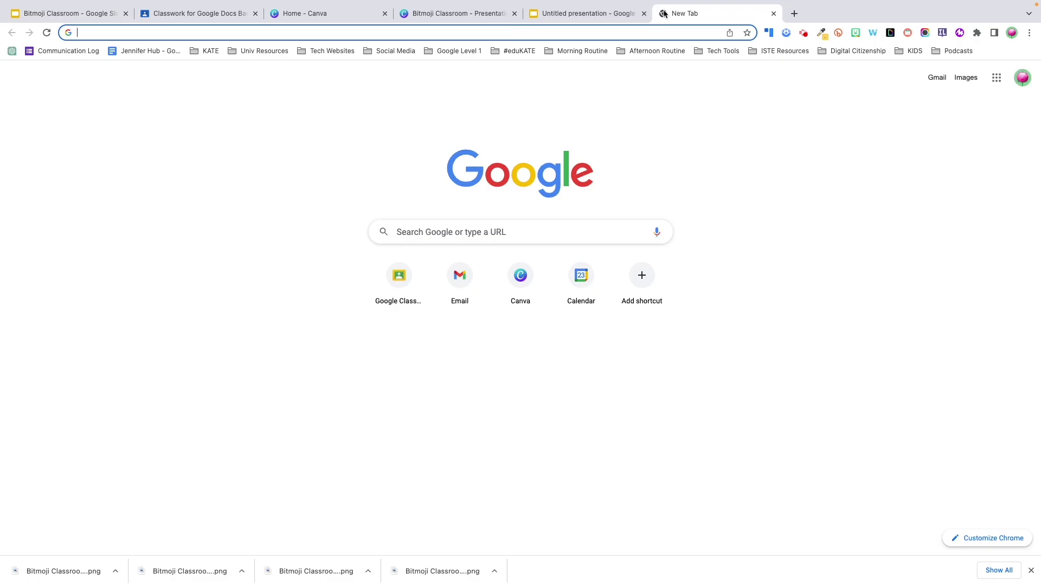
Open the published Bitmoji Classroom deck in the new tab from its copied publish link.
key("ctrl+v")
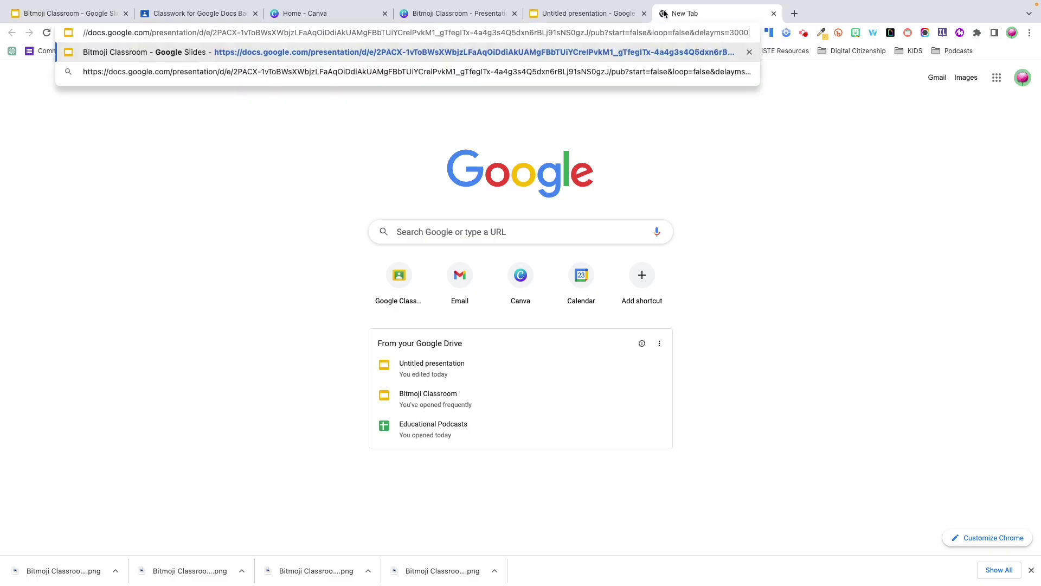
key("Return")
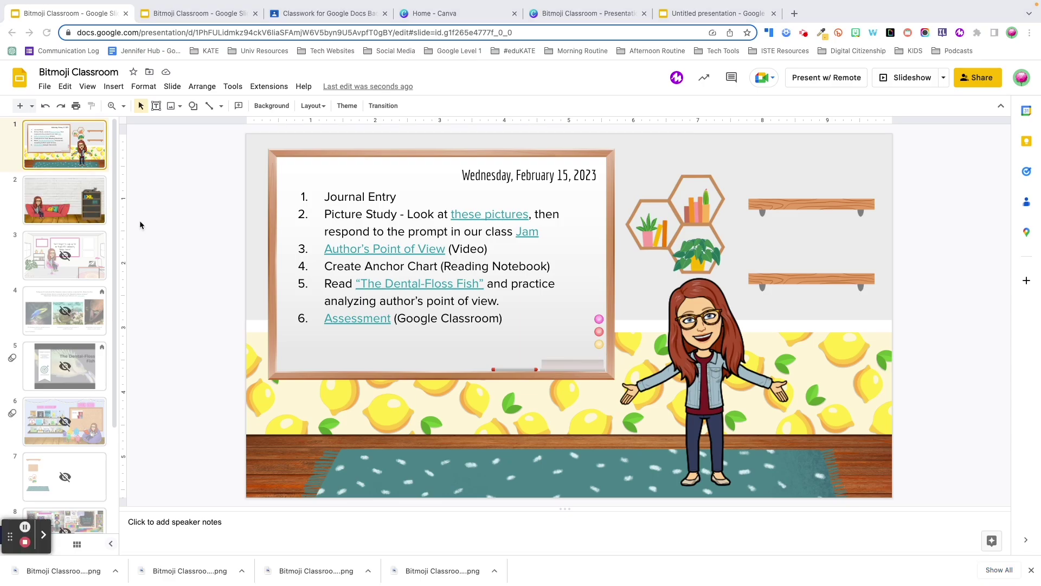
Mark the couch-scene slide 2 as skipped, then bring the published slideshow tab to the front.
right_click(52, 185)
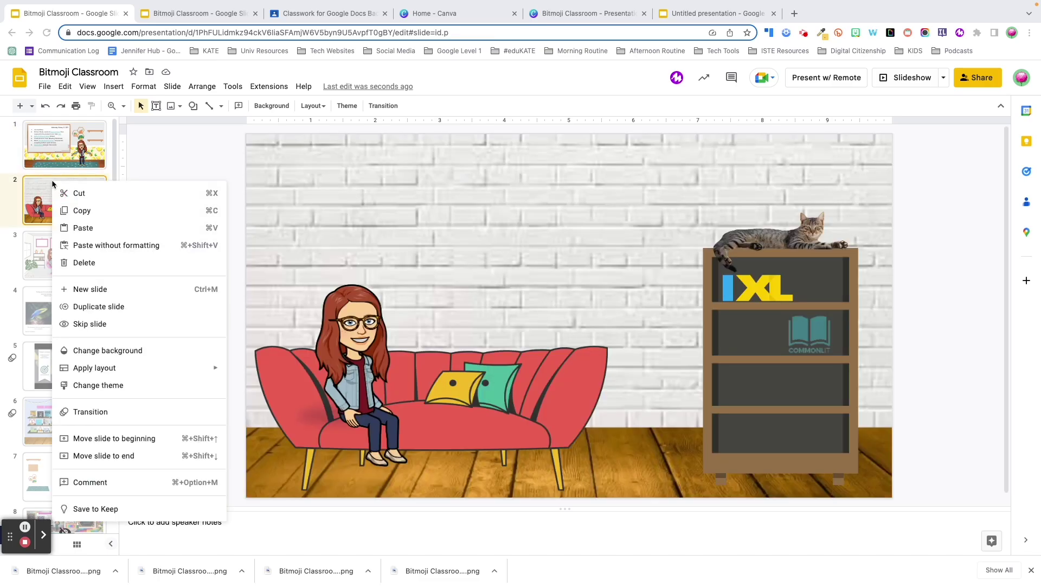
left_click(79, 325)
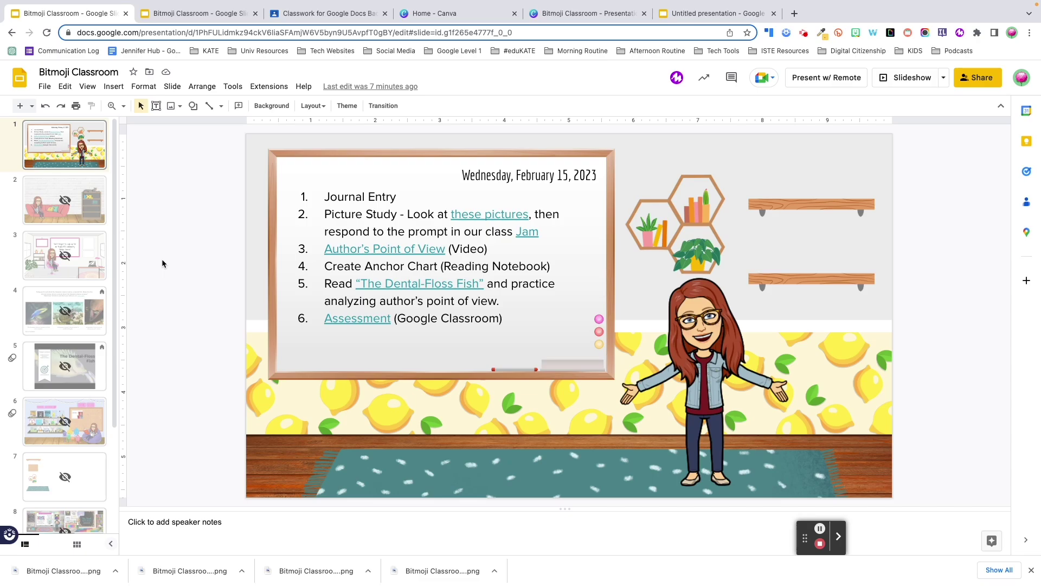
scroll(83, 277, "down", 3)
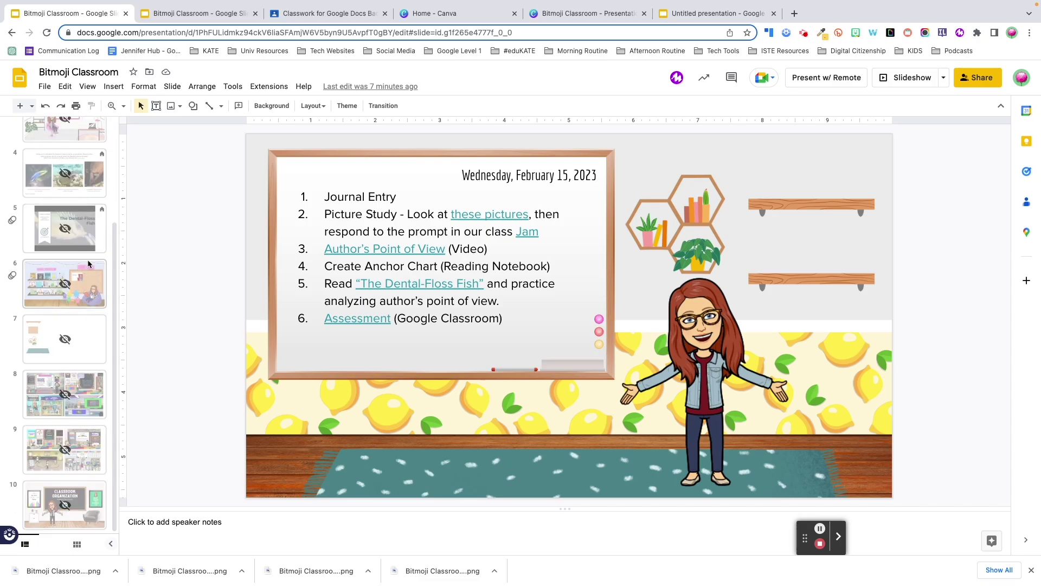
scroll(75, 293, "up", 1)
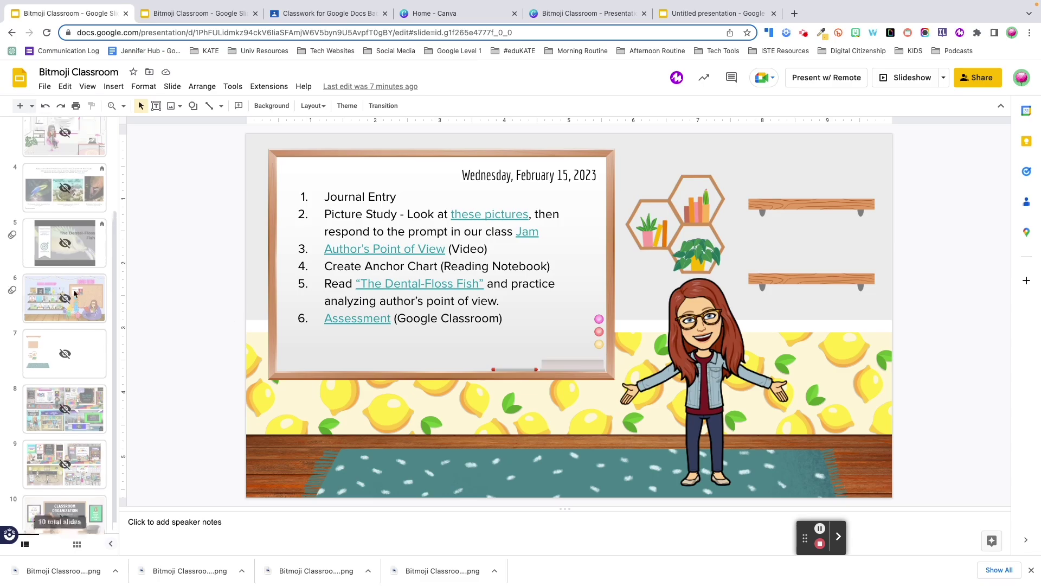
scroll(75, 293, "up", 3)
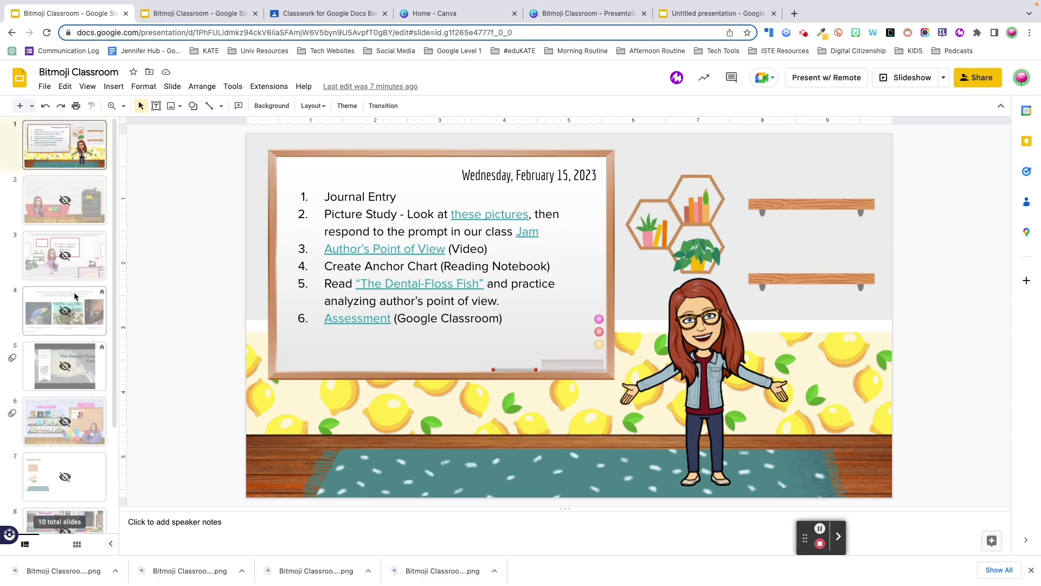
left_click(205, 12)
Check that the agenda's 'these pictures' link opens the wrasse slide, then return to the agenda.
left_click(613, 331)
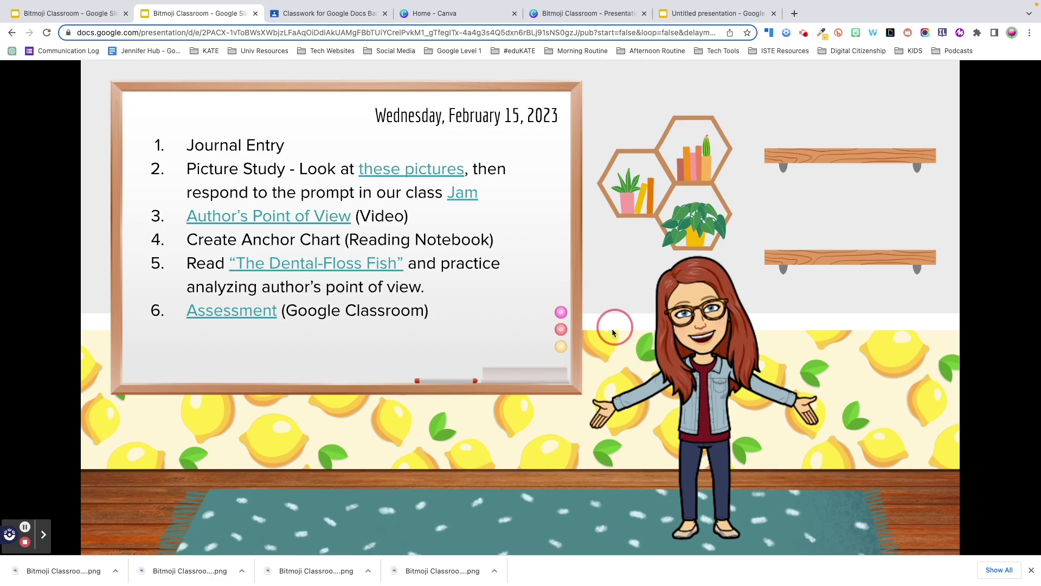
left_click(442, 457)
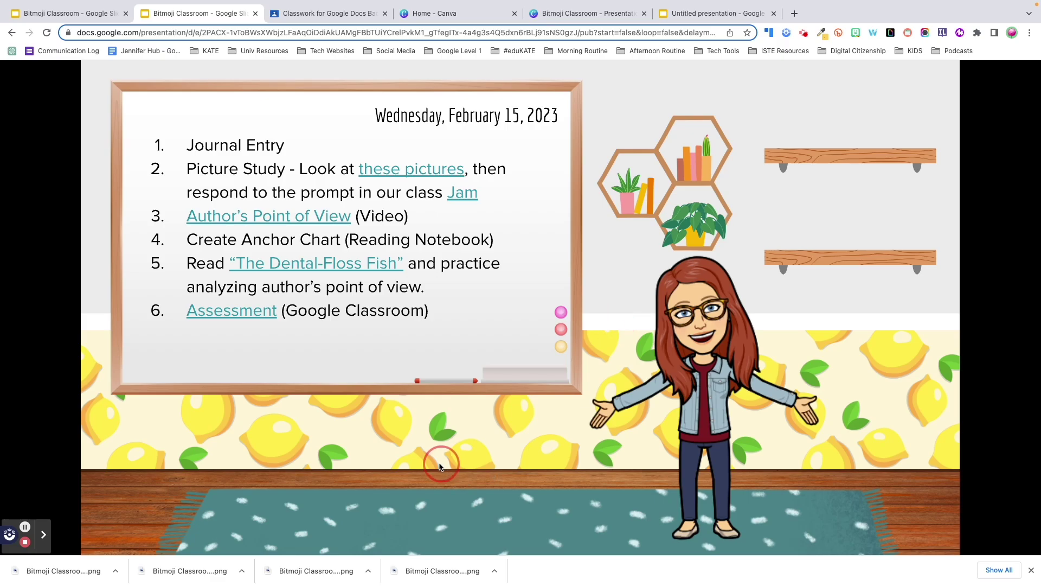
left_click(410, 173)
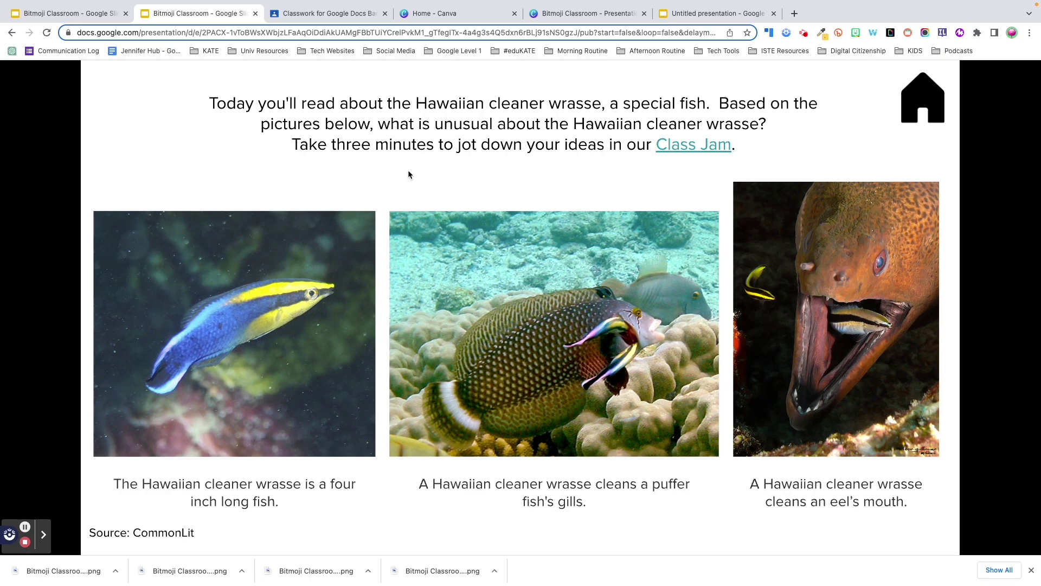
left_click(934, 101)
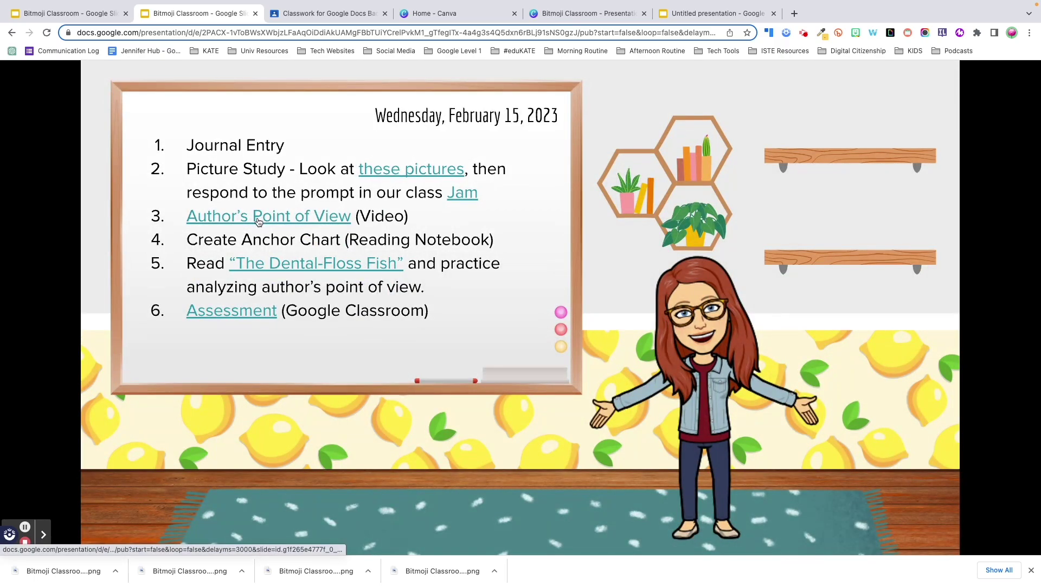
Check the 'Author's Point of View' video link, return to the agenda, and go back to the editor.
left_click(288, 222)
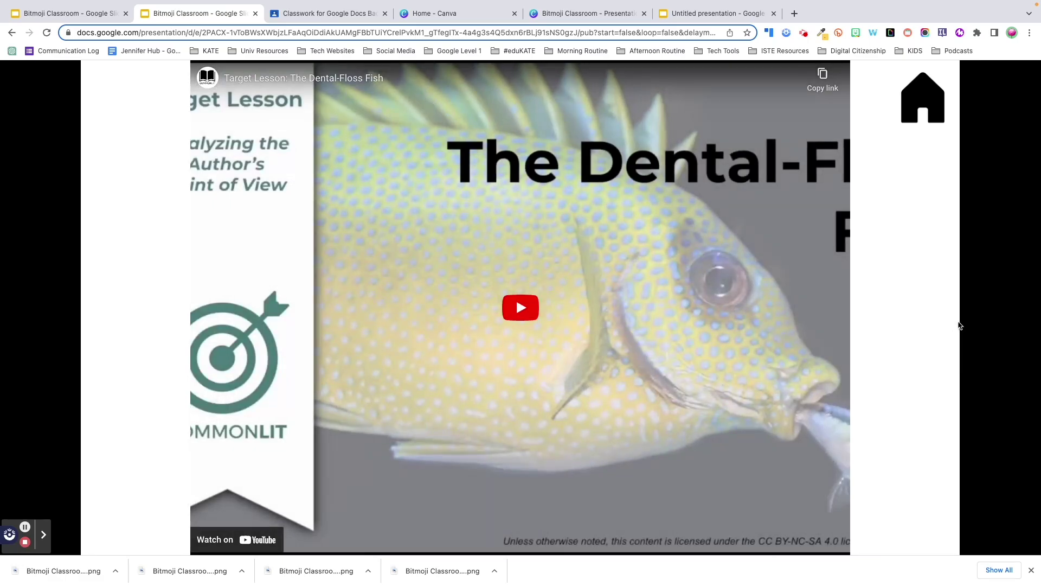
left_click(923, 97)
key("super+1")
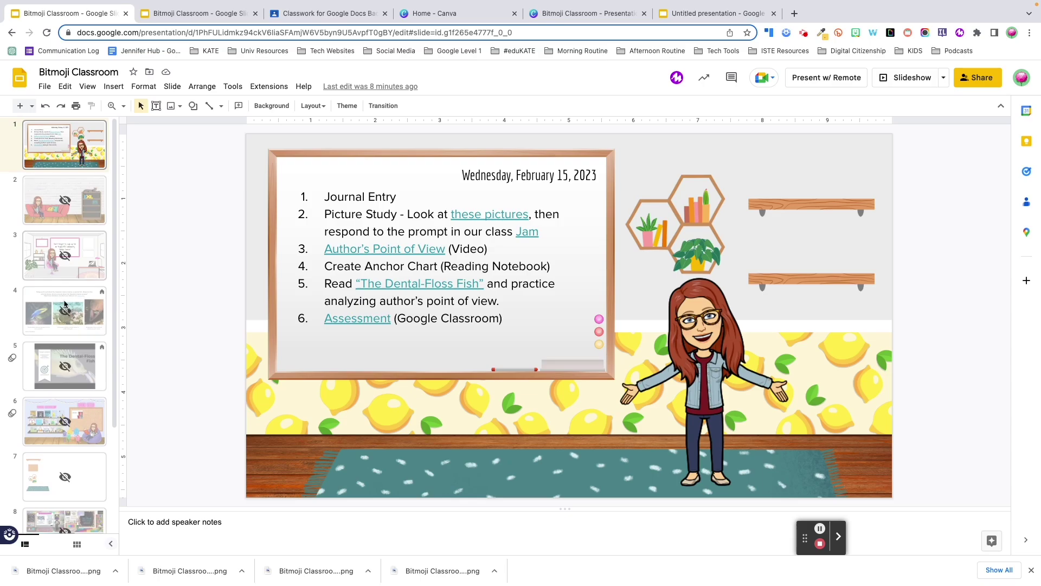
Unskip slide 6, the Digital Citizenship and Book Recs shelf slide, then return to the published slideshow.
right_click(90, 409)
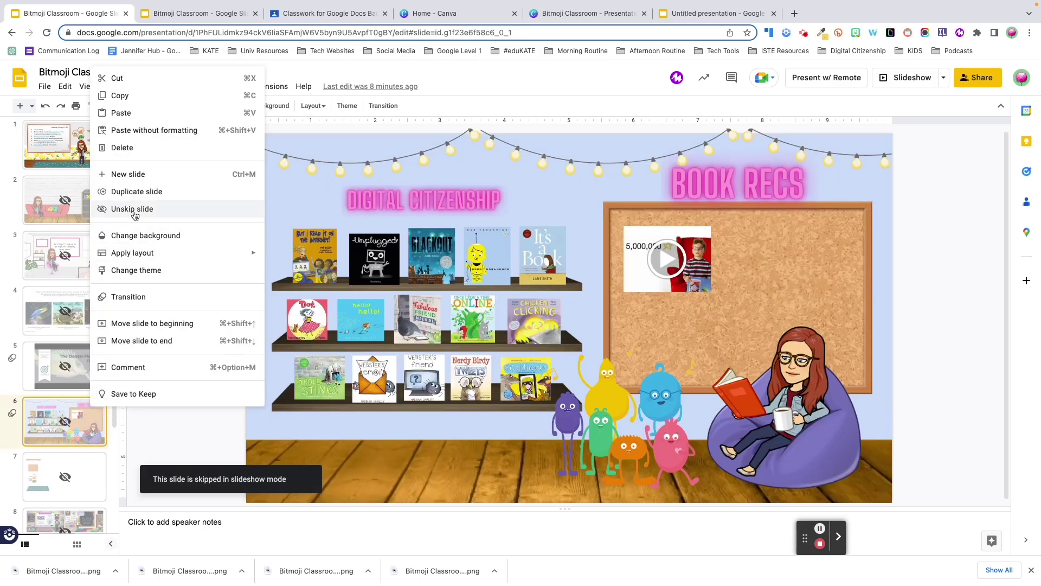
left_click(118, 215)
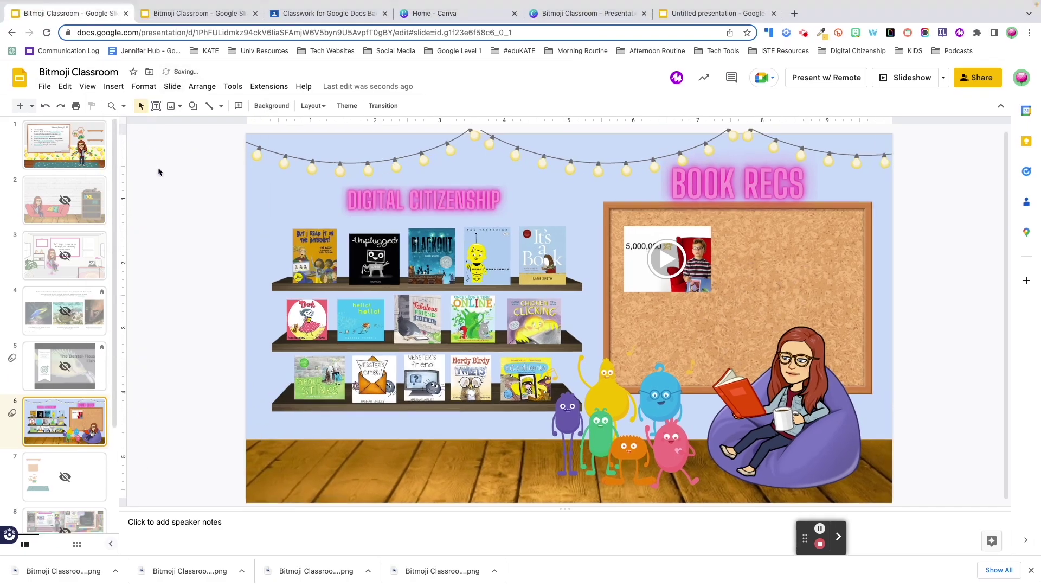
left_click(196, 13)
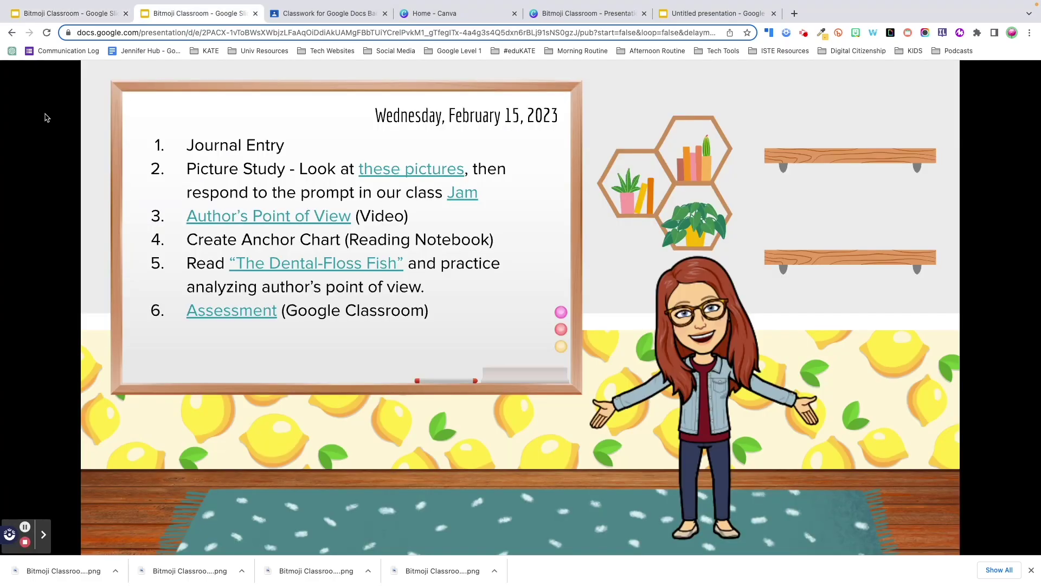
left_click(530, 454)
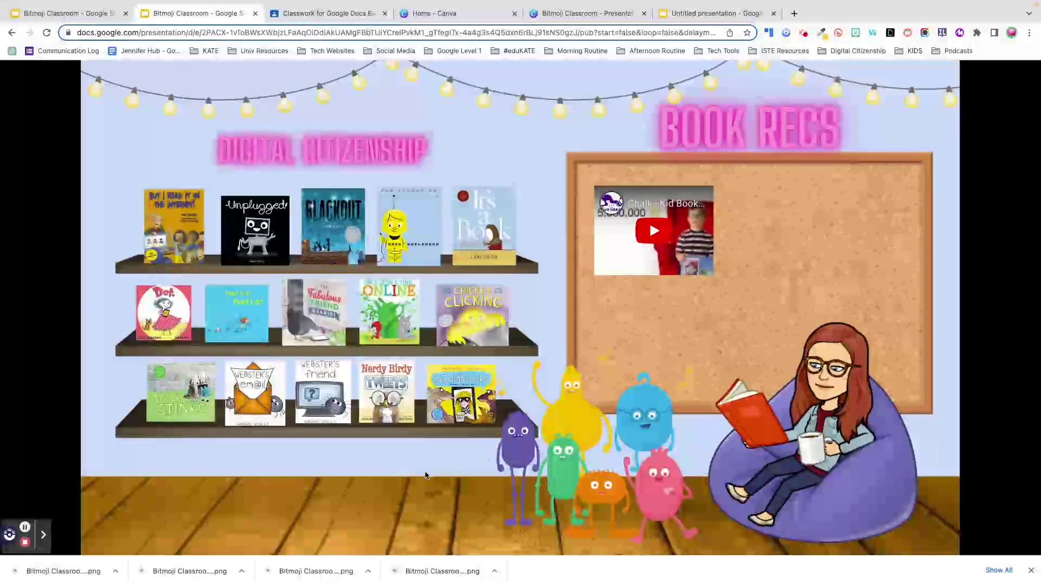